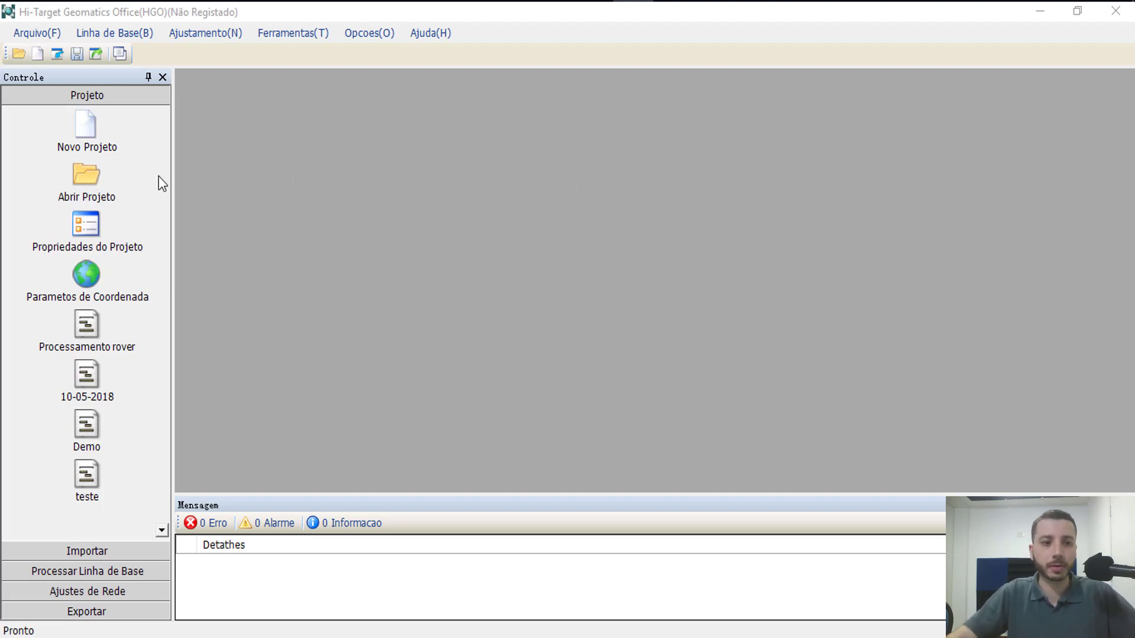
# Create a new project named "Curso processamento GNSS" in the "Aula 15 - Processamento via HGO" folder.
pyautogui.click(90, 132)
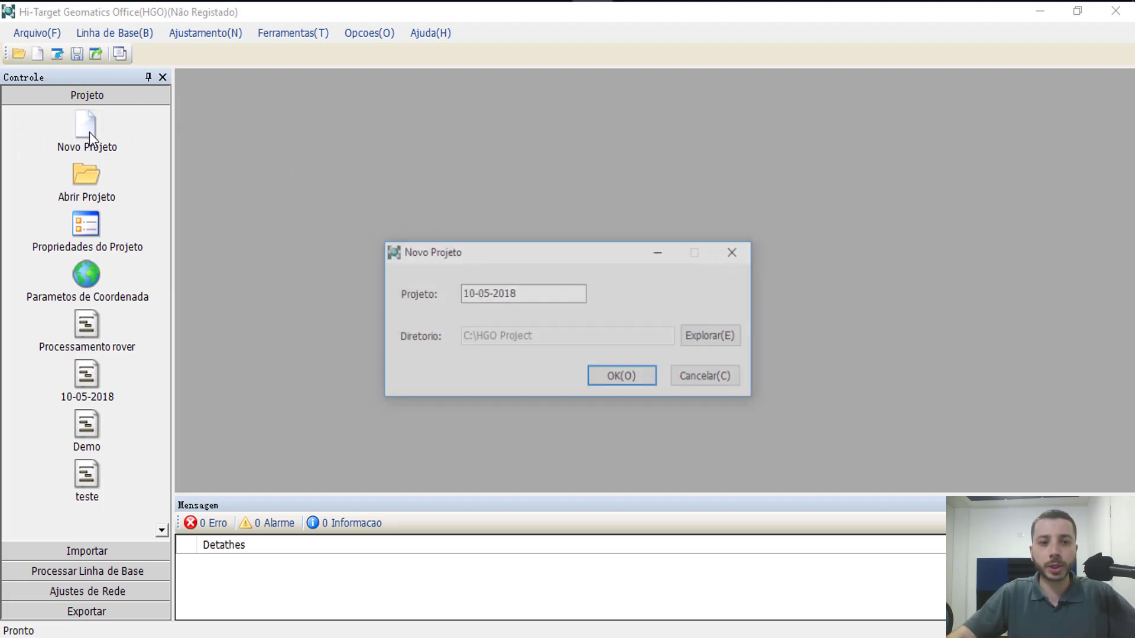
pyautogui.moveTo(543, 293); pyautogui.dragTo(309, 284)
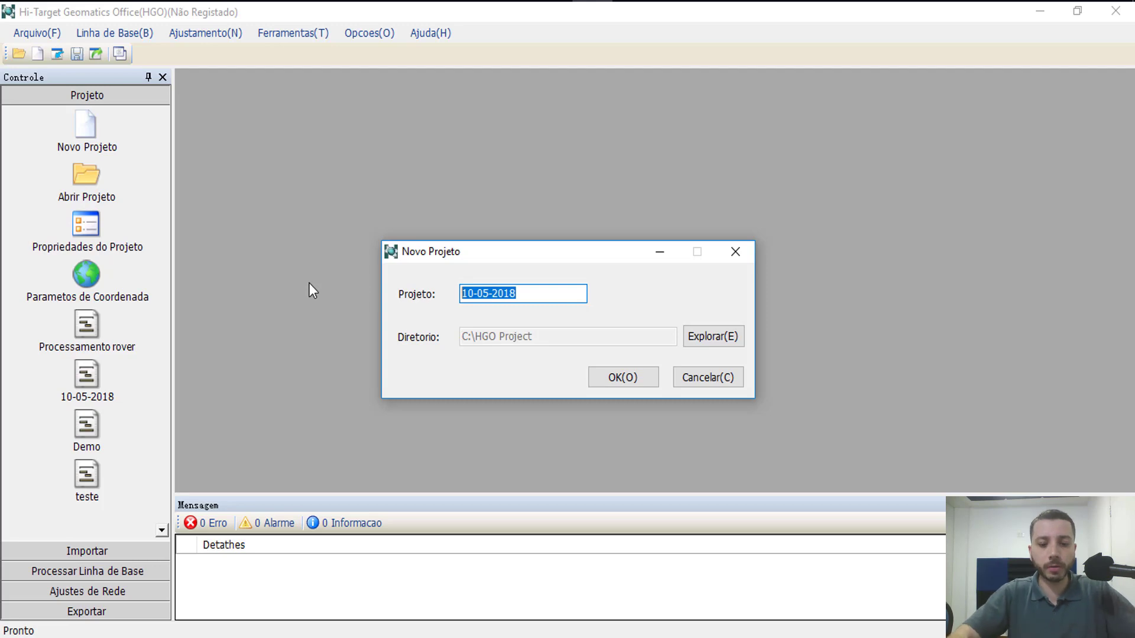
pyautogui.write('Curso processamento ')
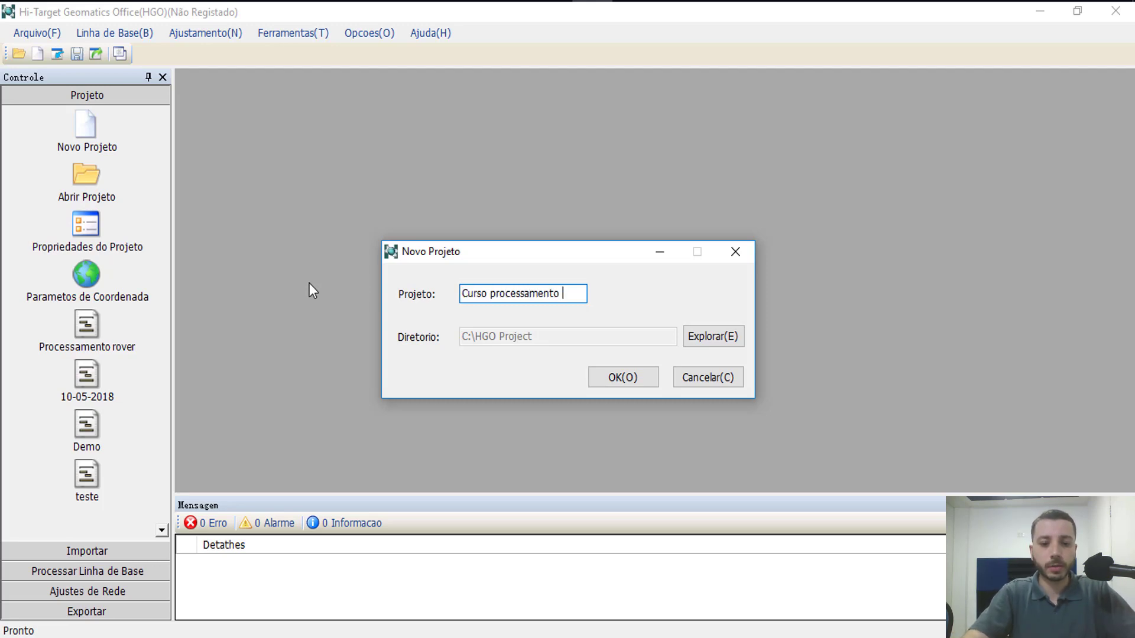
pyautogui.write('GNSS')
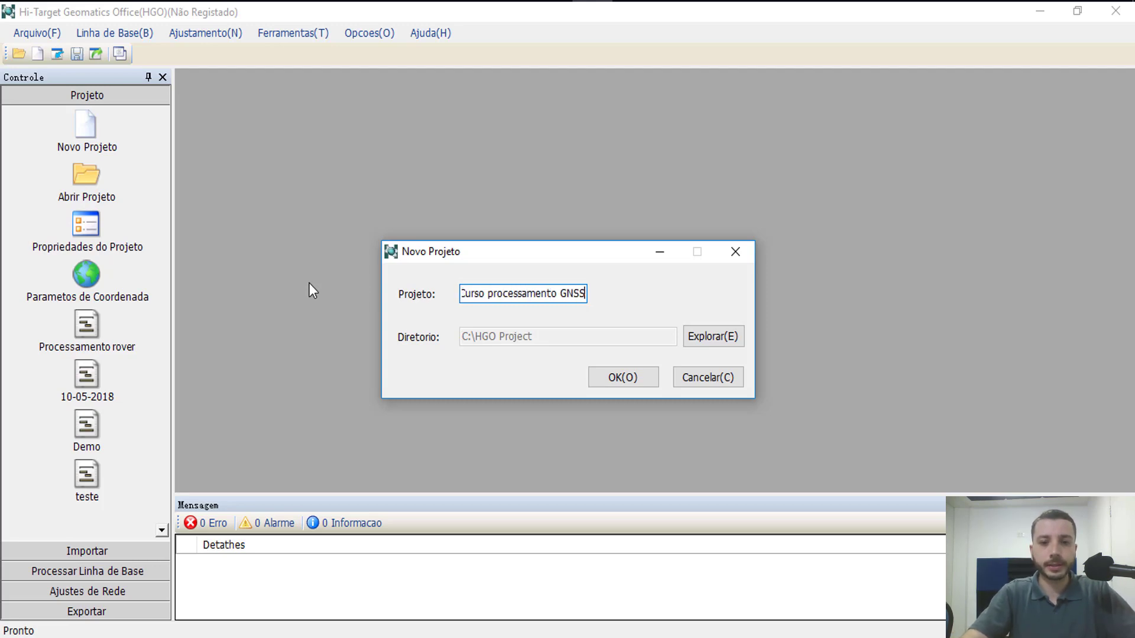
pyautogui.click(705, 342)
pyautogui.click(586, 436)
pyautogui.click(623, 378)
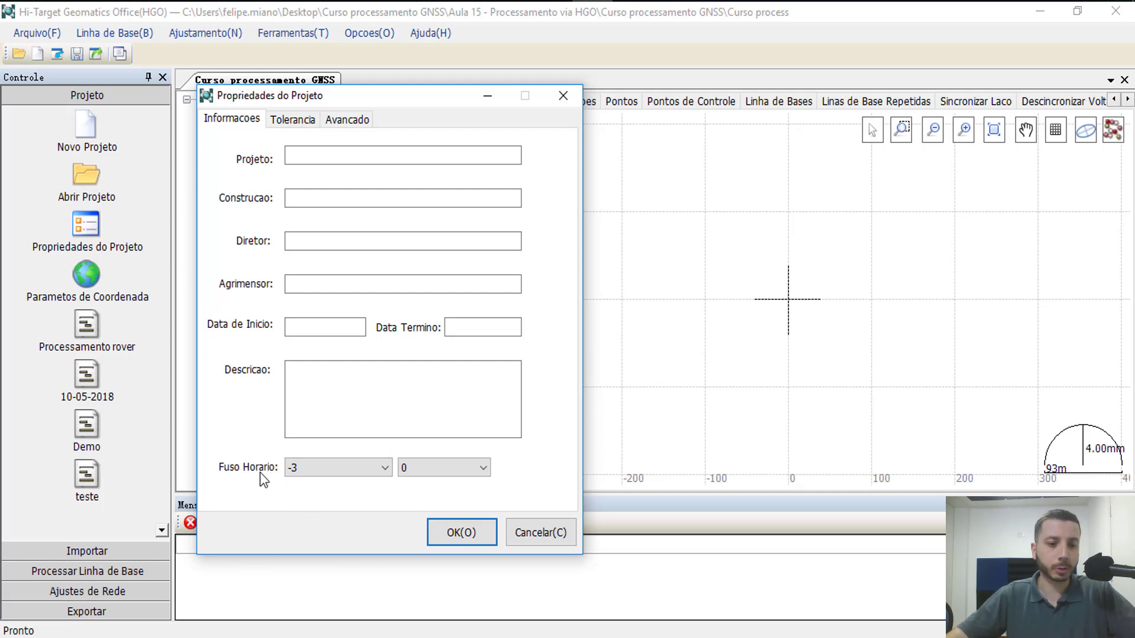
# In the advanced project properties, use the first 8 file-name characters for point names and set the static baseline minimum interval to 10.
pyautogui.click(347, 120)
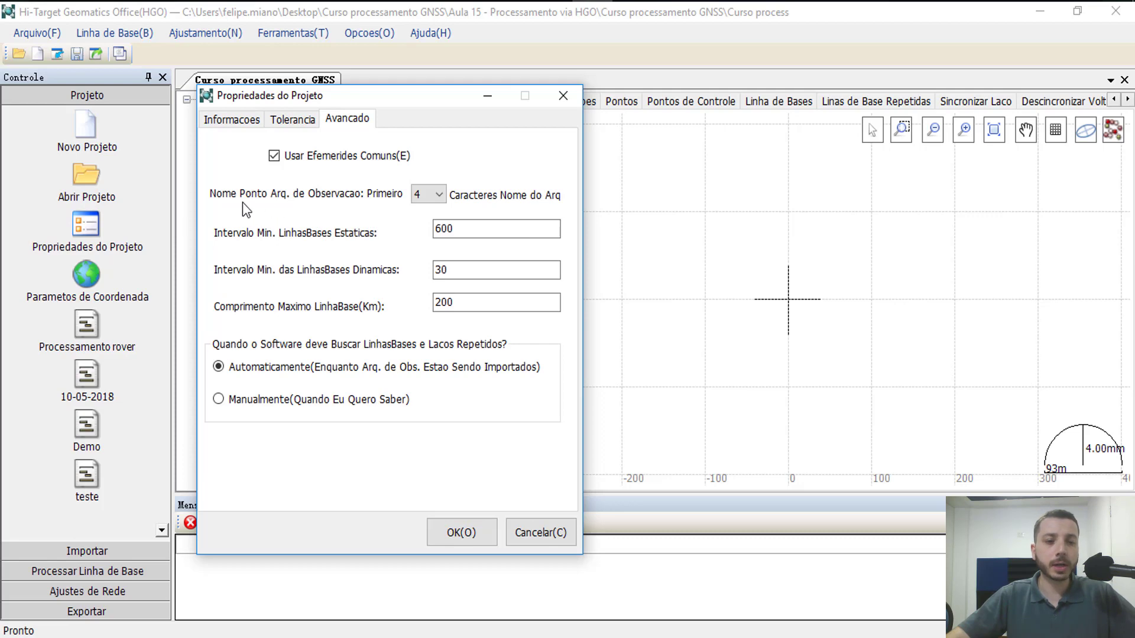
pyautogui.click(430, 197)
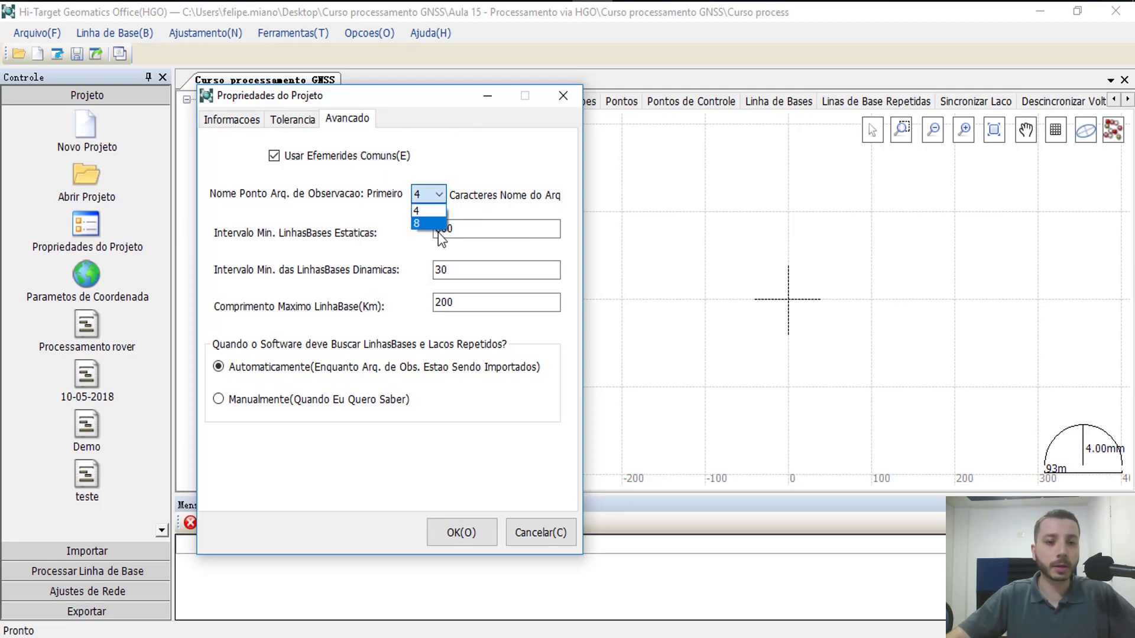
pyautogui.click(439, 222)
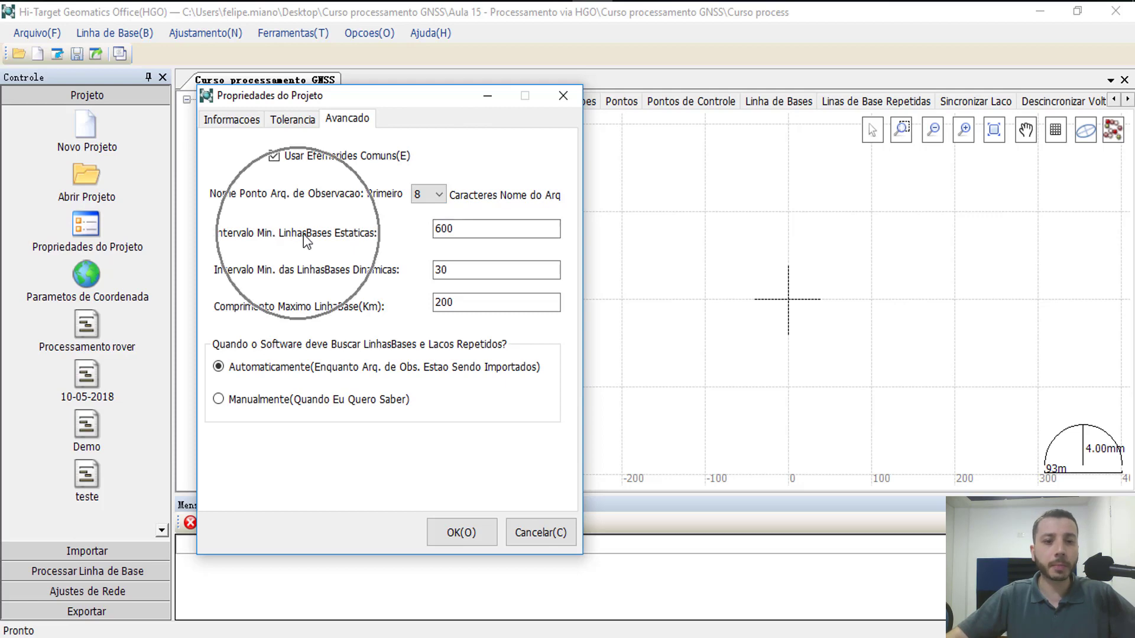
pyautogui.doubleClick(495, 234)
pyautogui.write('10')
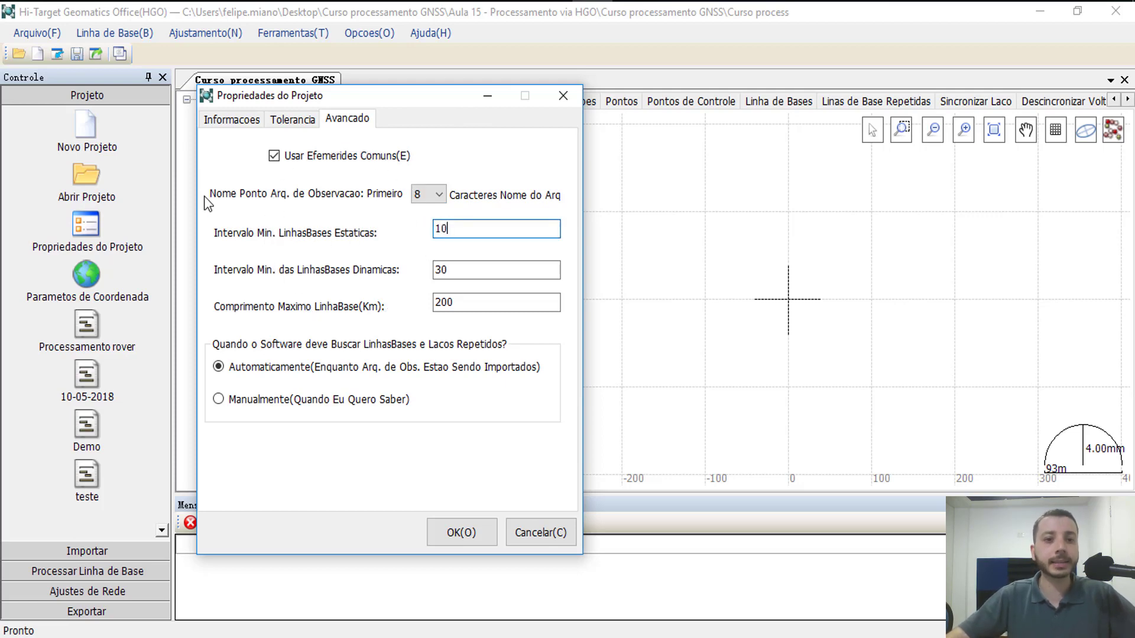
pyautogui.click(465, 525)
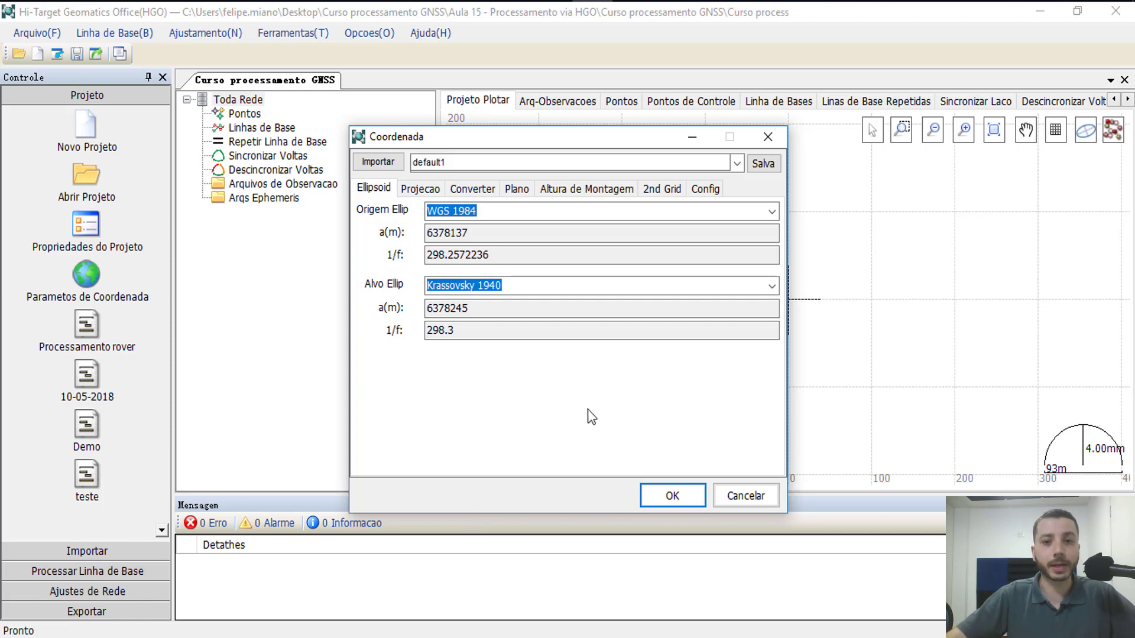
# Set the project's coordinate system to the UTM SIRGAS2000-24S preset.
pyautogui.click(738, 165)
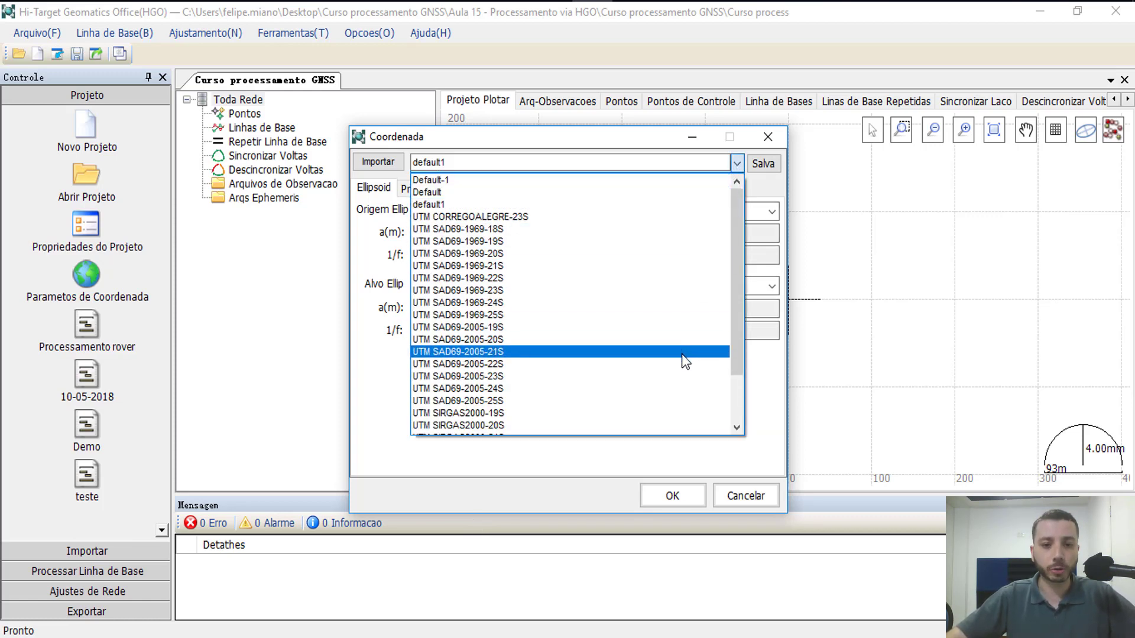
pyautogui.scroll(-2, 679, 362)
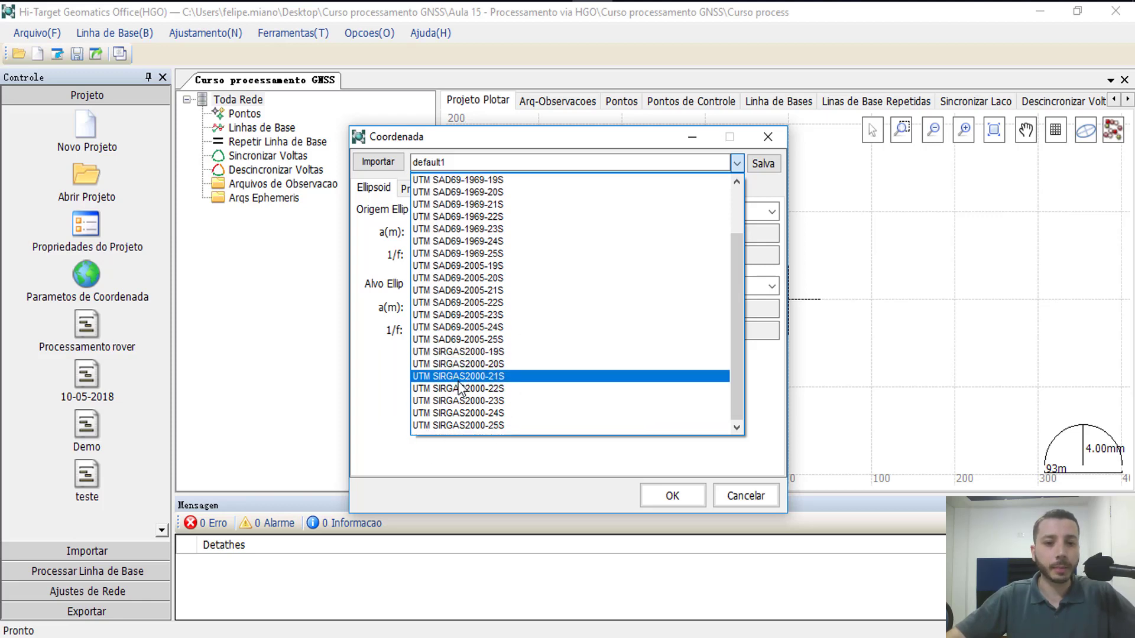
pyautogui.click(477, 414)
pyautogui.click(684, 500)
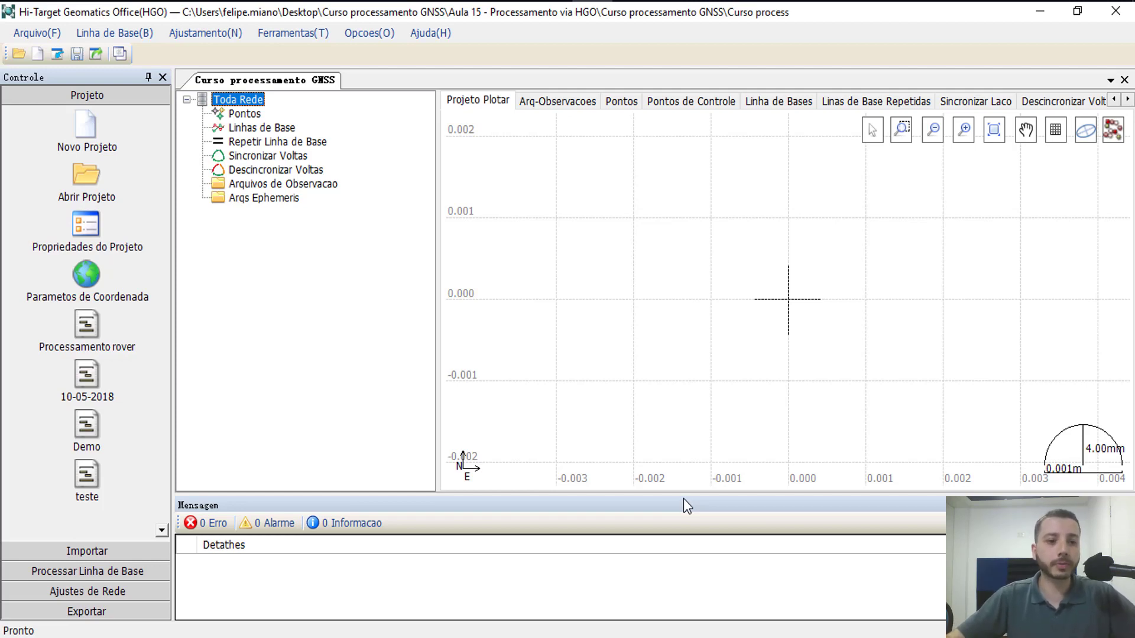
# Import the base station observation file 4EB5211l.16O from the LEV 1\Base\1BASE_M folder into the project.
pyautogui.click(102, 552)
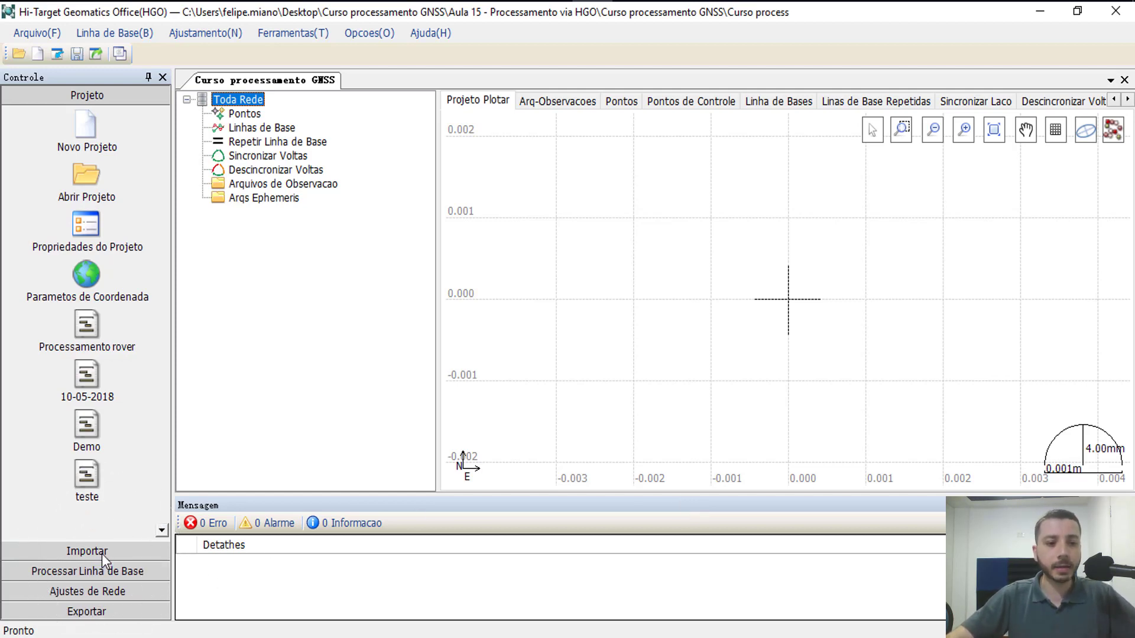
pyautogui.press('ctrl')
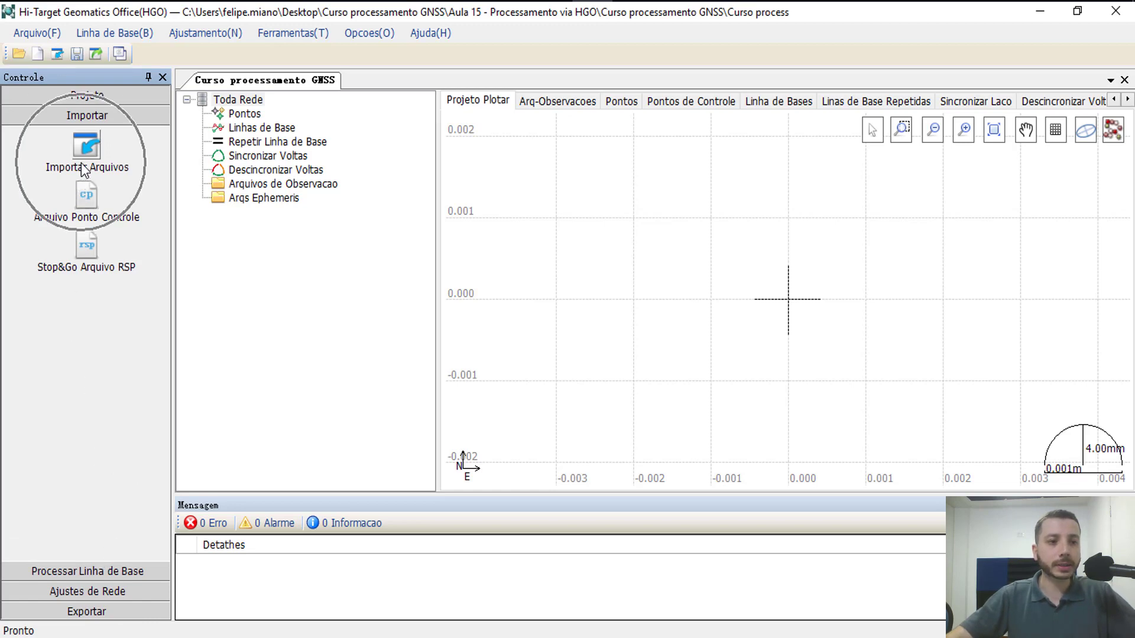
pyautogui.press('ctrl')
pyautogui.press('ctrl')
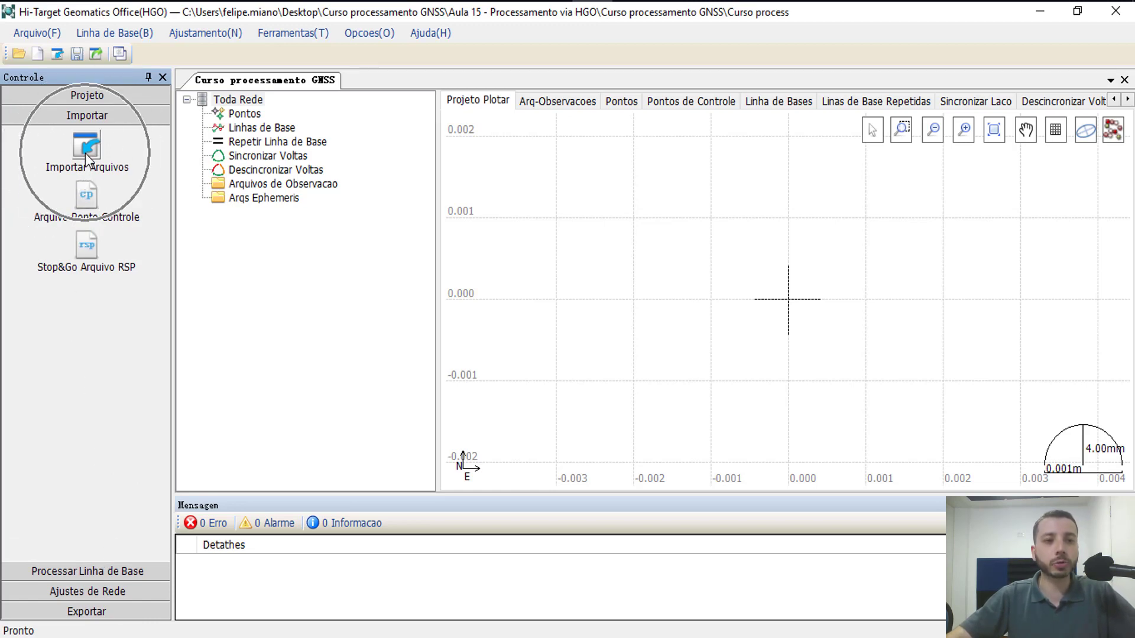
pyautogui.click(85, 154)
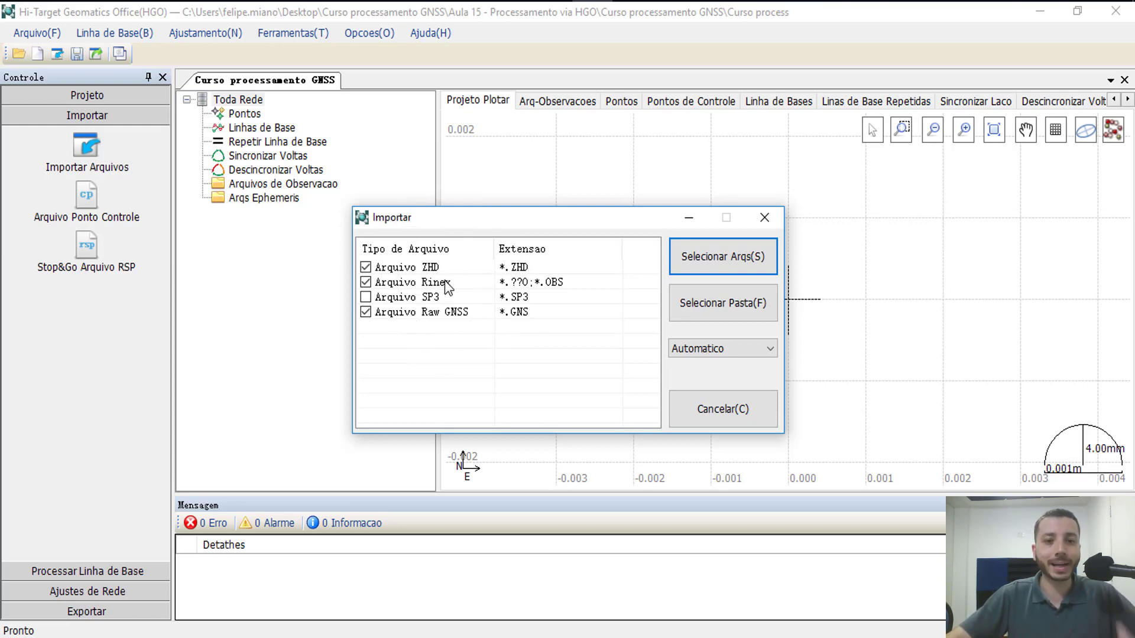
pyautogui.click(751, 263)
pyautogui.doubleClick(322, 144)
pyautogui.click(322, 144)
pyautogui.click(573, 414)
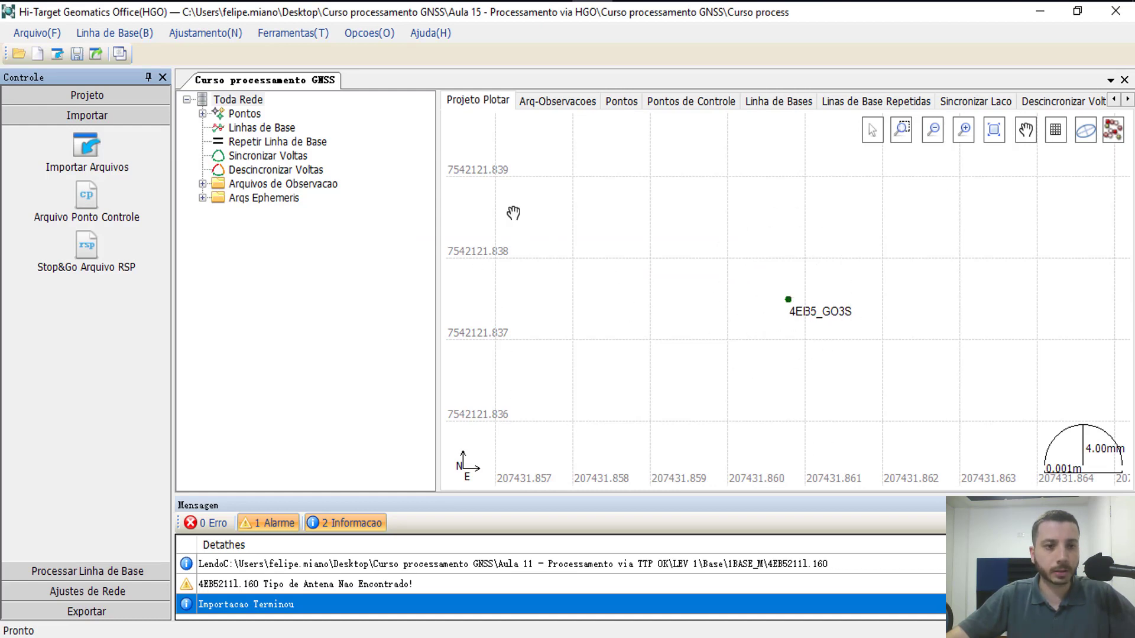
# Define the imported base point 4EB5_GO3S as a control point from the network's point list.
pyautogui.doubleClick(243, 114)
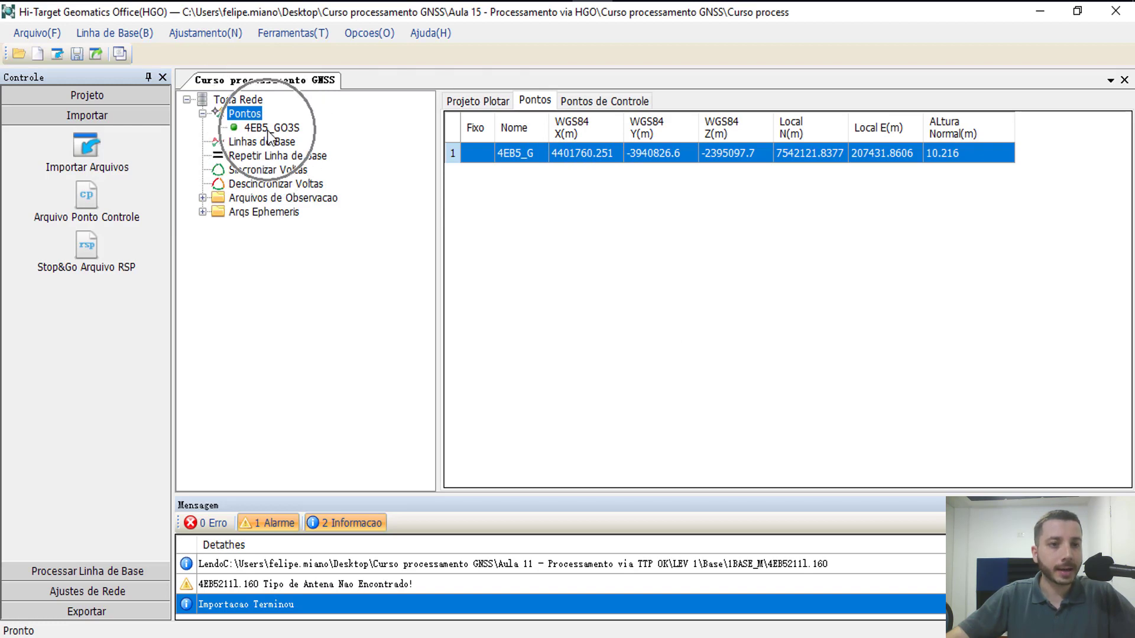
pyautogui.click(268, 130)
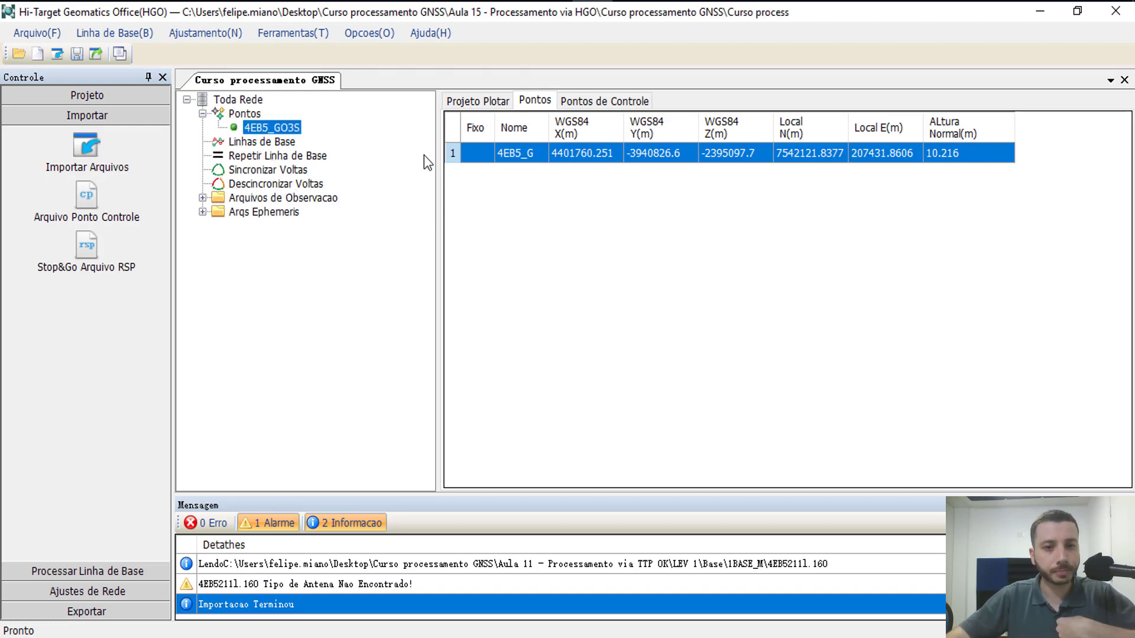
pyautogui.click(510, 155)
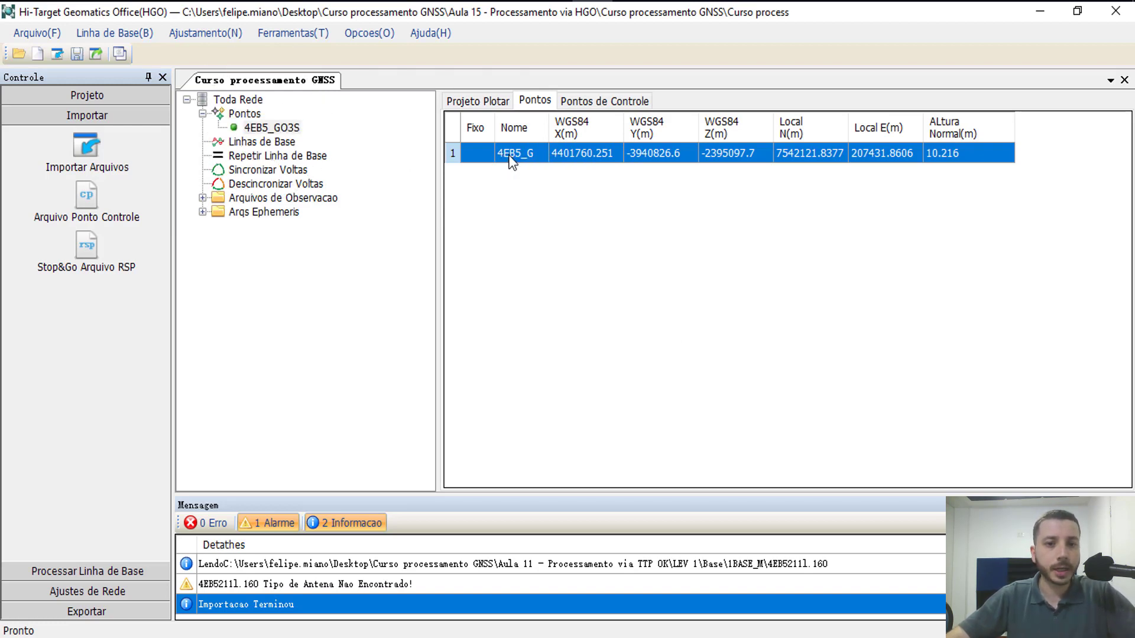
pyautogui.rightClick(508, 155)
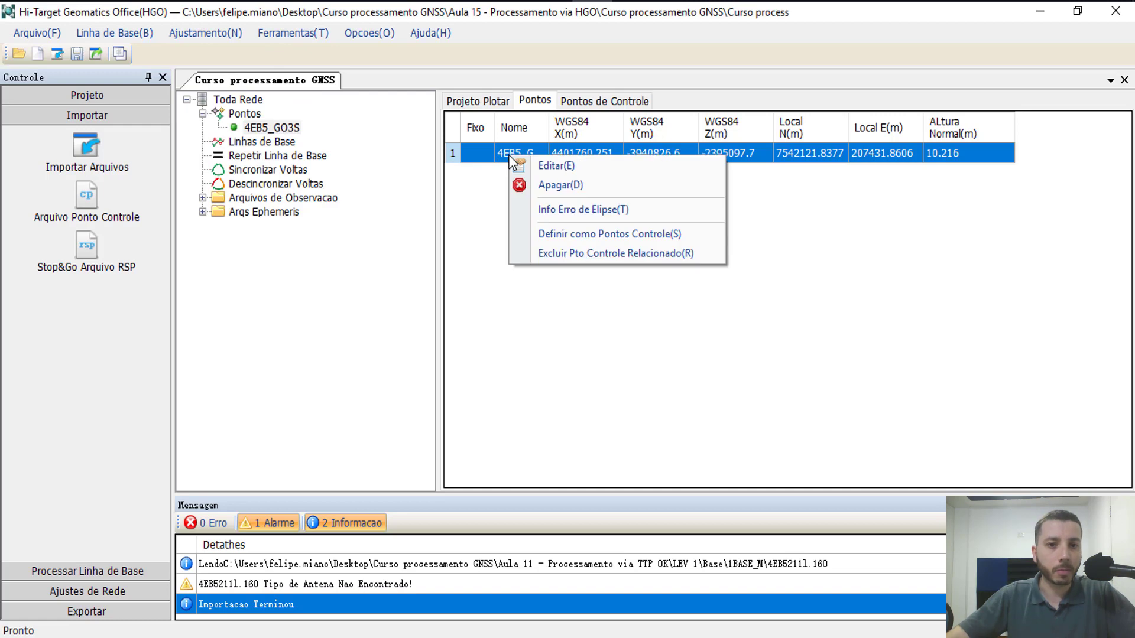
pyautogui.press('ctrl')
pyautogui.press('ctrl')
pyautogui.click(619, 234)
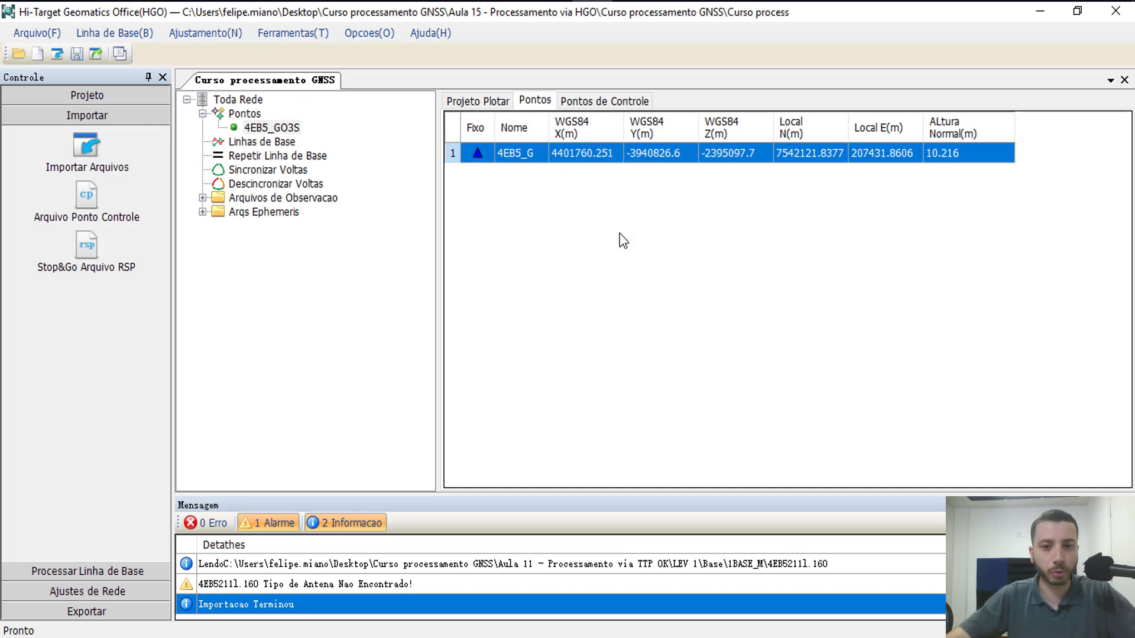
# Open the details of control point 4EB5_GO3S for editing and move the dialog clear of the workspace.
pyautogui.click(603, 110)
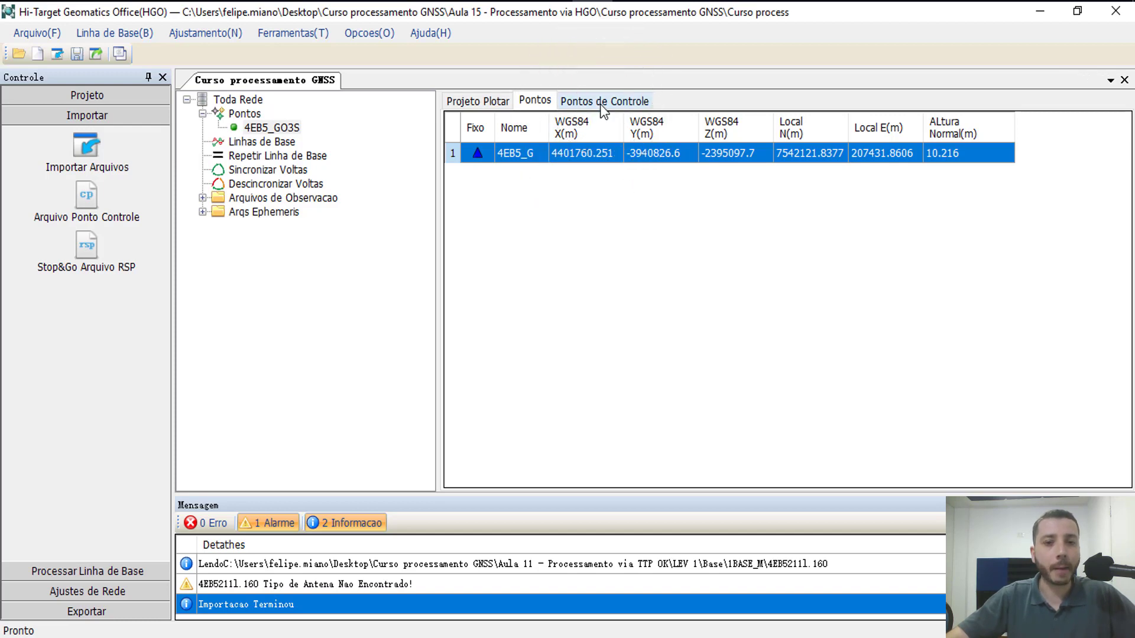
pyautogui.click(603, 109)
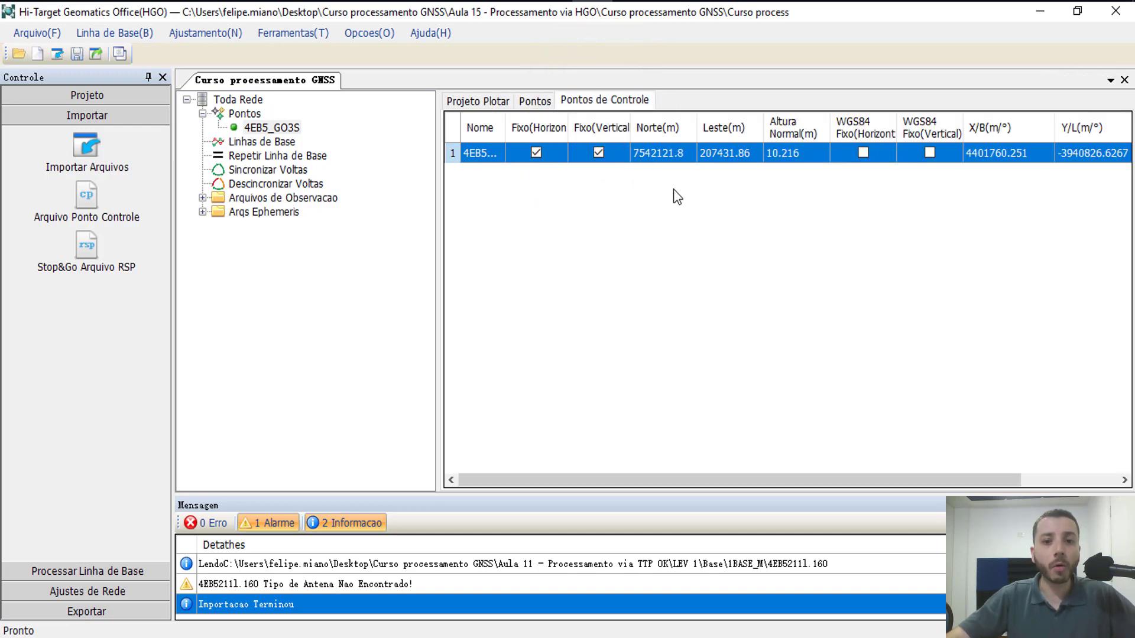
pyautogui.doubleClick(673, 151)
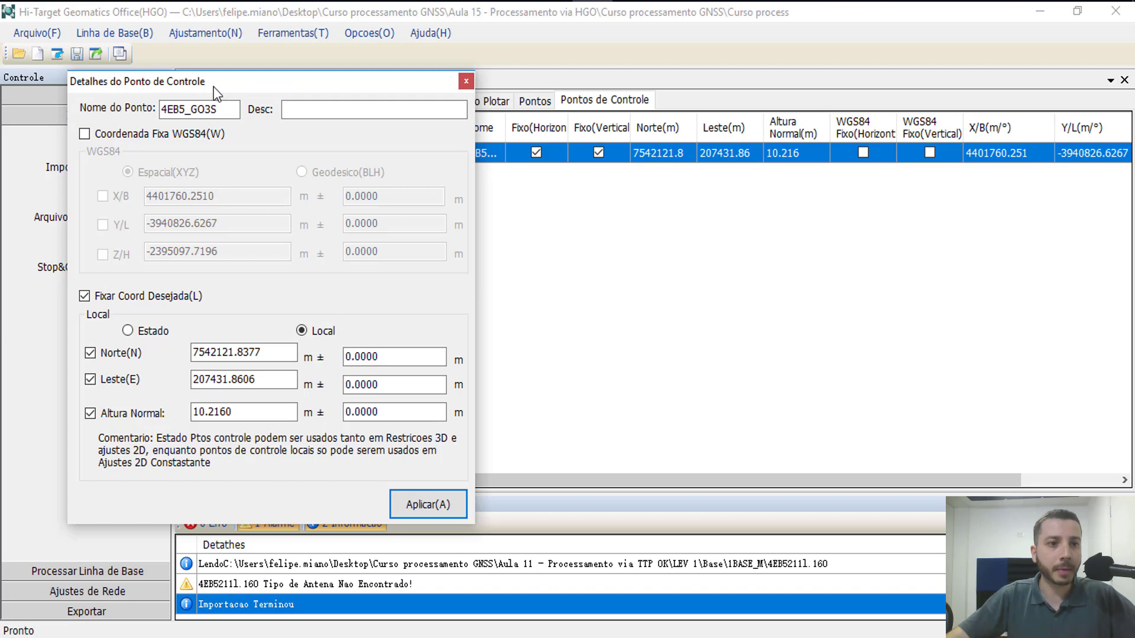
pyautogui.moveTo(214, 87); pyautogui.dragTo(698, 91)
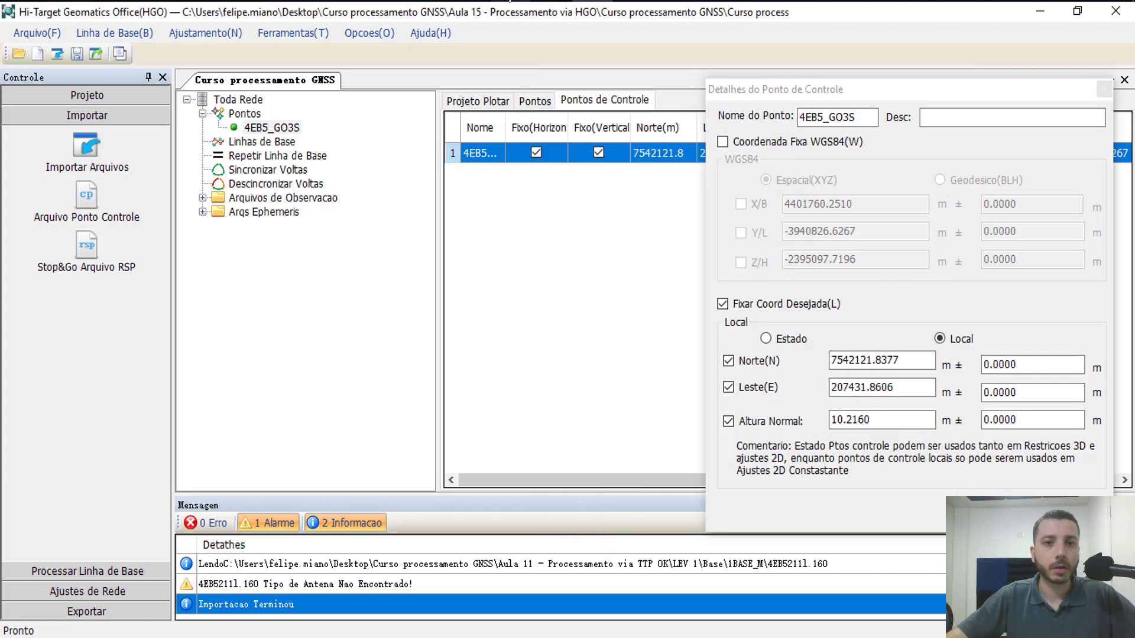
# Switch to Adobe Acrobat Reader, place the 5EF0211p.16O.pdf report beside the dialog and examine the SIRGAS UTM coordinates for epoch 2000.4.
pyautogui.hotkey('alt', 'Tab')
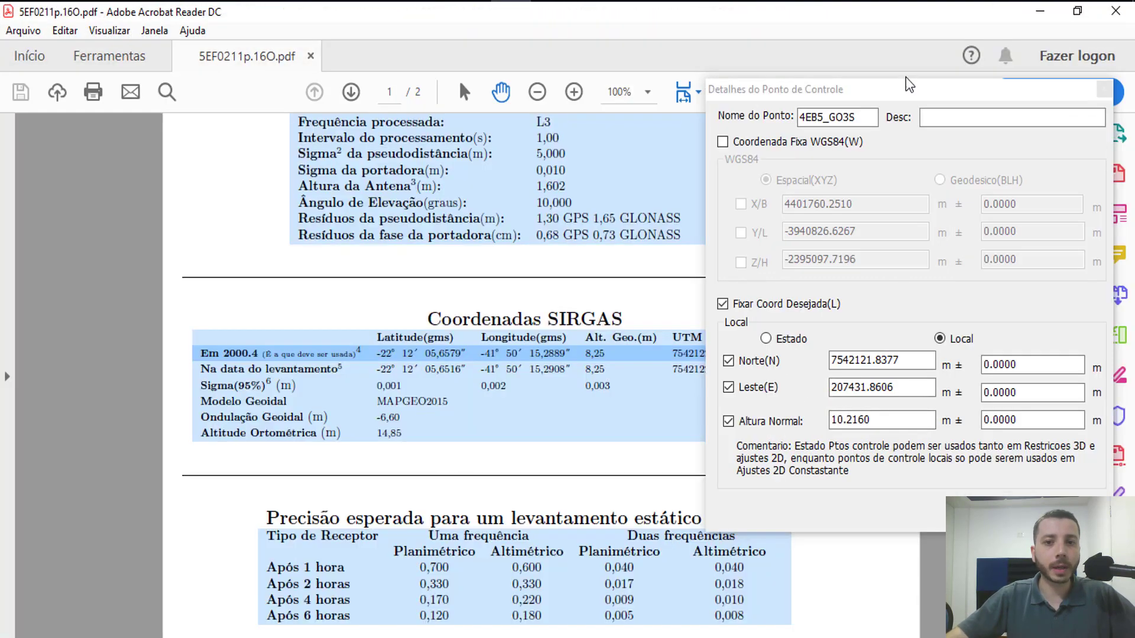
pyautogui.click(1076, 13)
pyautogui.moveTo(621, 21); pyautogui.dragTo(206, 37)
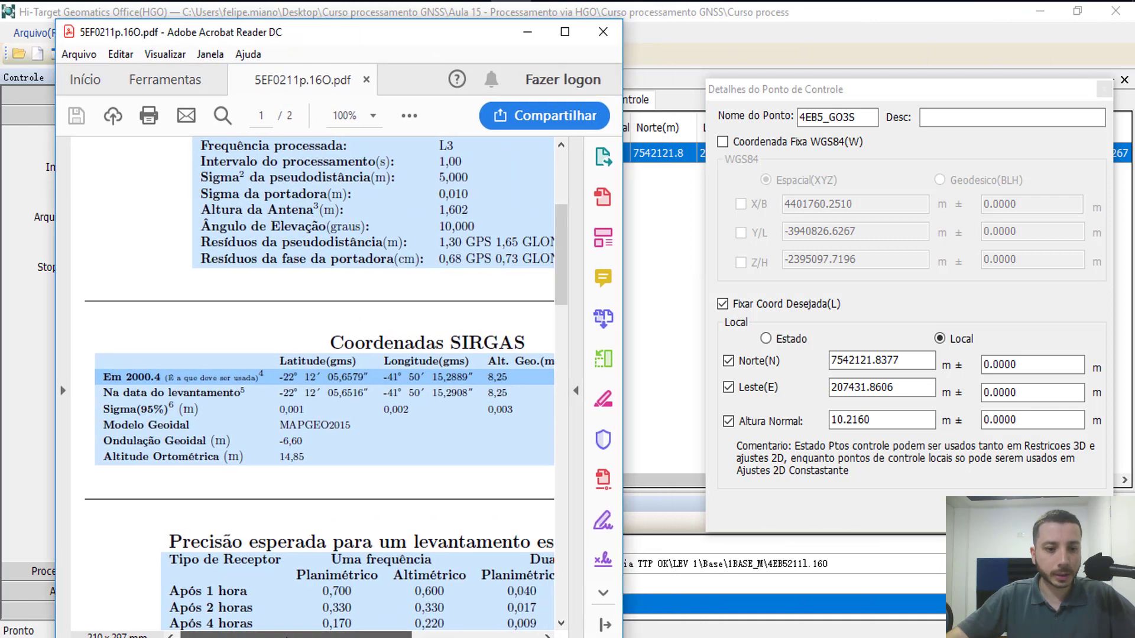
pyautogui.moveTo(273, 636); pyautogui.dragTo(406, 636)
pyautogui.click(389, 385)
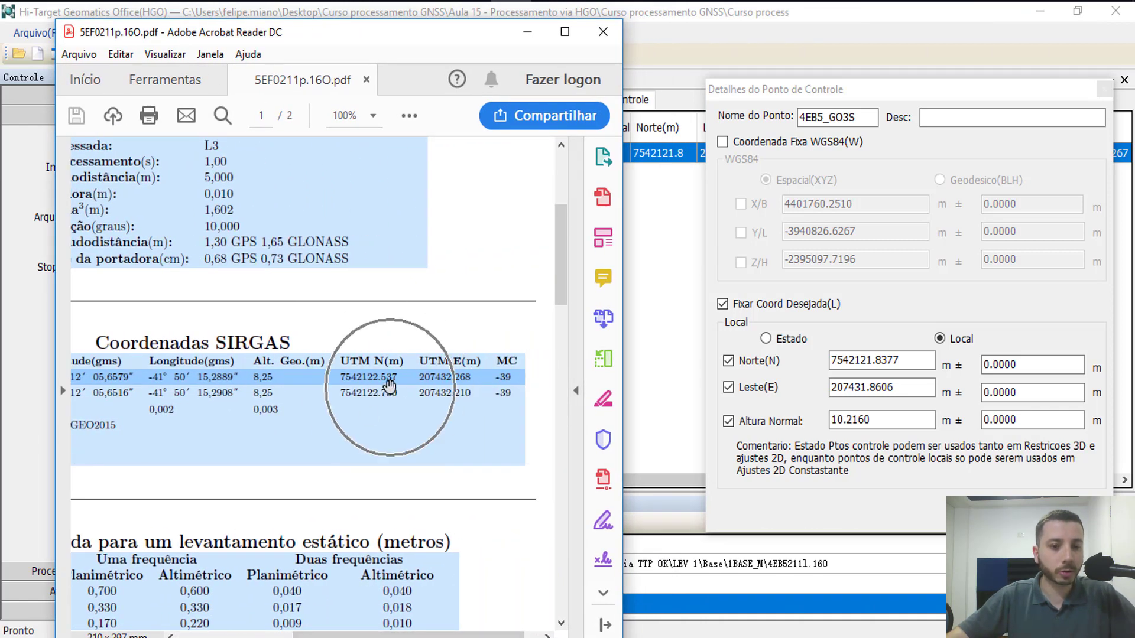
pyautogui.press('ctrl')
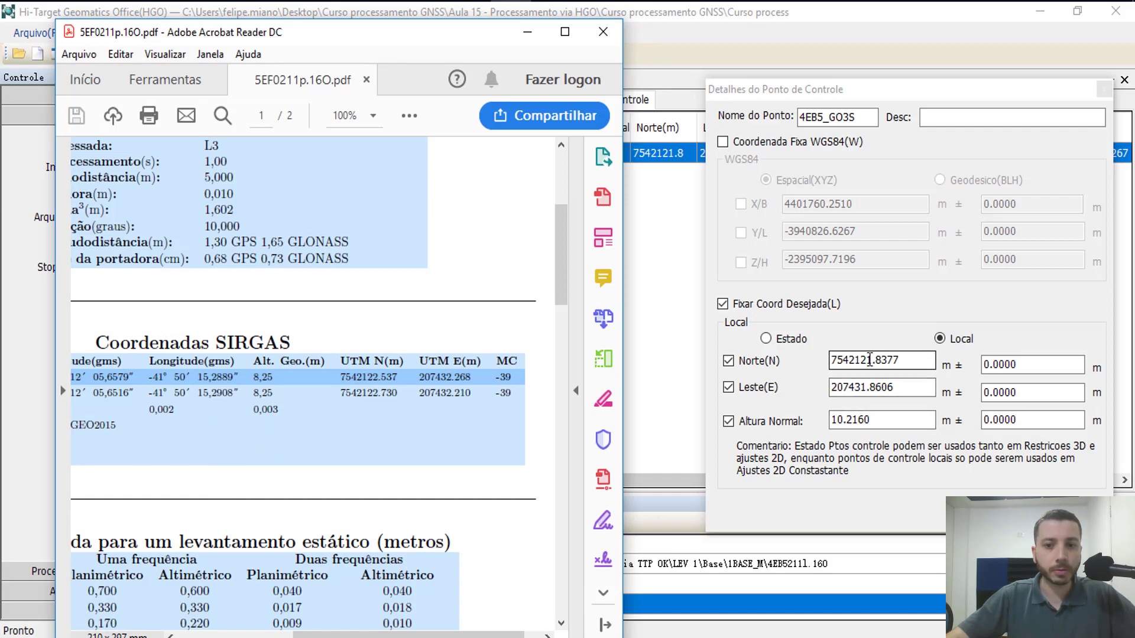
# Set the local coordinates of control point 4EB5_GO3S to north 7542122.537, east 207432.268 and normal height 8.25 m.
pyautogui.moveTo(868, 360); pyautogui.dragTo(960, 363)
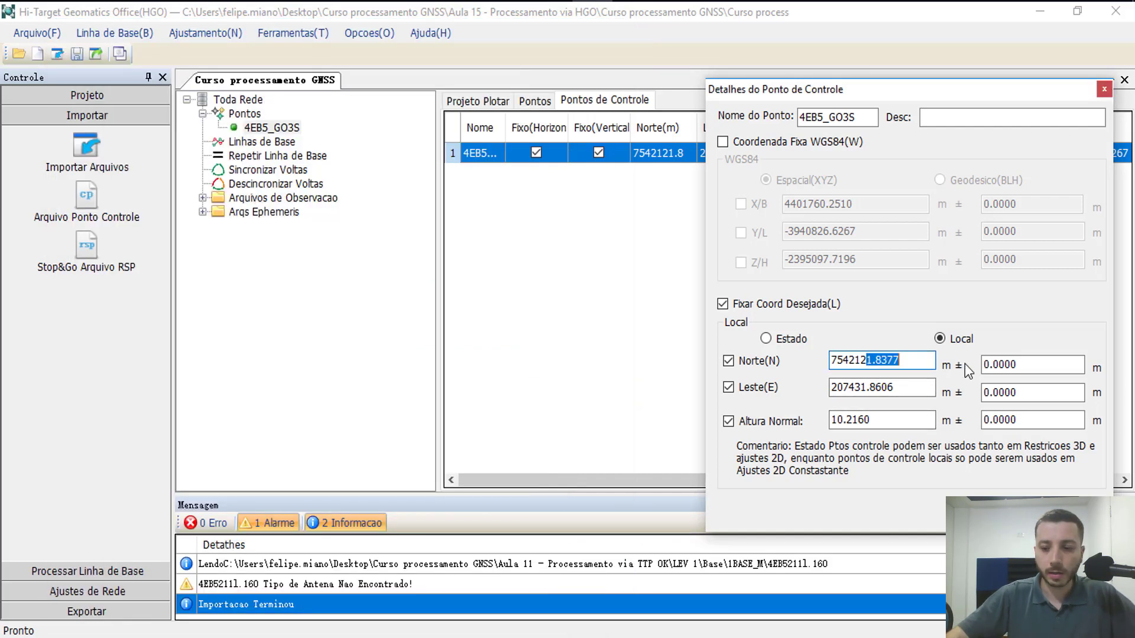
pyautogui.write('2.537')
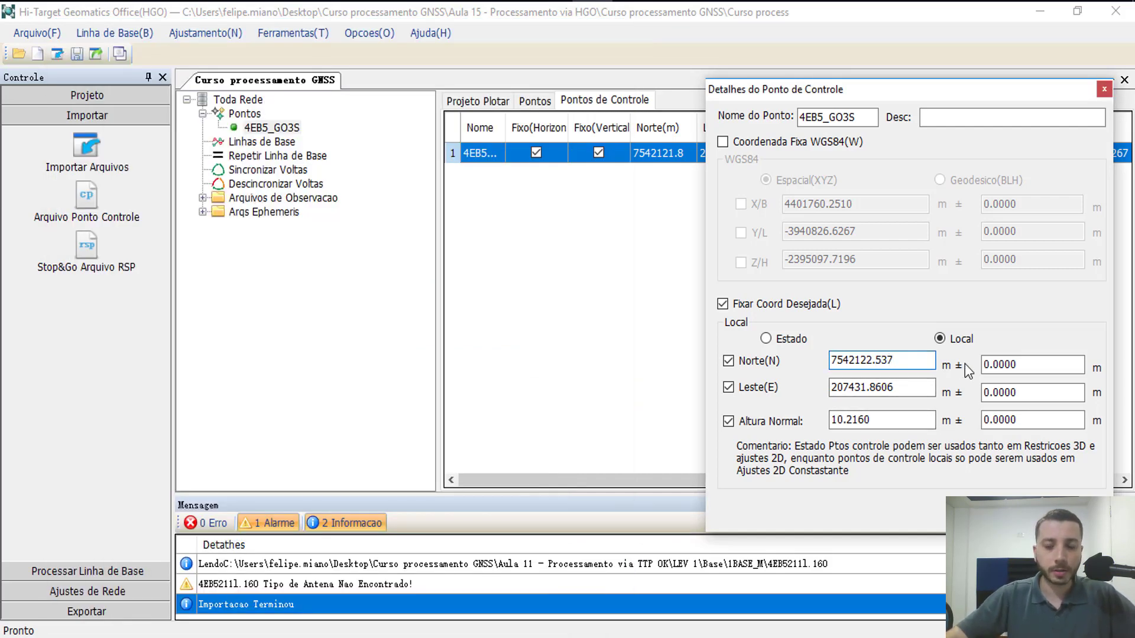
pyautogui.moveTo(860, 387); pyautogui.dragTo(1001, 389)
pyautogui.write('2.')
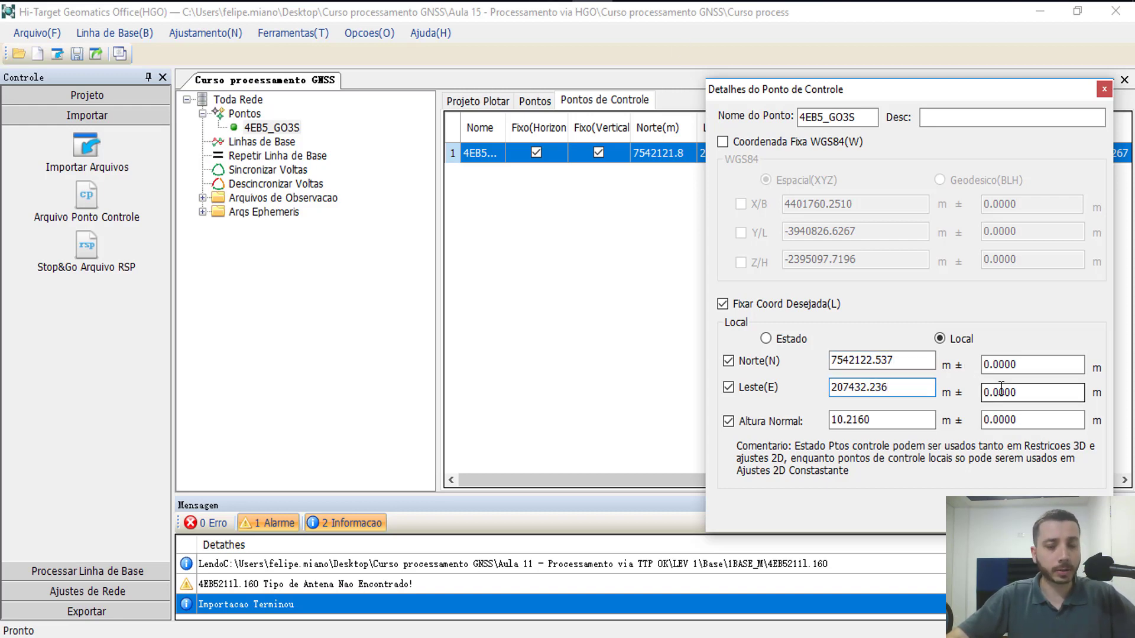
pyautogui.doubleClick(857, 420)
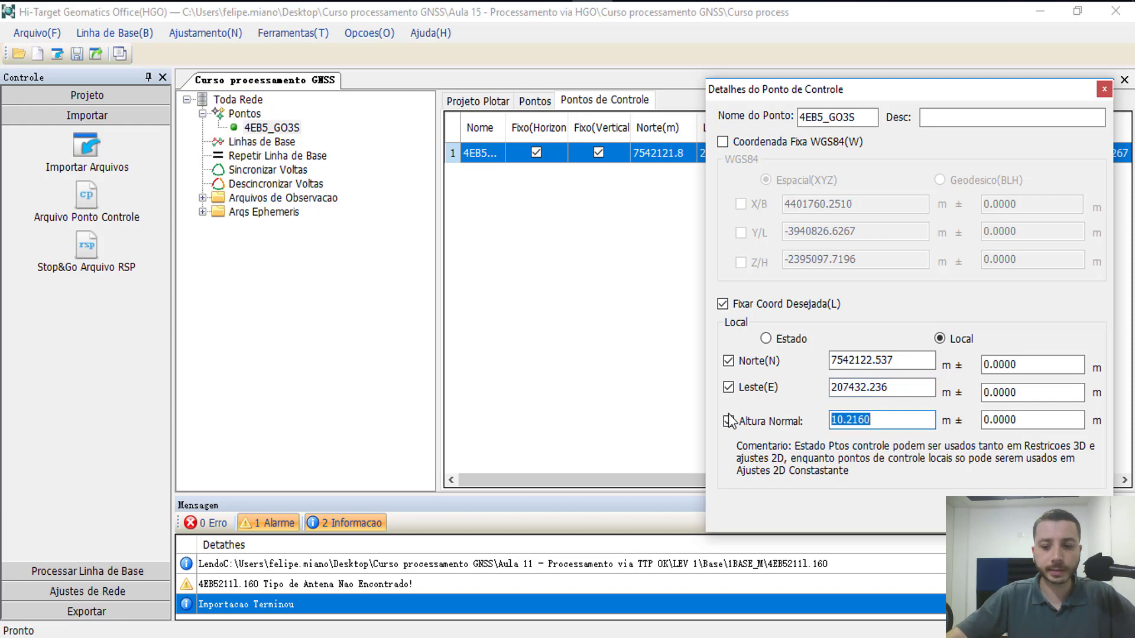
pyautogui.write('8')
pyautogui.click(728, 421)
pyautogui.write('.25')
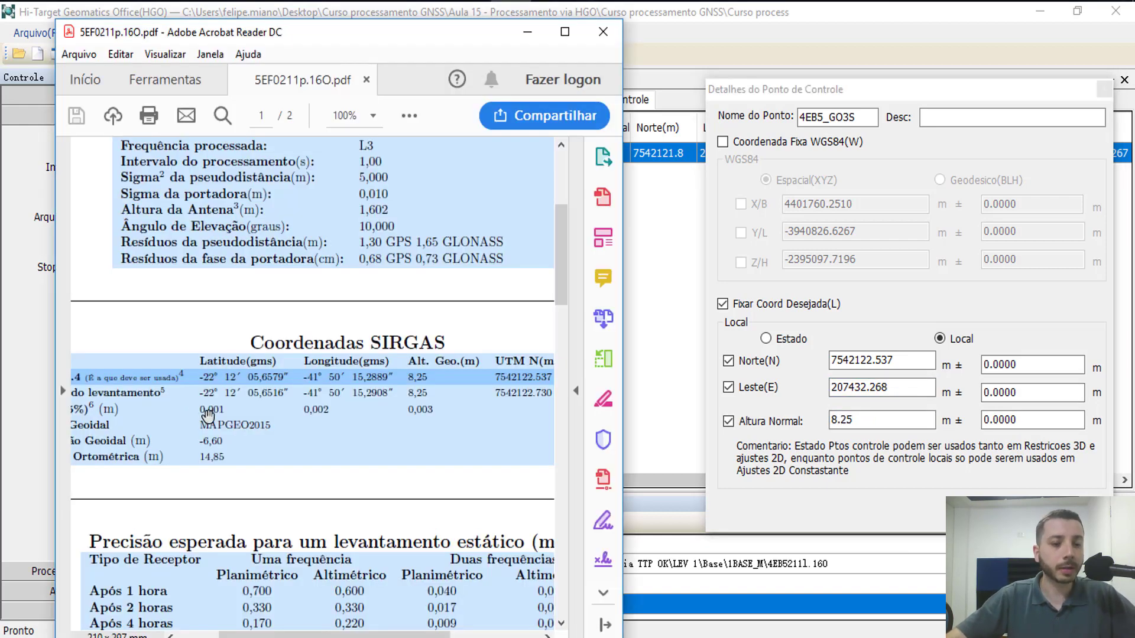
# Set the local coordinate precisions from the PDF report: 0.001 m for north, 0.002 m for east and 0.003 m for height.
pyautogui.press('ctrl')
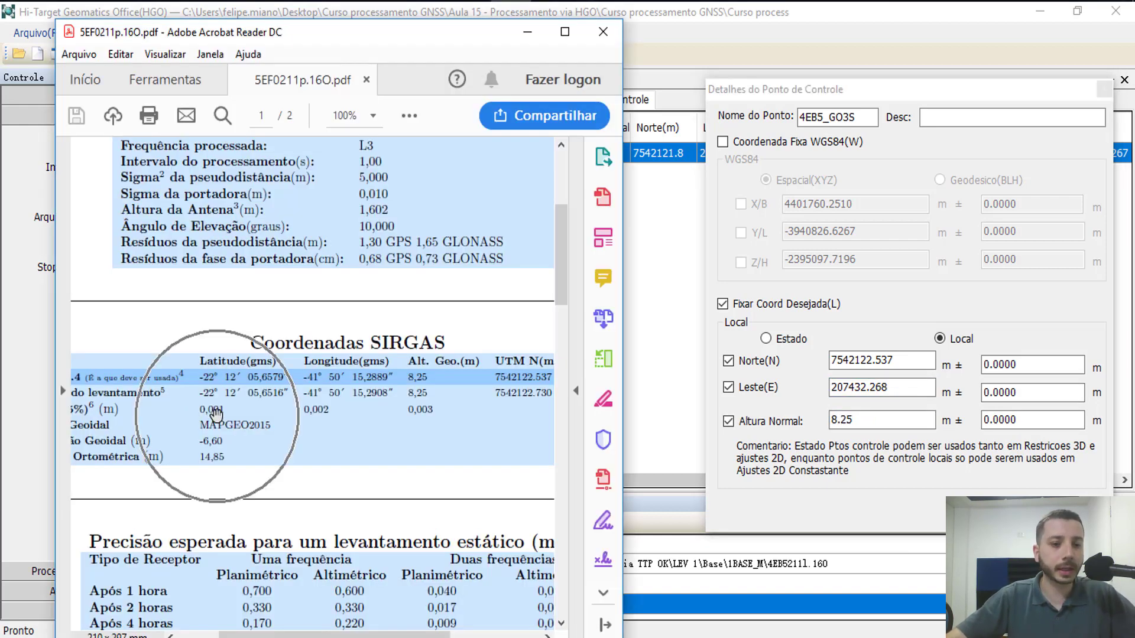
pyautogui.press('ctrl')
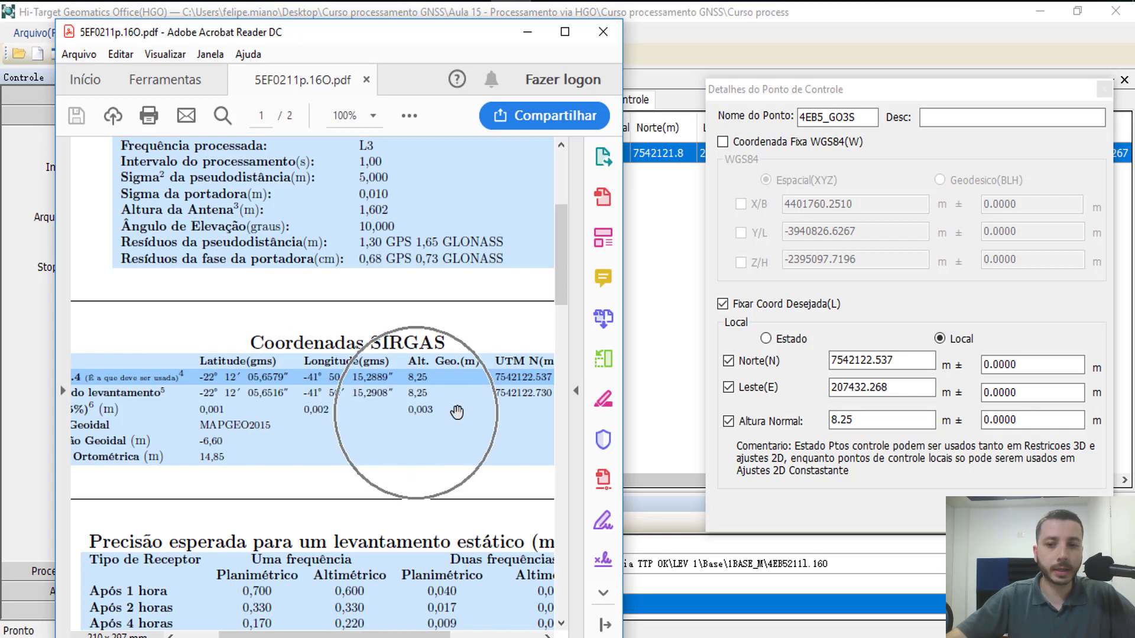
pyautogui.click(1020, 365)
pyautogui.press('BackSpace')
pyautogui.press('BackSpace')
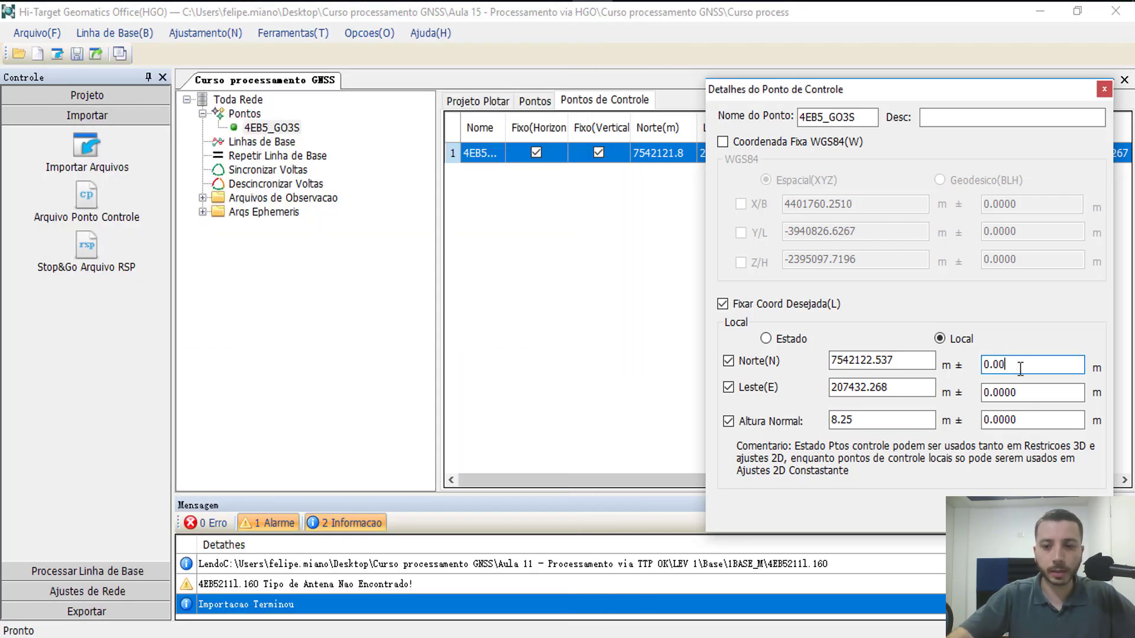
pyautogui.write('1')
pyautogui.moveTo(1011, 396); pyautogui.dragTo(1062, 386)
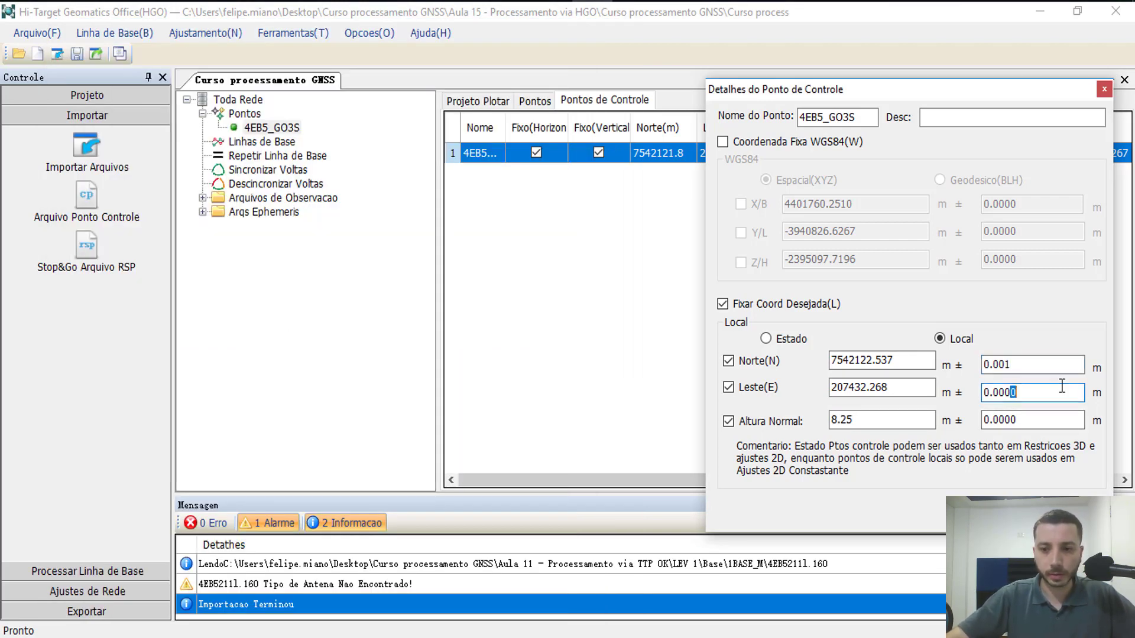
pyautogui.press('BackSpace')
pyautogui.press('BackSpace')
pyautogui.write('2')
pyautogui.click(1007, 420)
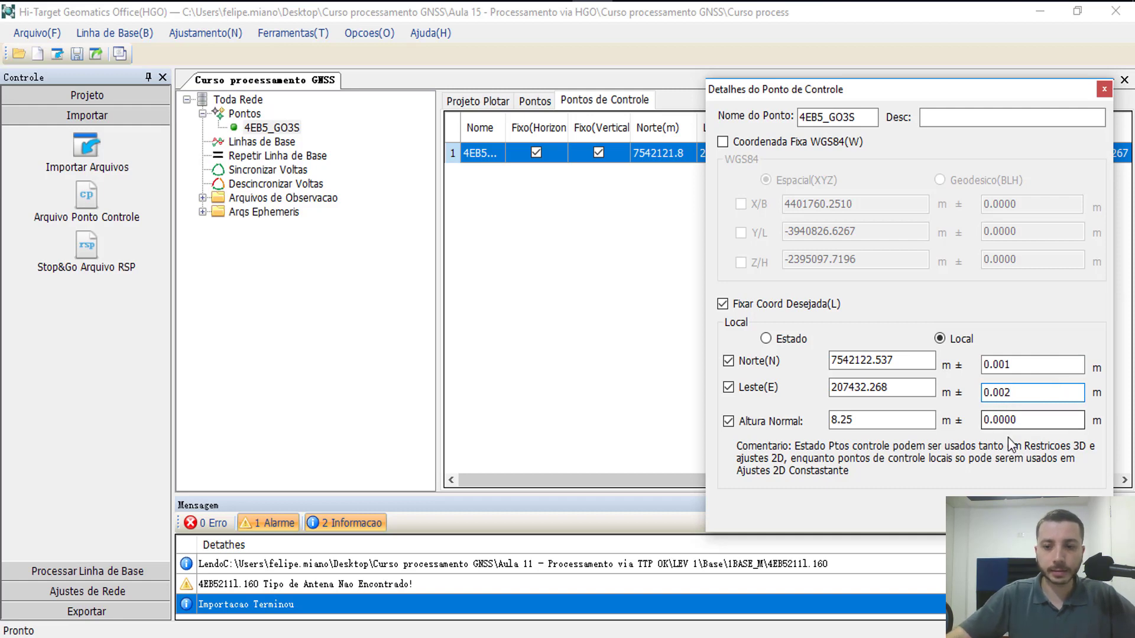
pyautogui.press('Delete')
pyautogui.press('Delete')
pyautogui.write('3')
pyautogui.click(1034, 365)
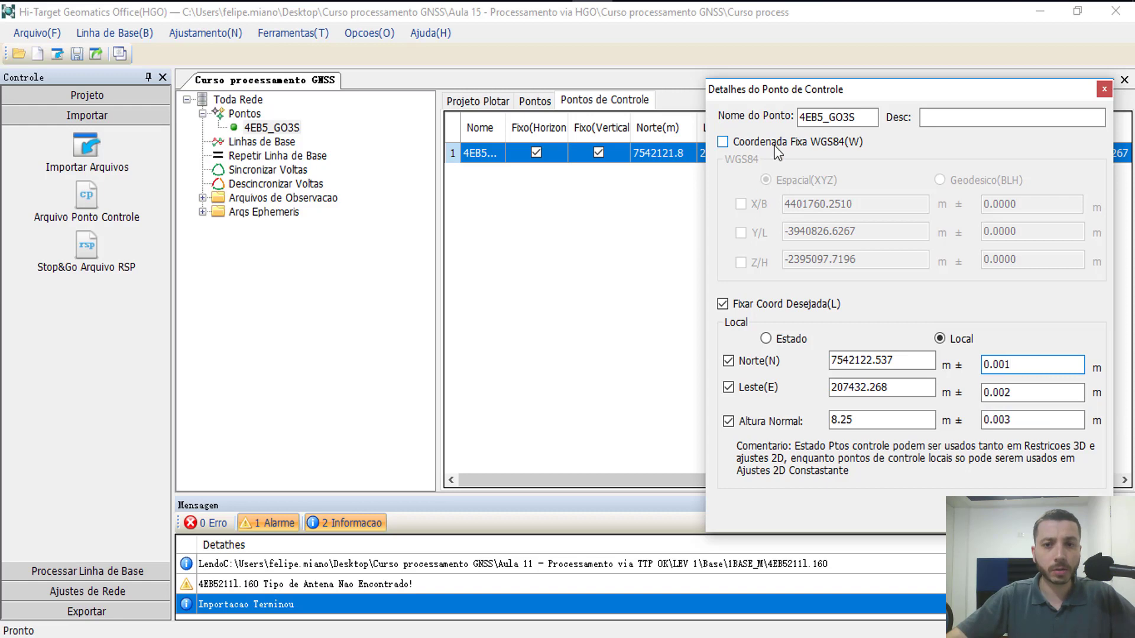
# Enable the fixed WGS84 coordinate and copy the 0.001 m north precision to the X/B component.
pyautogui.moveTo(782, 96); pyautogui.dragTo(462, 70)
pyautogui.click(420, 119)
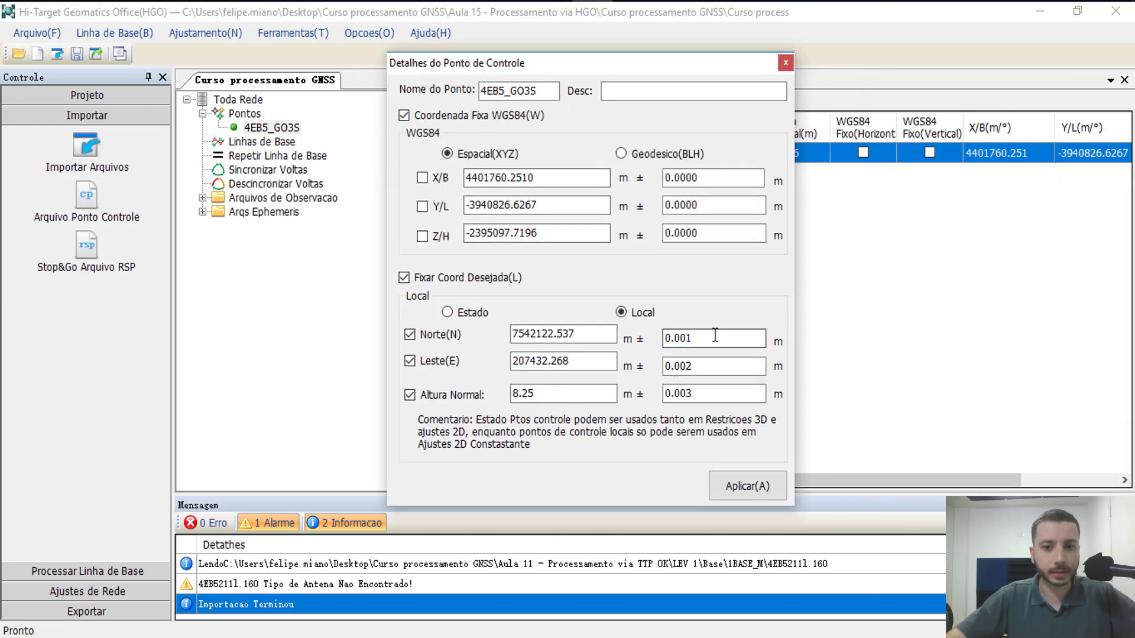
pyautogui.moveTo(714, 336); pyautogui.dragTo(618, 348)
pyautogui.hotkey('ctrl', 'c')
pyautogui.moveTo(709, 183); pyautogui.dragTo(646, 206)
pyautogui.hotkey('ctrl', 'v')
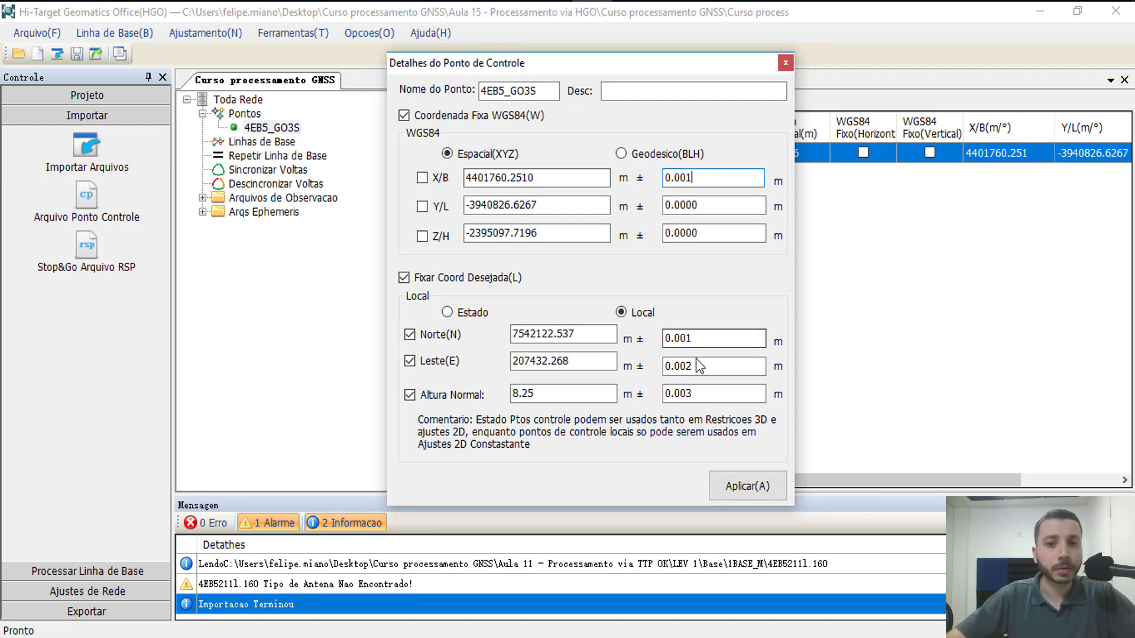
# Copy the local east and height precisions, 0.002 and 0.003 m, to the WGS84 Y/L and Z/H components.
pyautogui.moveTo(699, 363); pyautogui.dragTo(638, 368)
pyautogui.hotkey('ctrl', 'c')
pyautogui.moveTo(717, 204); pyautogui.dragTo(627, 250)
pyautogui.hotkey('ctrl', 'v')
pyautogui.moveTo(709, 394); pyautogui.dragTo(650, 395)
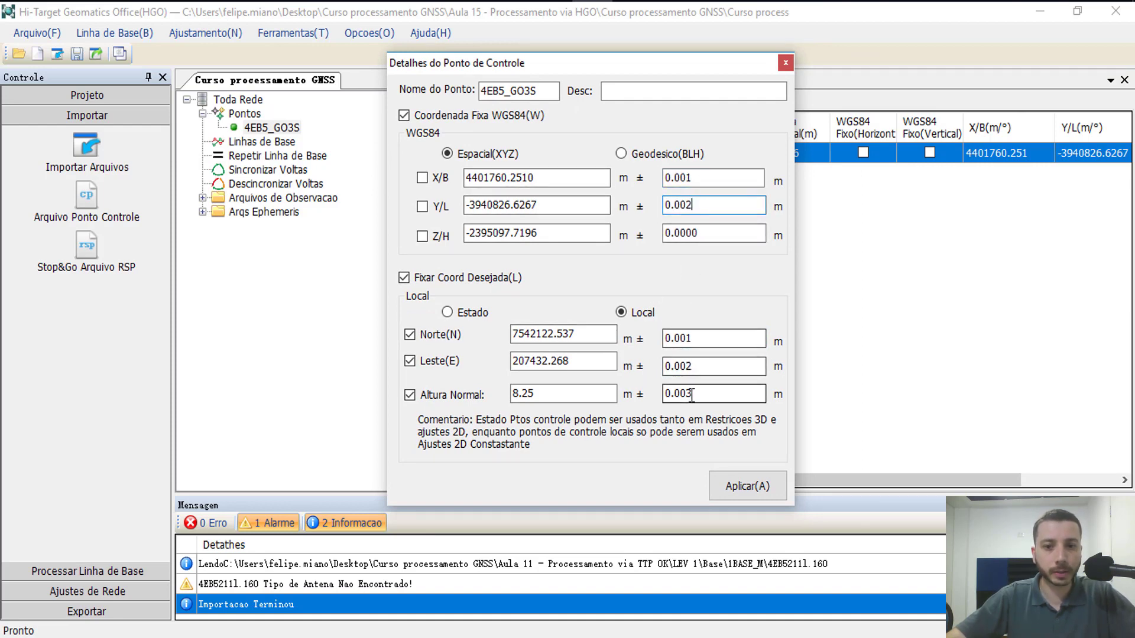
pyautogui.hotkey('ctrl', 'c')
pyautogui.moveTo(703, 233); pyautogui.dragTo(653, 236)
pyautogui.hotkey('ctrl', 'v')
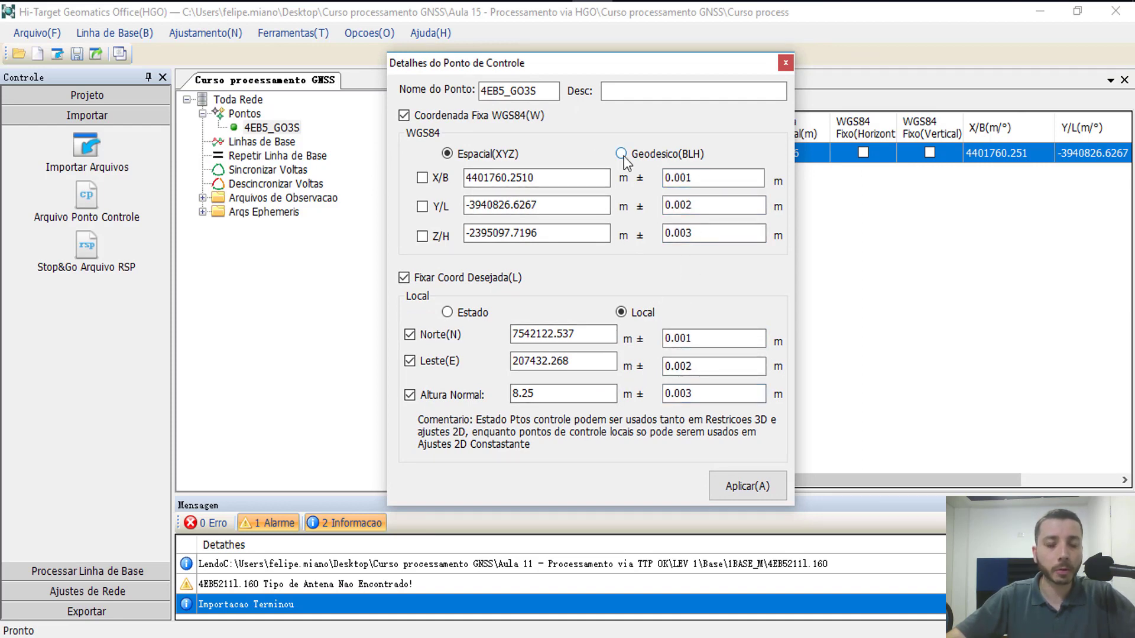
# Switch the WGS84 coordinates to geodetic (BLH) and set the latitude to 022:12:05.6579S from the PDF report.
pyautogui.click(623, 156)
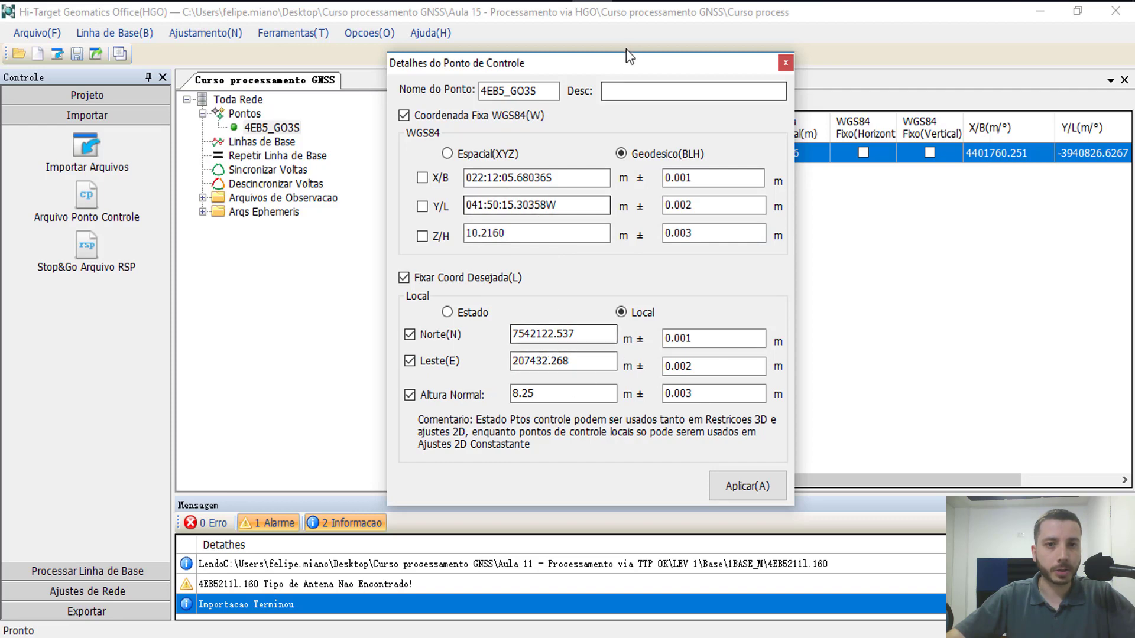
pyautogui.moveTo(626, 48); pyautogui.dragTo(782, 39)
pyautogui.hotkey('alt', 'Tab')
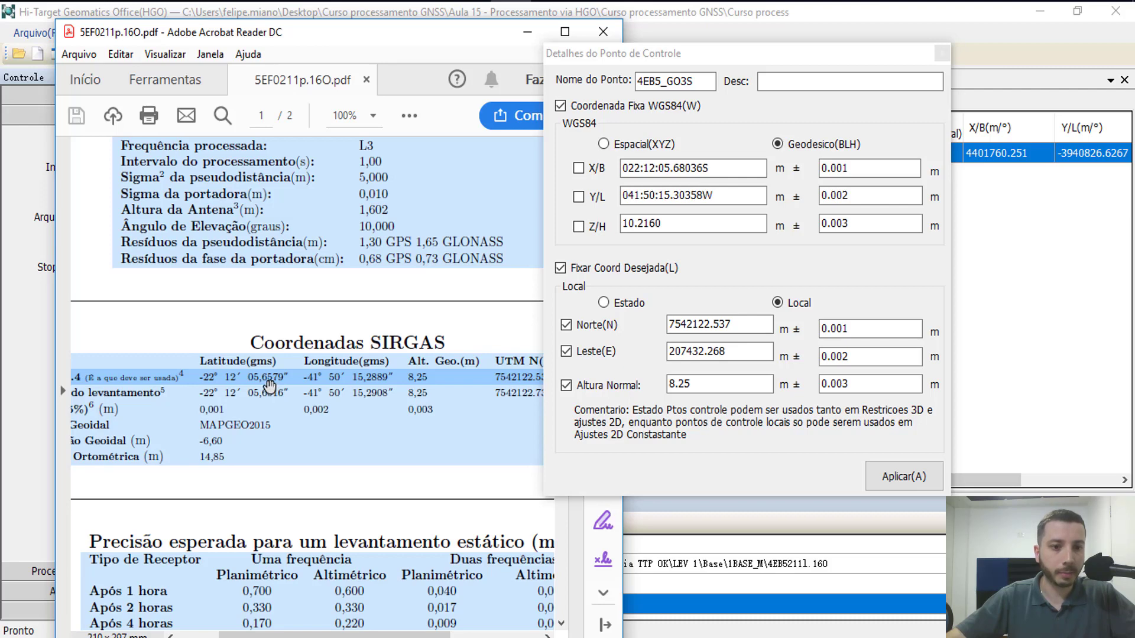
pyautogui.moveTo(679, 169); pyautogui.dragTo(700, 172)
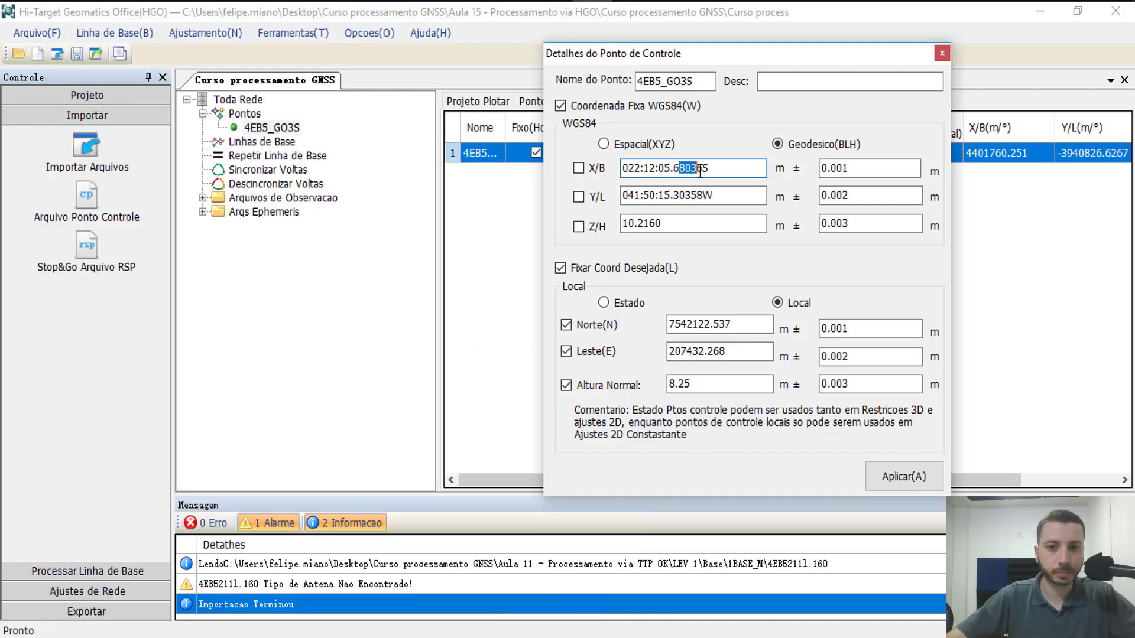
pyautogui.write('579')
# Set the WGS84 geodetic height to 8.25 m and the longitude to 041:50:15.2889W.
pyautogui.press('Tab')
pyautogui.press('Tab')
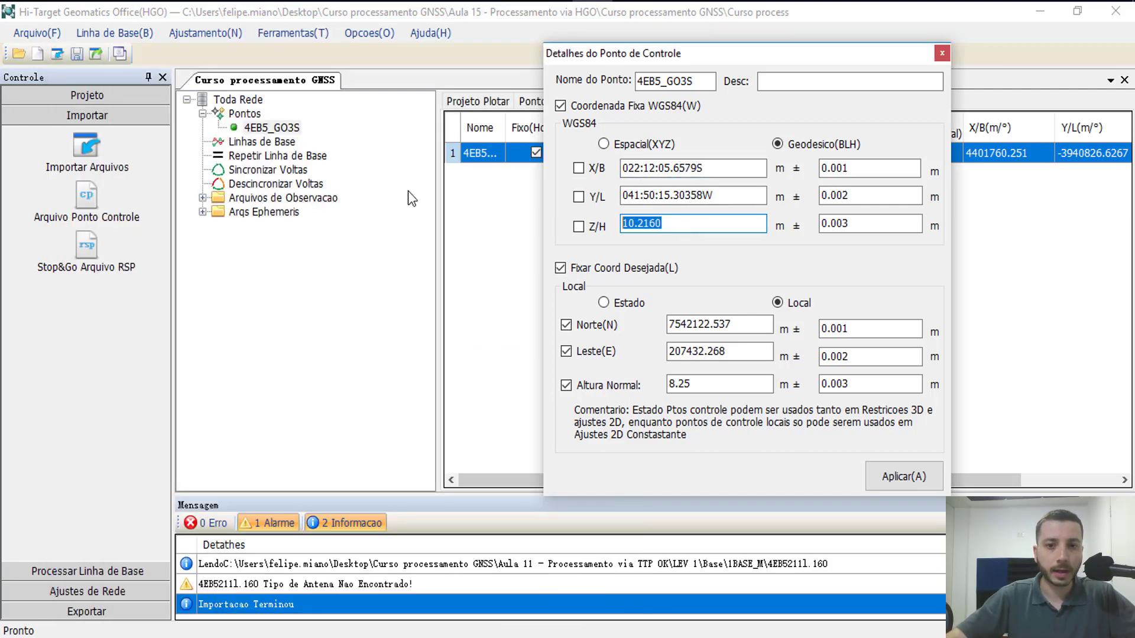
pyautogui.write('8')
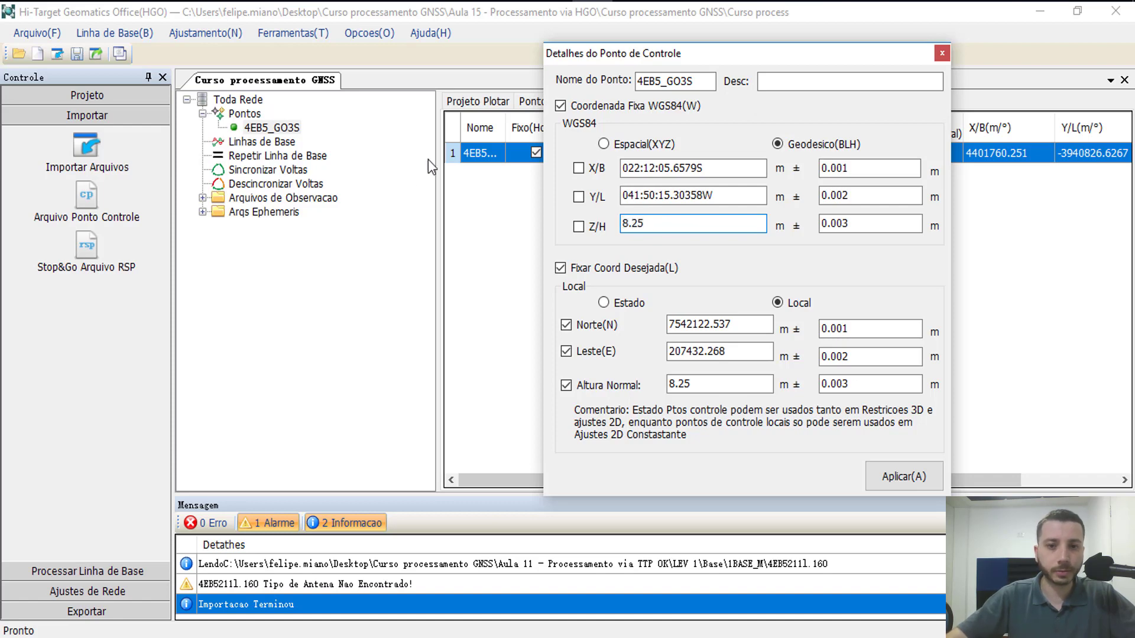
pyautogui.write('.25')
pyautogui.click(713, 195)
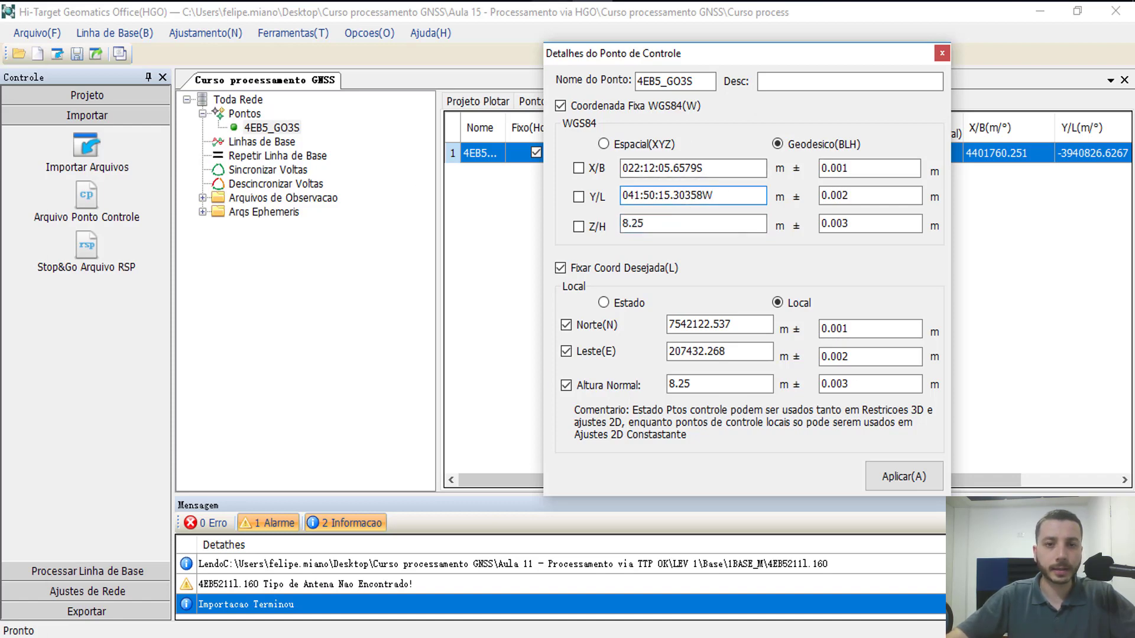
pyautogui.moveTo(673, 196); pyautogui.dragTo(704, 198)
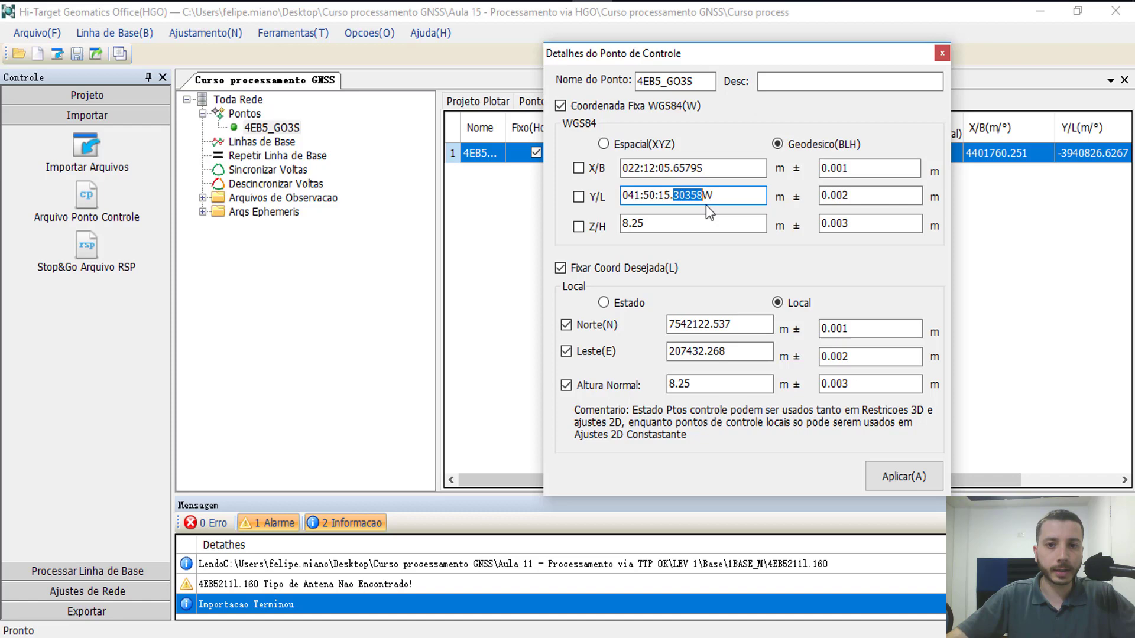
pyautogui.write('2')
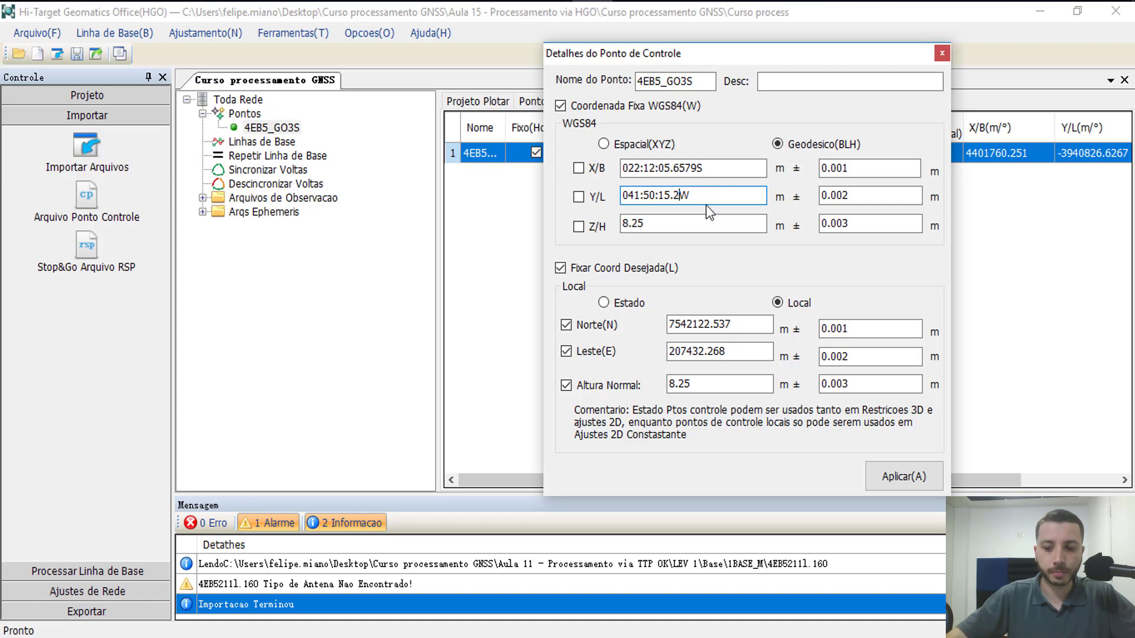
pyautogui.write('889')
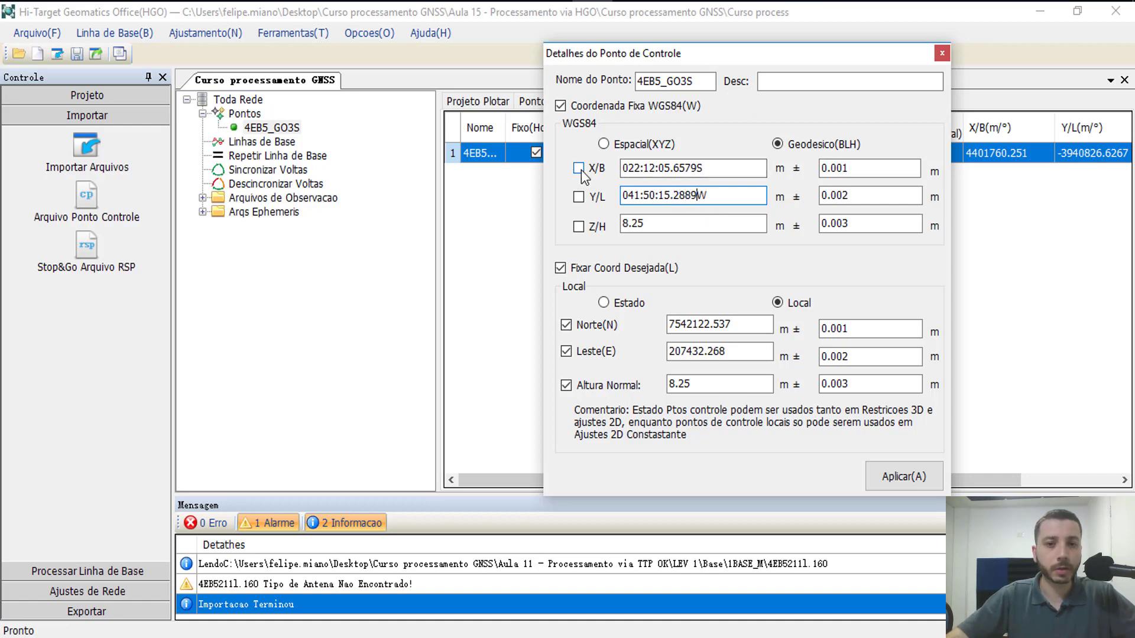
# Fix the X/B, Y/L and Z/H components of the WGS84 coordinate and apply the control point details.
pyautogui.press('ctrl')
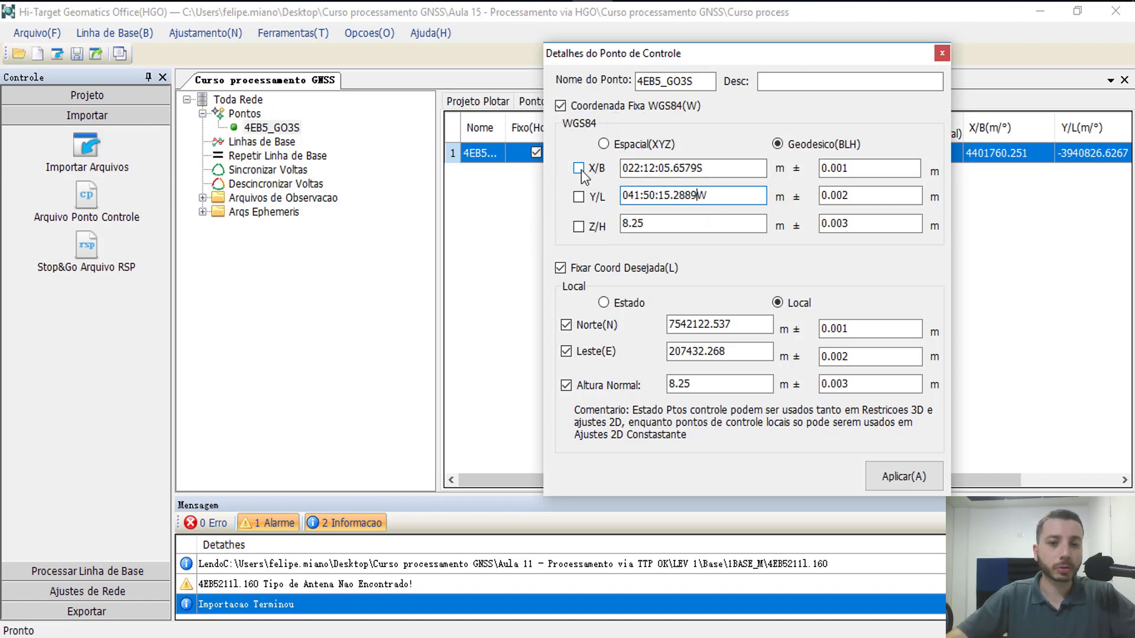
pyautogui.press('ctrl')
pyautogui.click(579, 168)
pyautogui.click(579, 197)
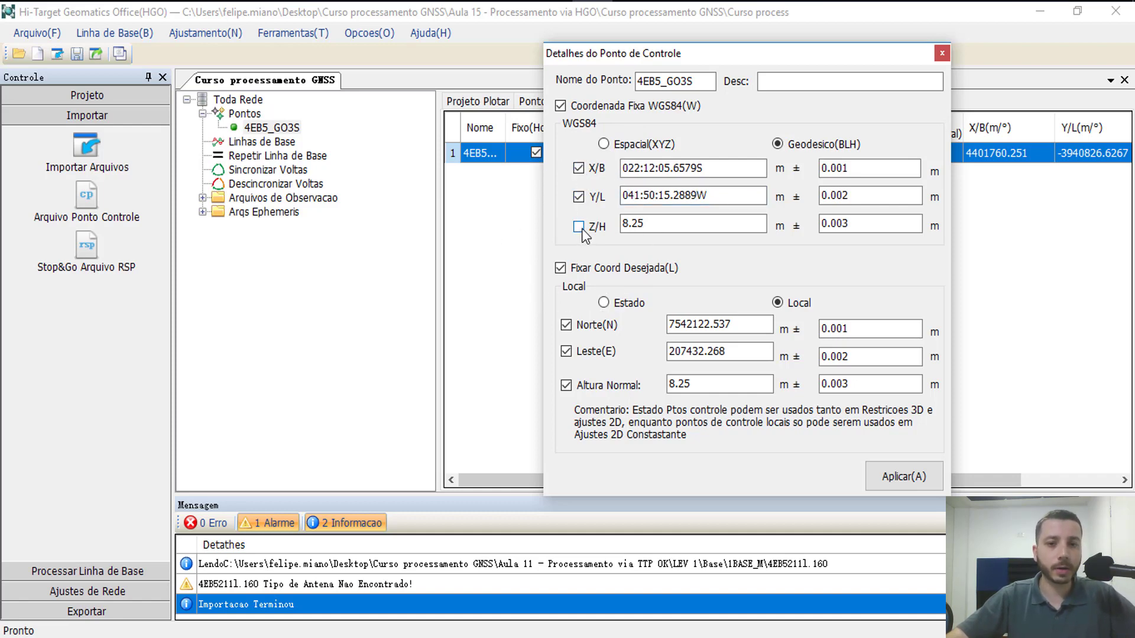
pyautogui.click(579, 227)
pyautogui.click(898, 477)
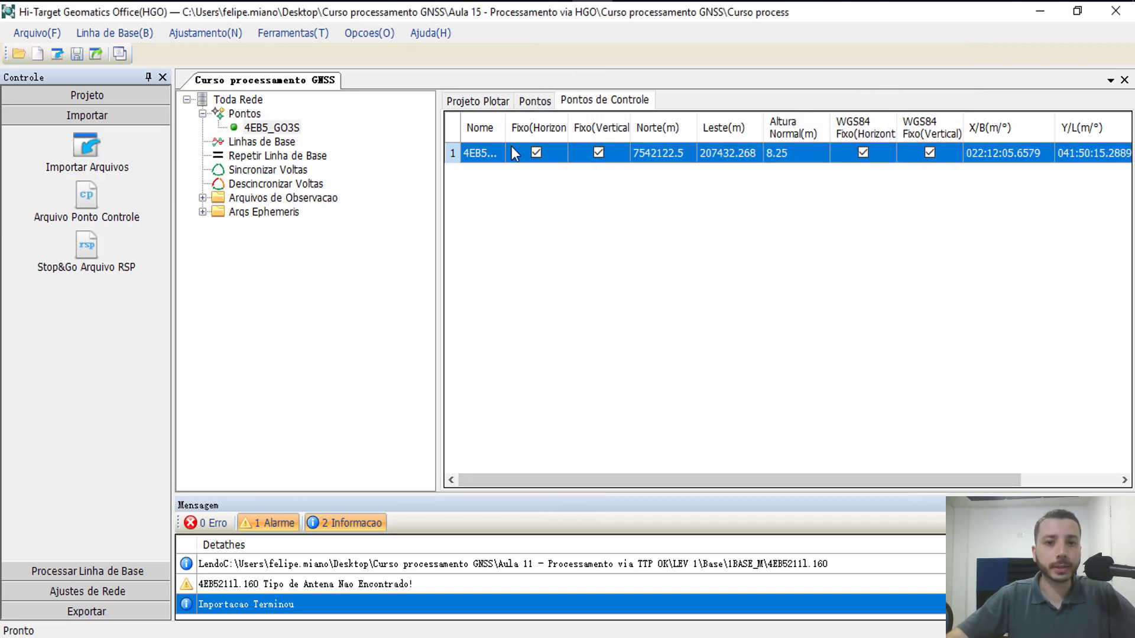
pyautogui.press('ctrl')
pyautogui.press('ctrl')
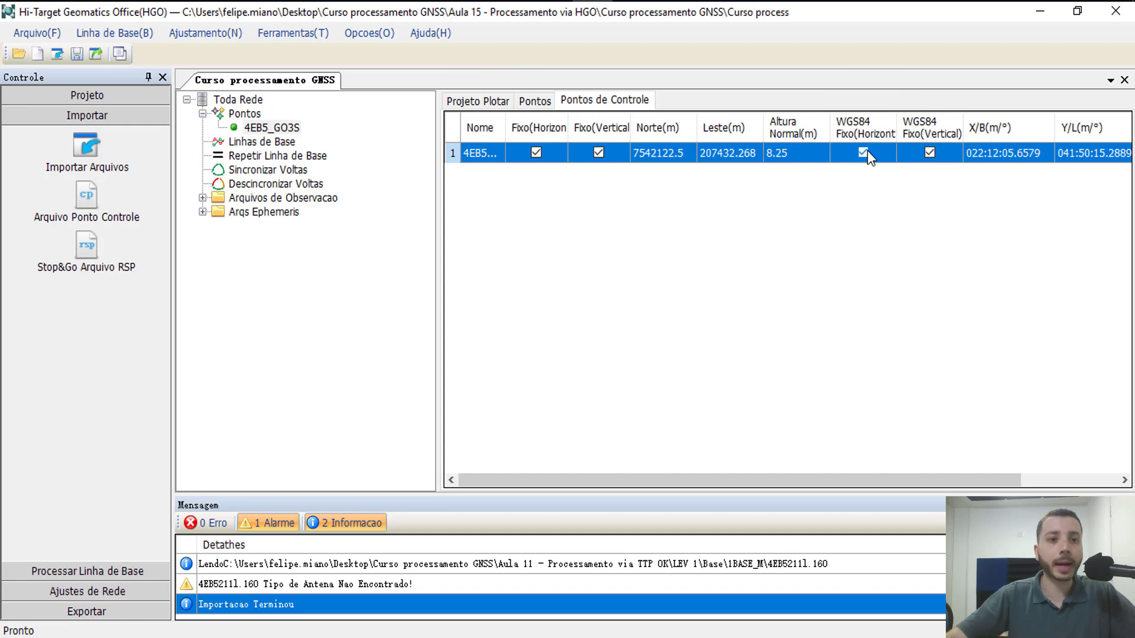
# Show the project plot and import all rover observation files from the LEV 1\Rover\Rover folder.
pyautogui.click(473, 100)
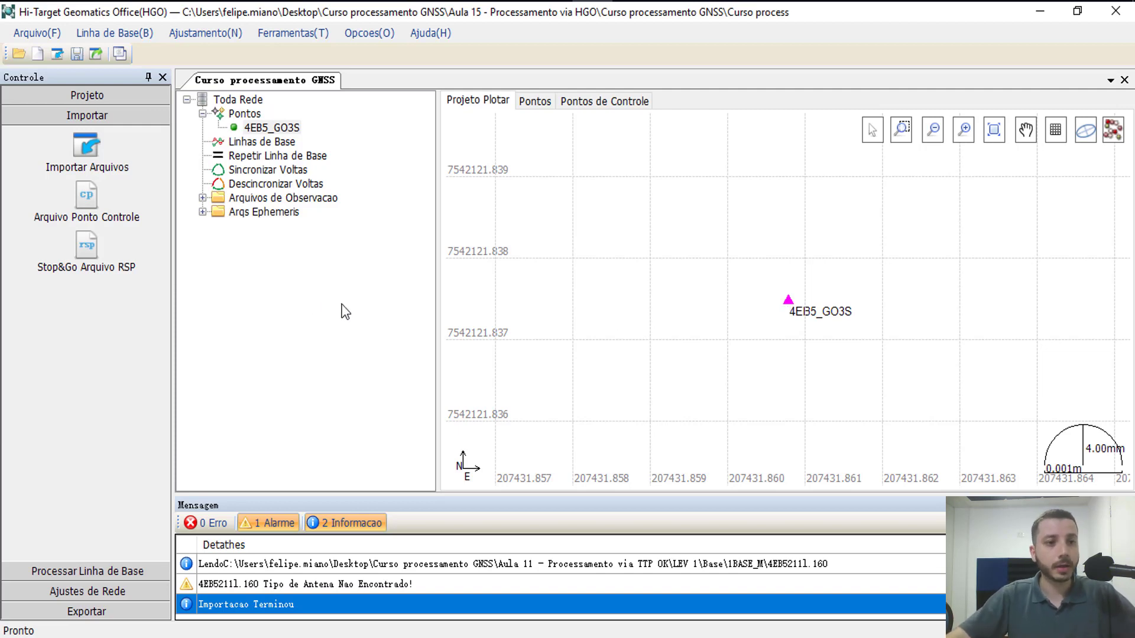
pyautogui.click(85, 148)
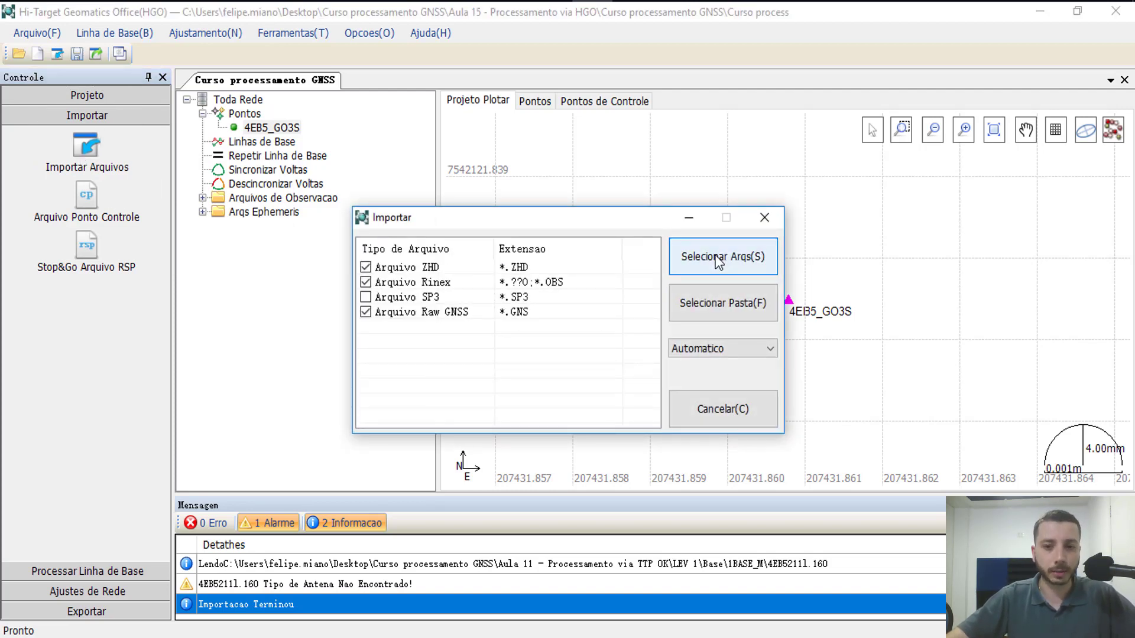
pyautogui.click(719, 262)
pyautogui.hotkey('ctrl', 'a')
pyautogui.click(558, 414)
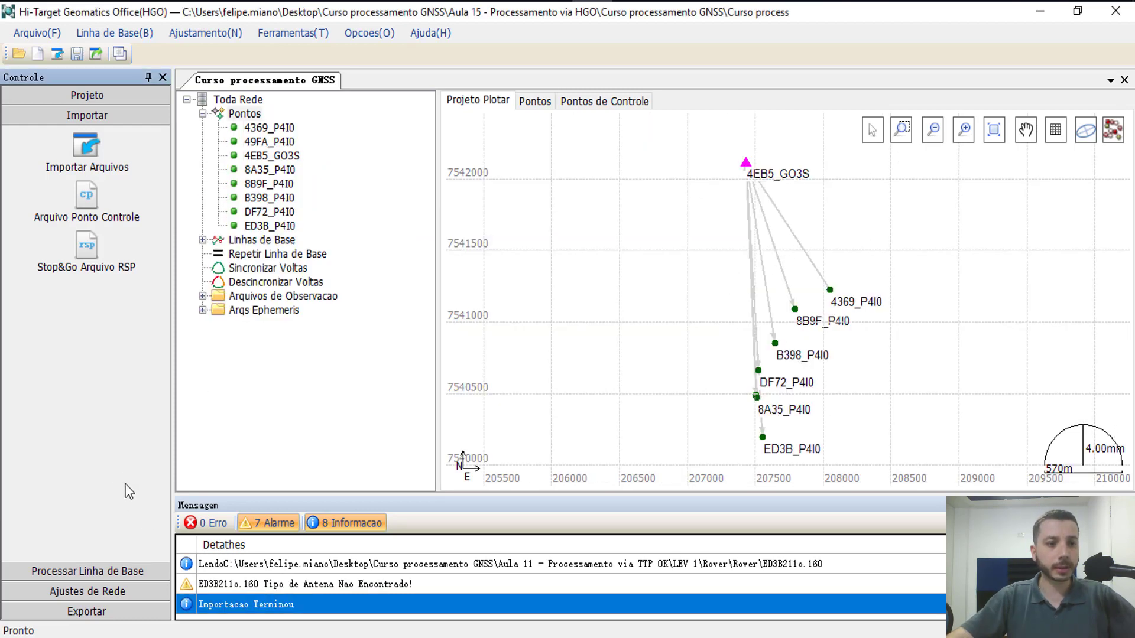
# Set the baseline processing interval to 5, keep the elevation mask at 15 and apply the options to all baselines.
pyautogui.click(86, 576)
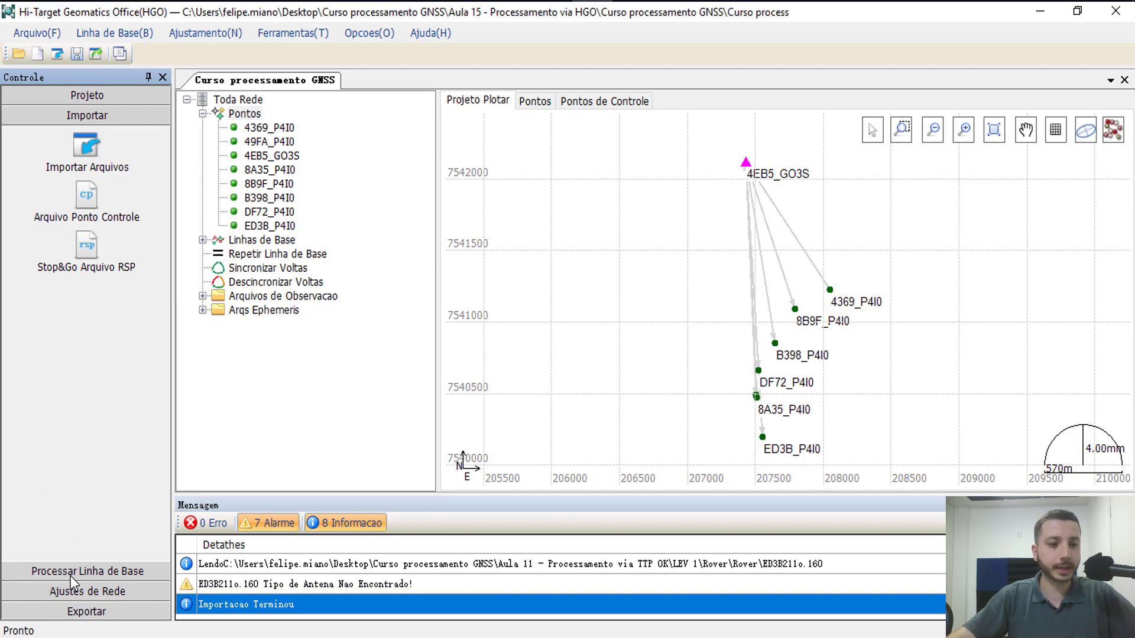
pyautogui.click(70, 576)
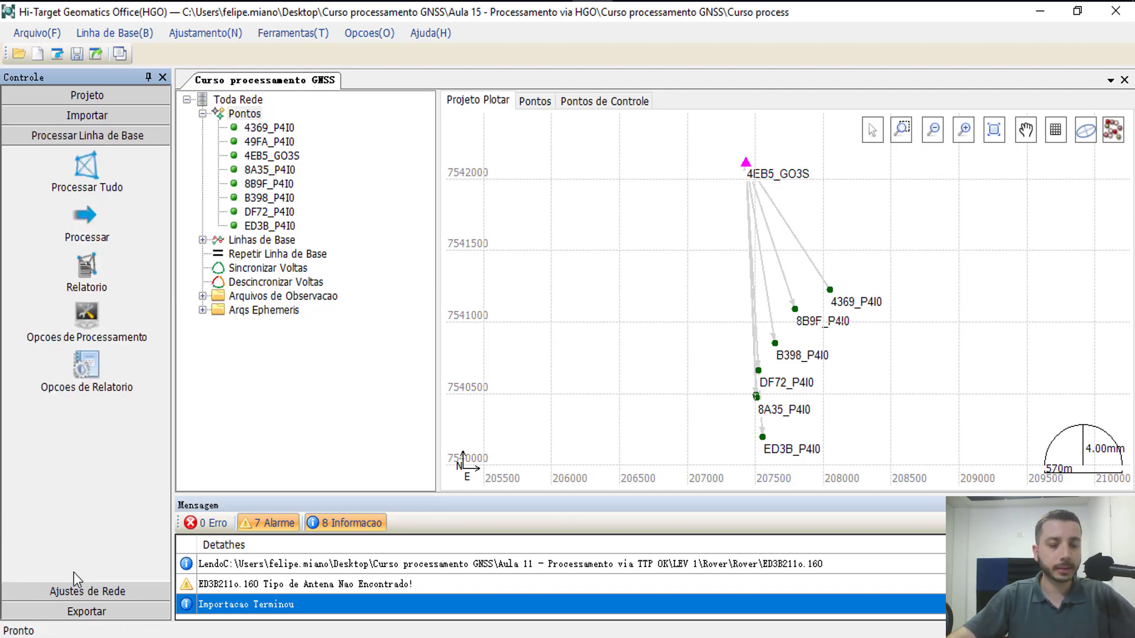
pyautogui.click(86, 319)
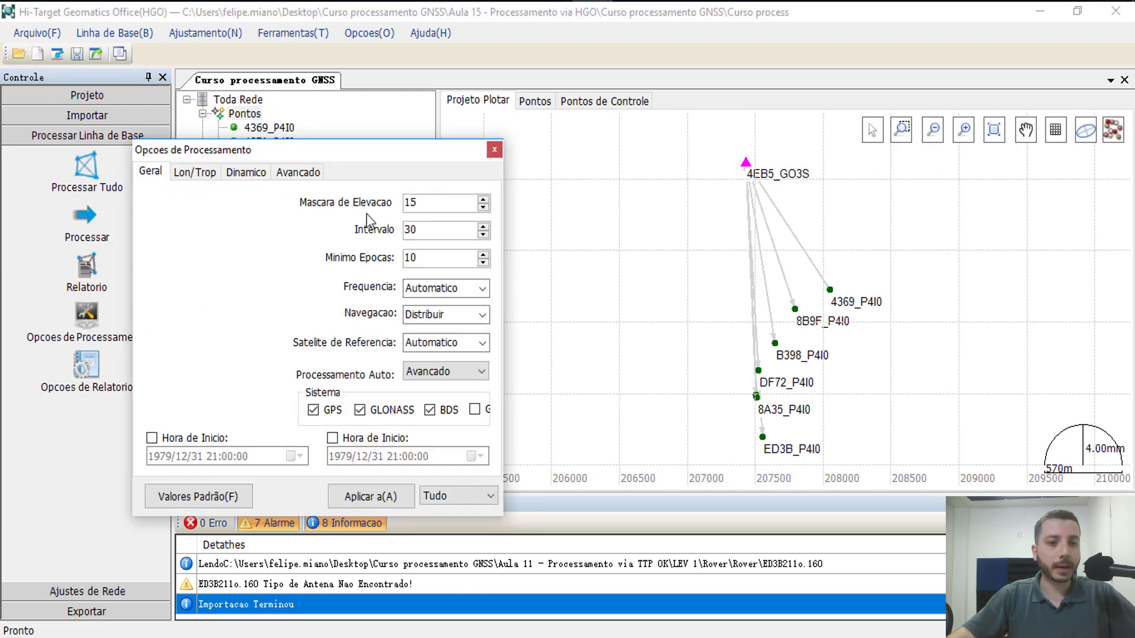
pyautogui.click(367, 213)
pyautogui.click(410, 235)
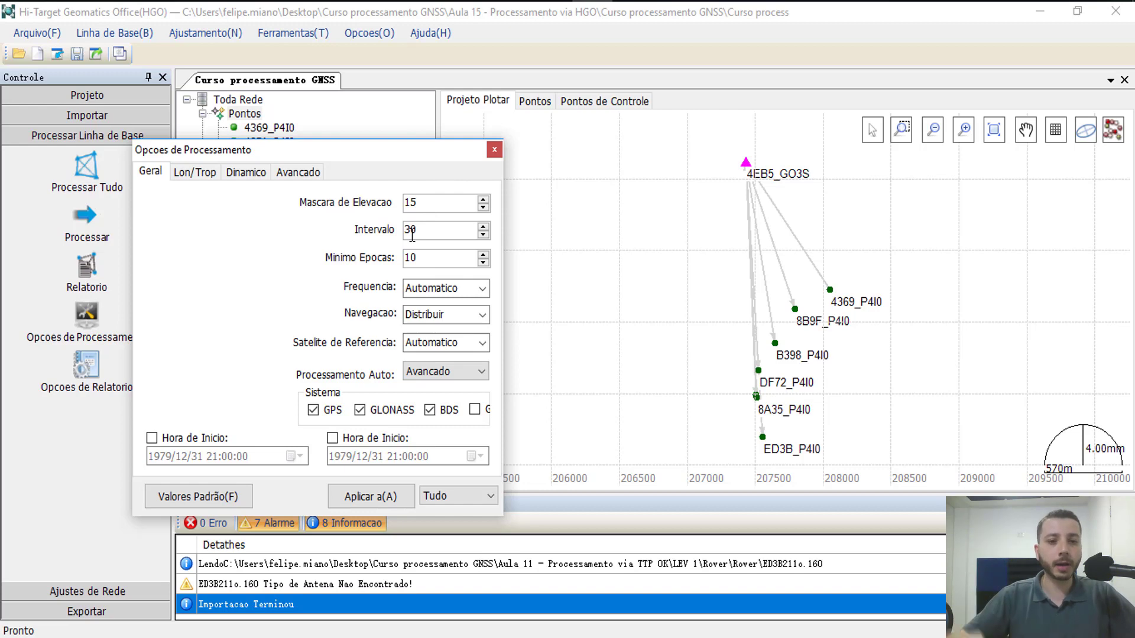
pyautogui.moveTo(421, 233); pyautogui.dragTo(337, 238)
pyautogui.write('5')
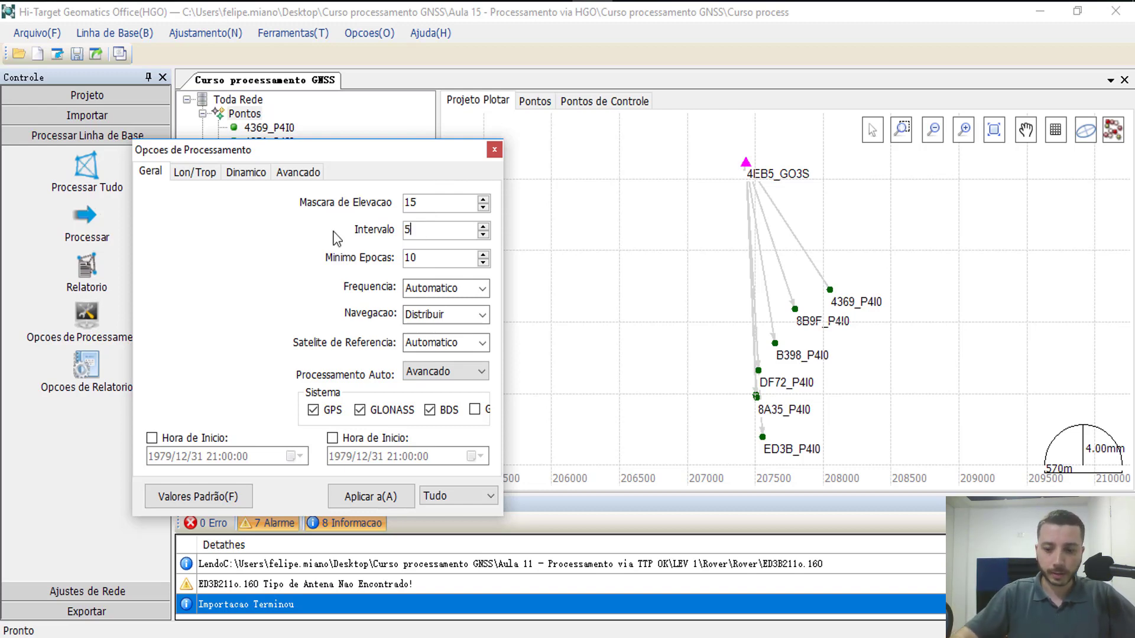
pyautogui.click(437, 203)
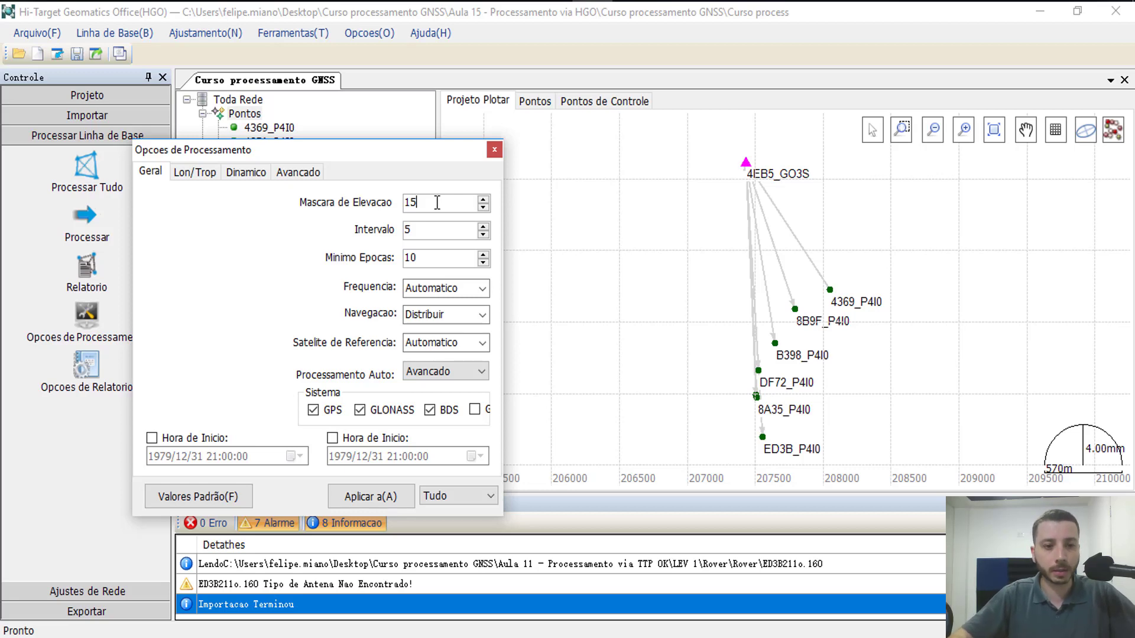
pyautogui.click(383, 509)
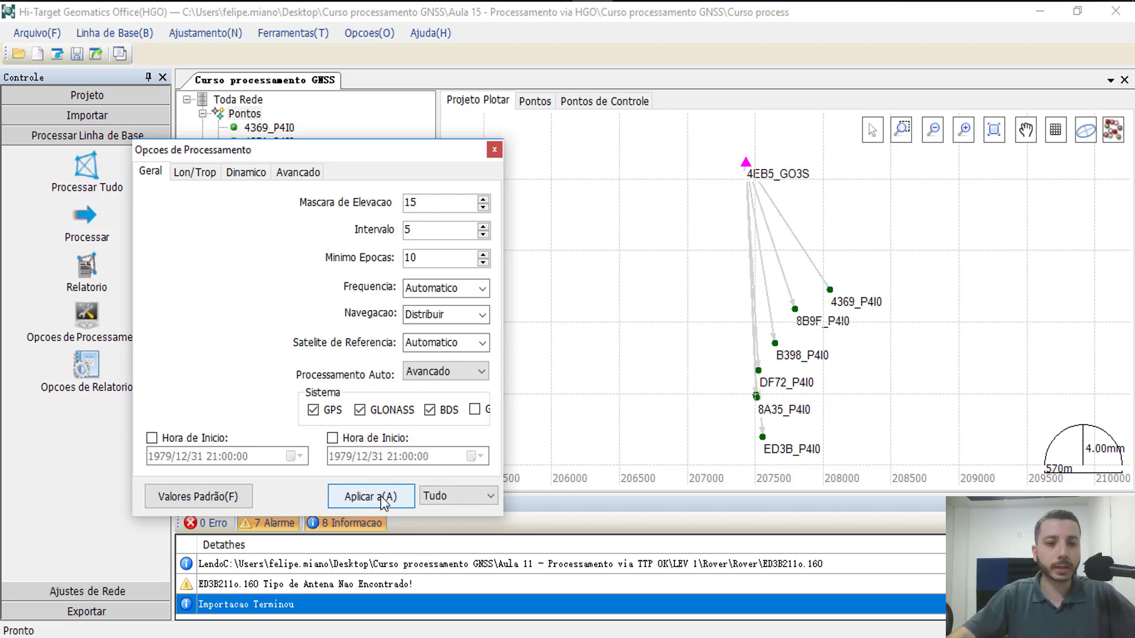
pyautogui.click(383, 500)
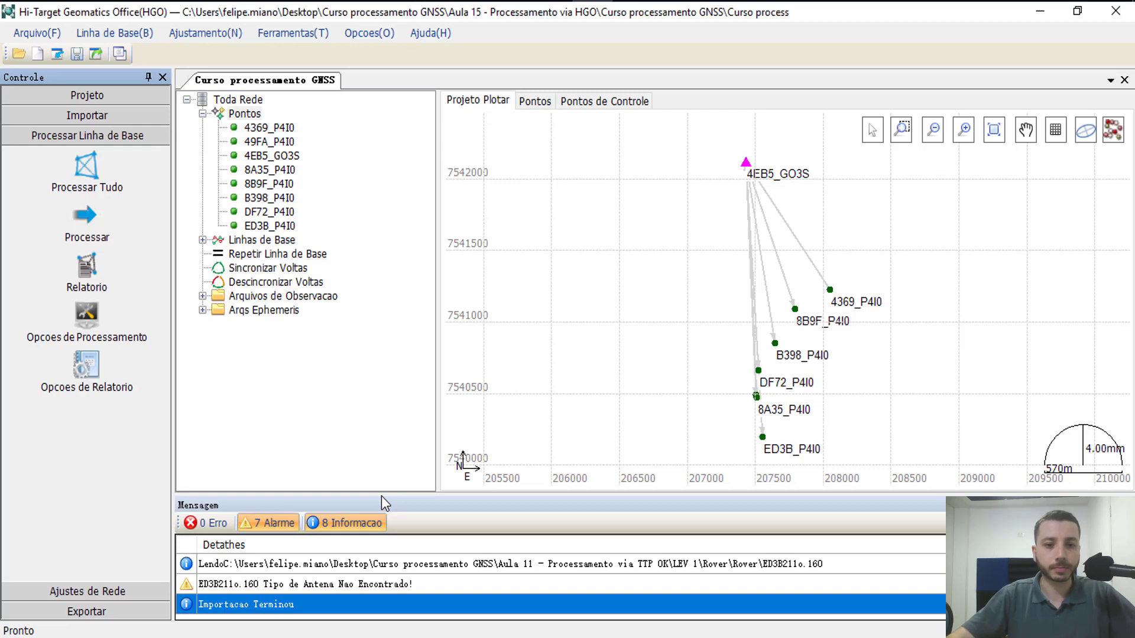
# List the project's baselines and widen the name and start-point columns to fit their contents.
pyautogui.doubleClick(254, 240)
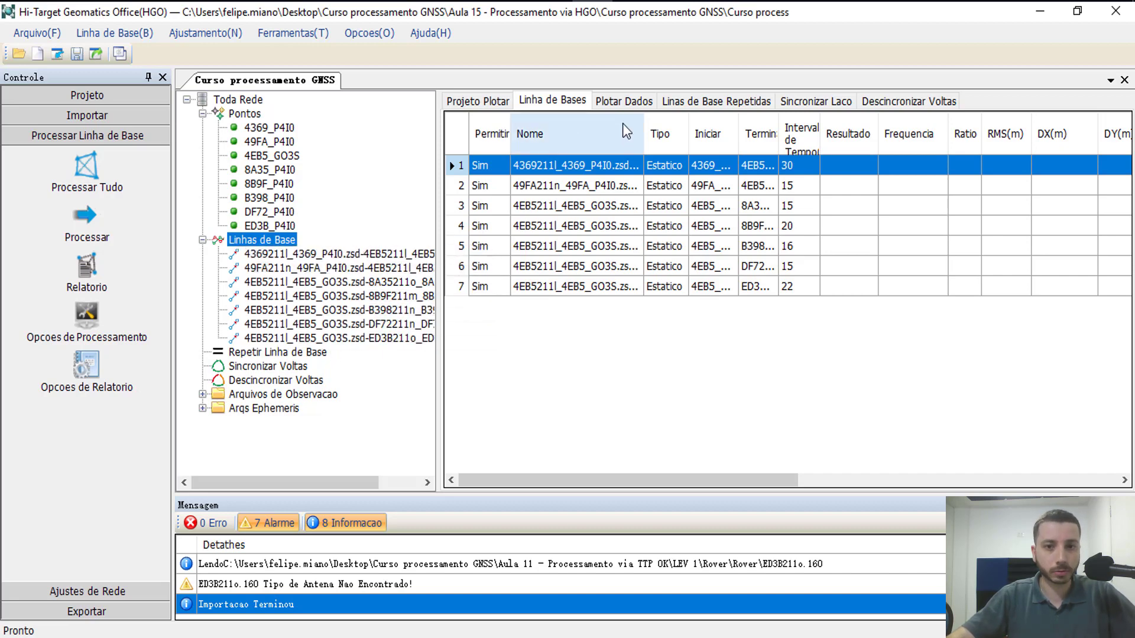
pyautogui.doubleClick(643, 127)
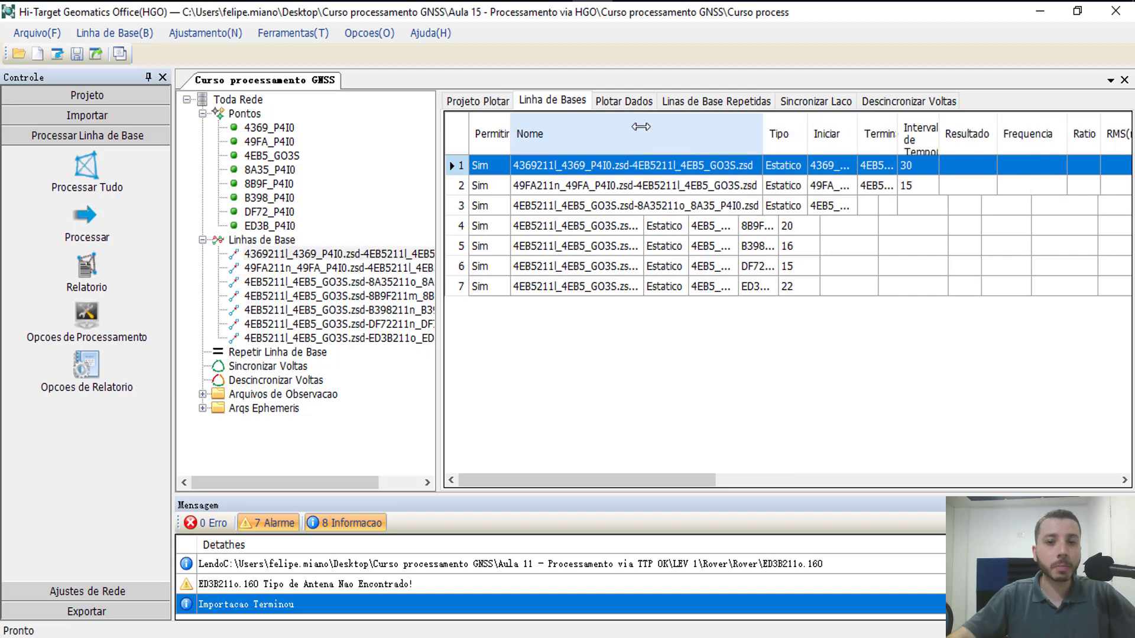
pyautogui.doubleClick(858, 131)
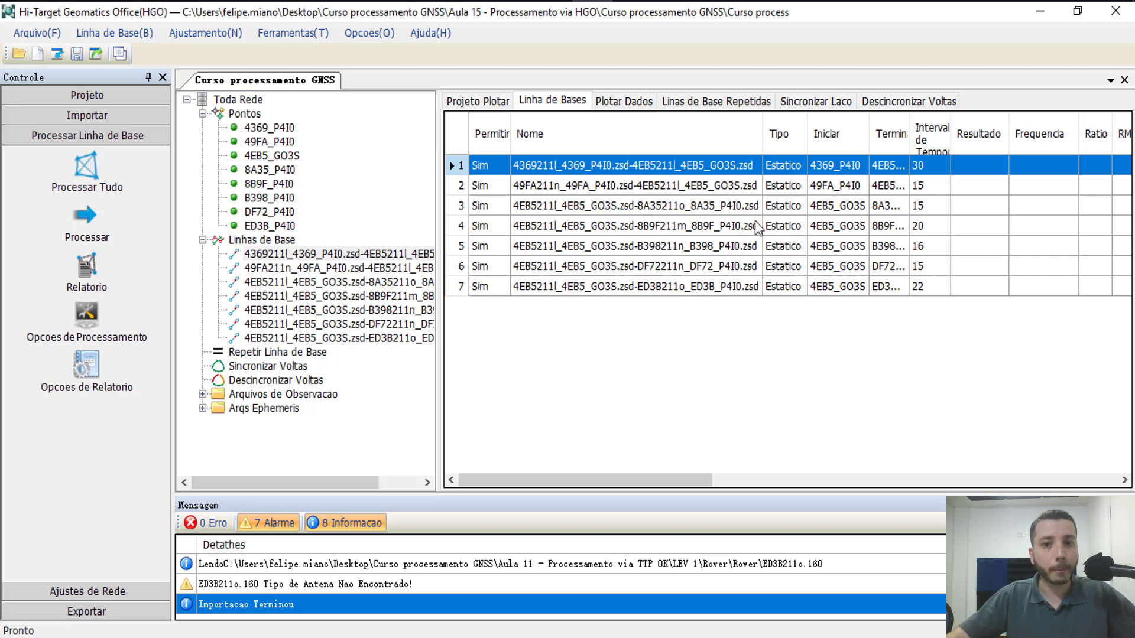
pyautogui.press('ctrl')
pyautogui.press('ctrl')
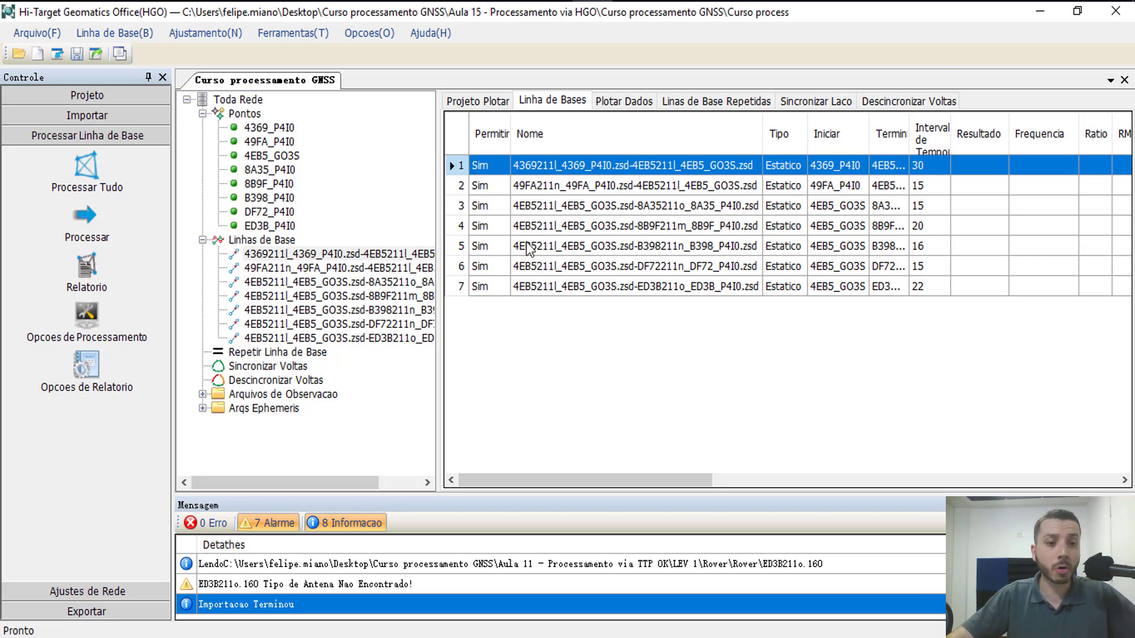
# Invert the baselines of points 4369_P4I0 and 49FA_P4I0 so that both start at base 4EB5_GO3S.
pyautogui.rightClick(306, 256)
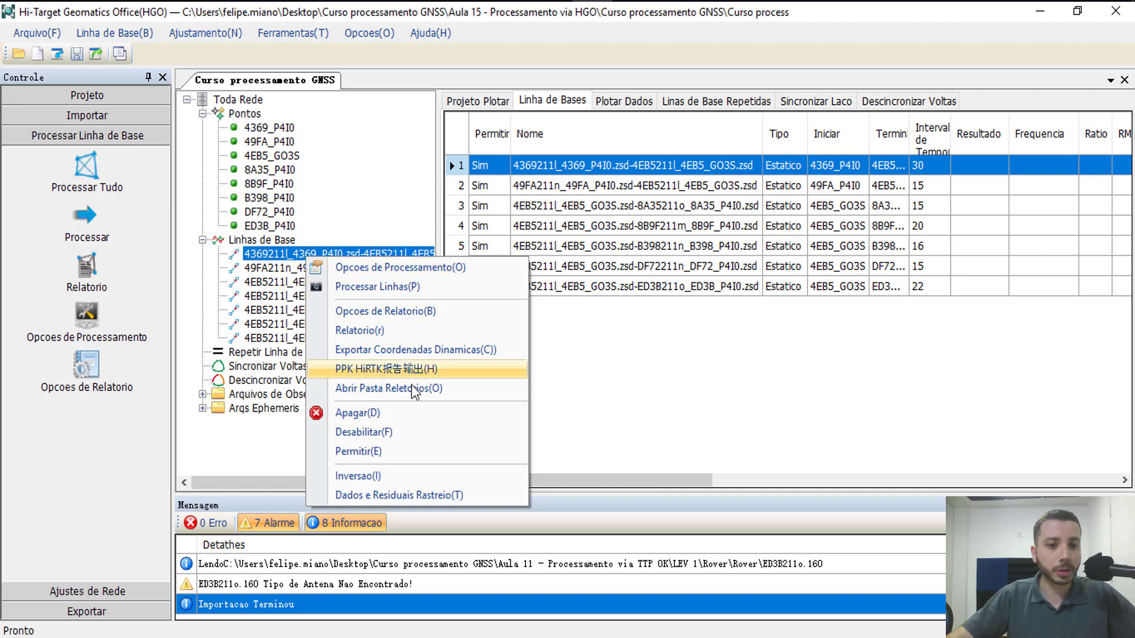
pyautogui.click(380, 474)
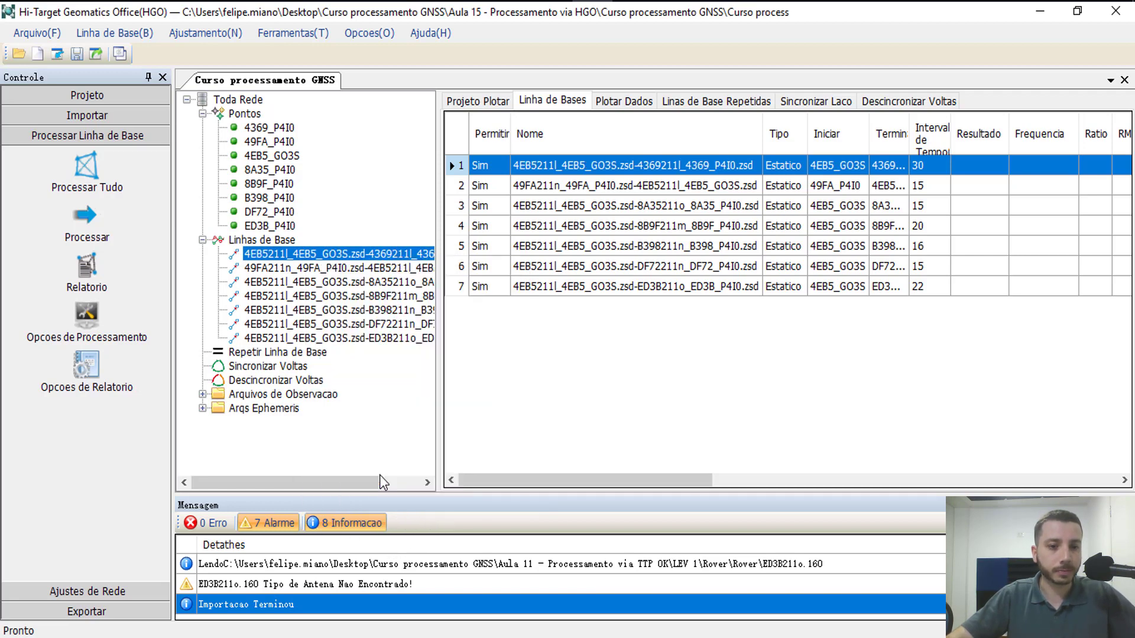
pyautogui.rightClick(354, 270)
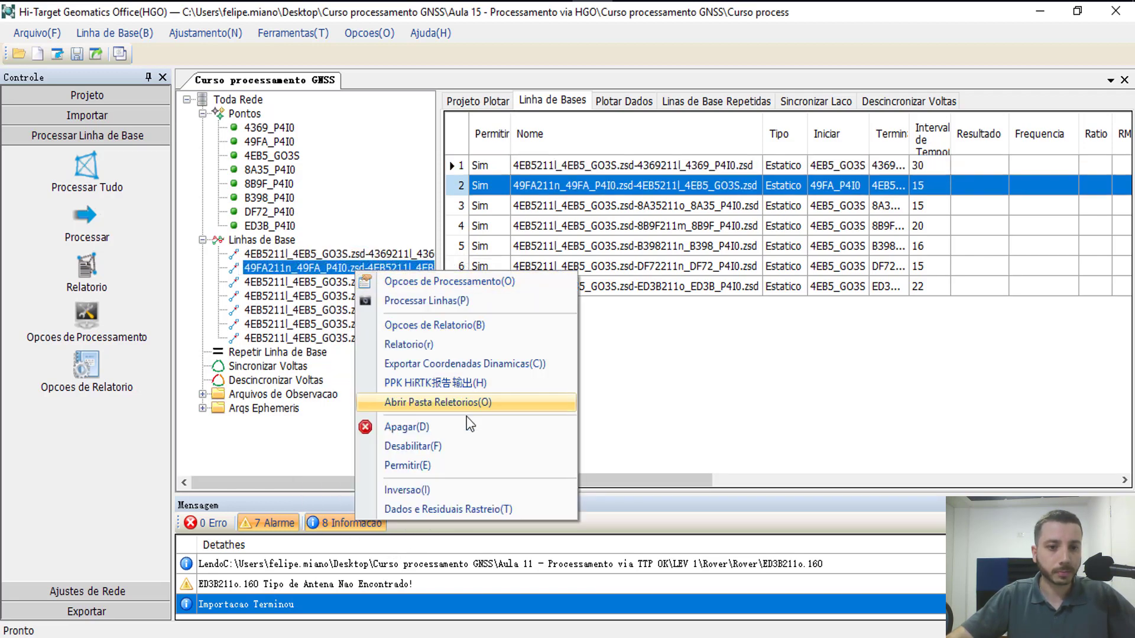
pyautogui.click(467, 490)
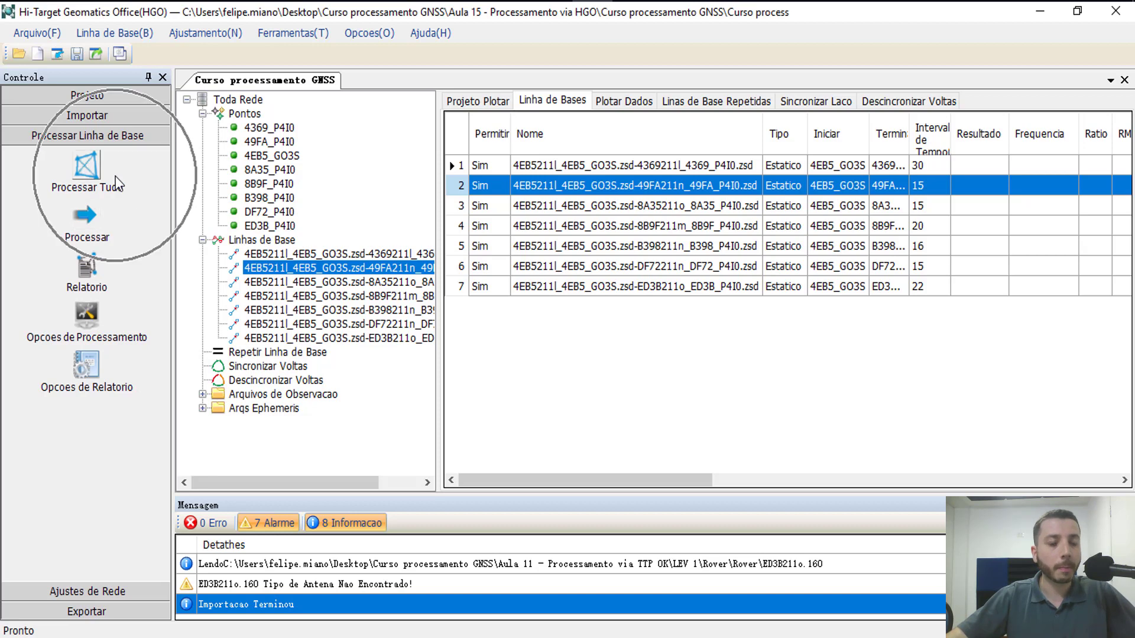
# Process all baselines of the project.
pyautogui.click(88, 175)
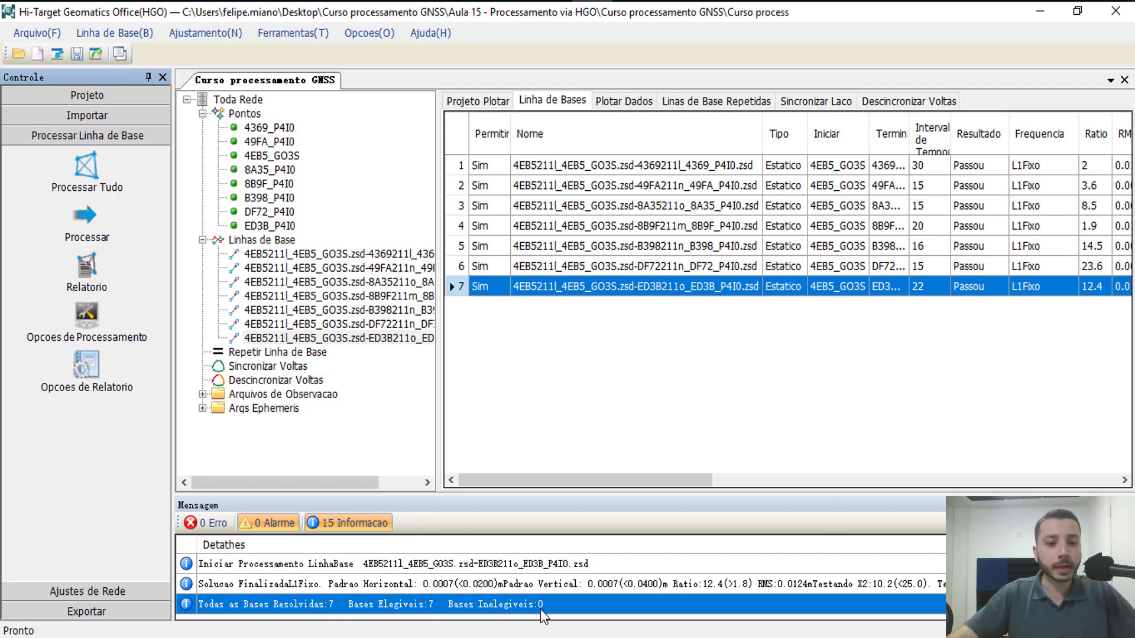
pyautogui.press('ctrl')
pyautogui.press('ctrl')
pyautogui.press('ctrl')
pyautogui.press('ctrl')
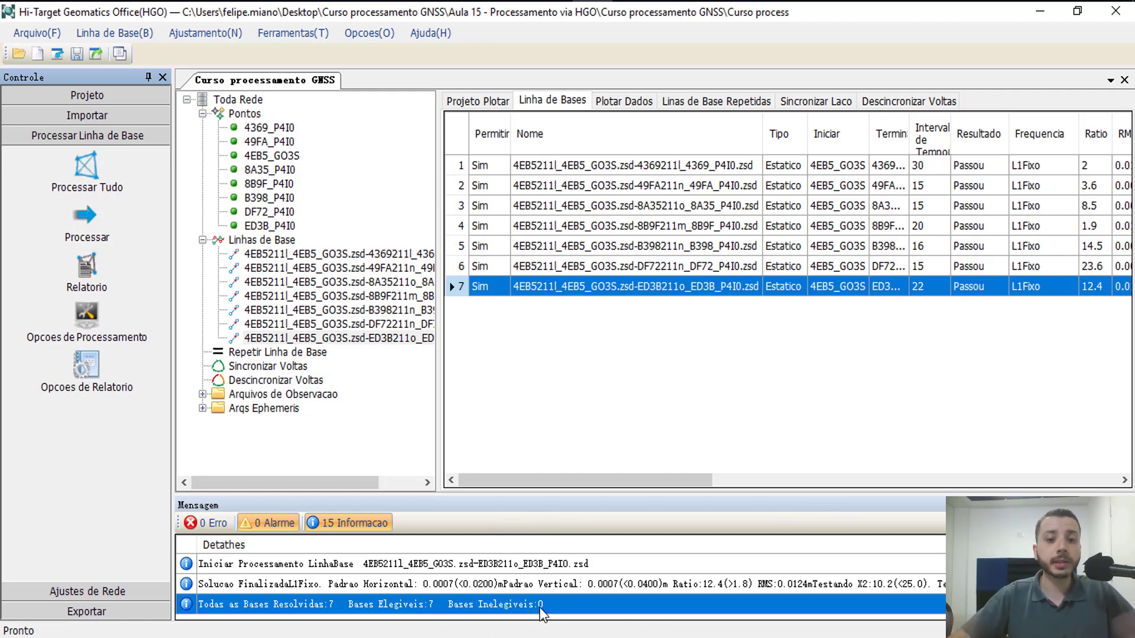
pyautogui.press('ctrl')
pyautogui.press('ctrl')
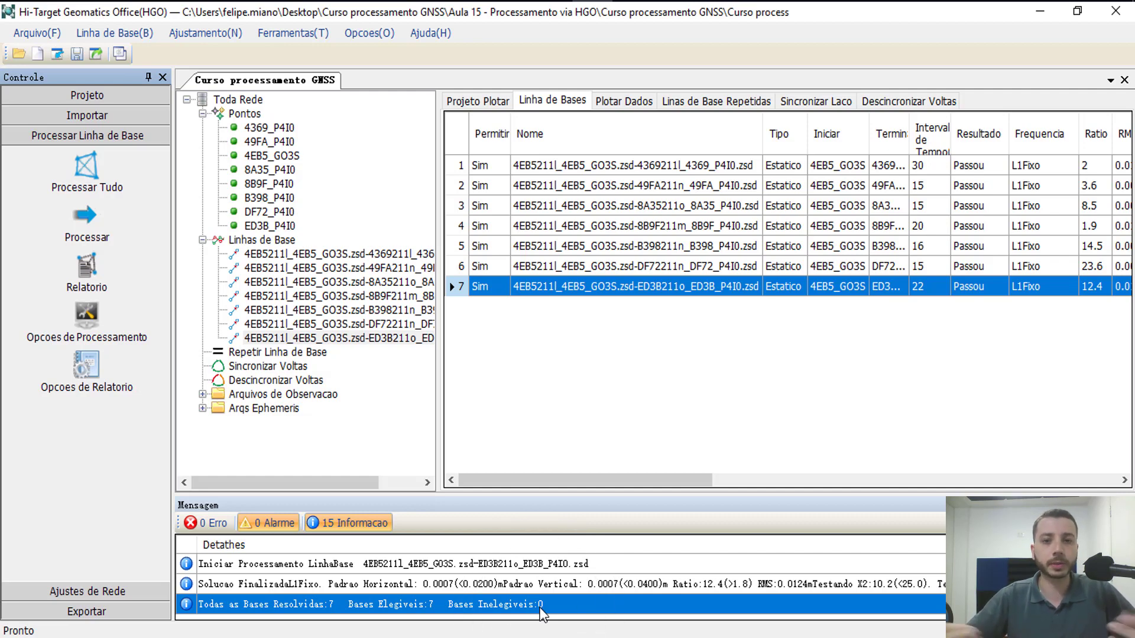
# In the data plot of the 4EB5_GO3S to ED3B_P4I0 baseline, show satellite G01's residuals and exclude its observations before the gap.
pyautogui.click(625, 102)
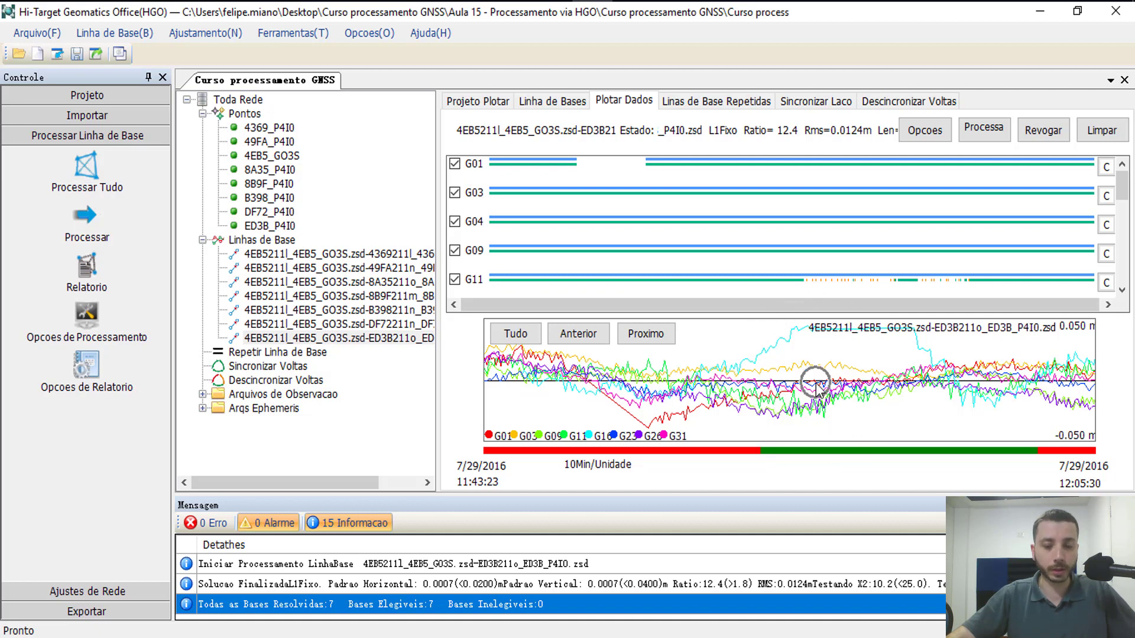
pyautogui.click(650, 336)
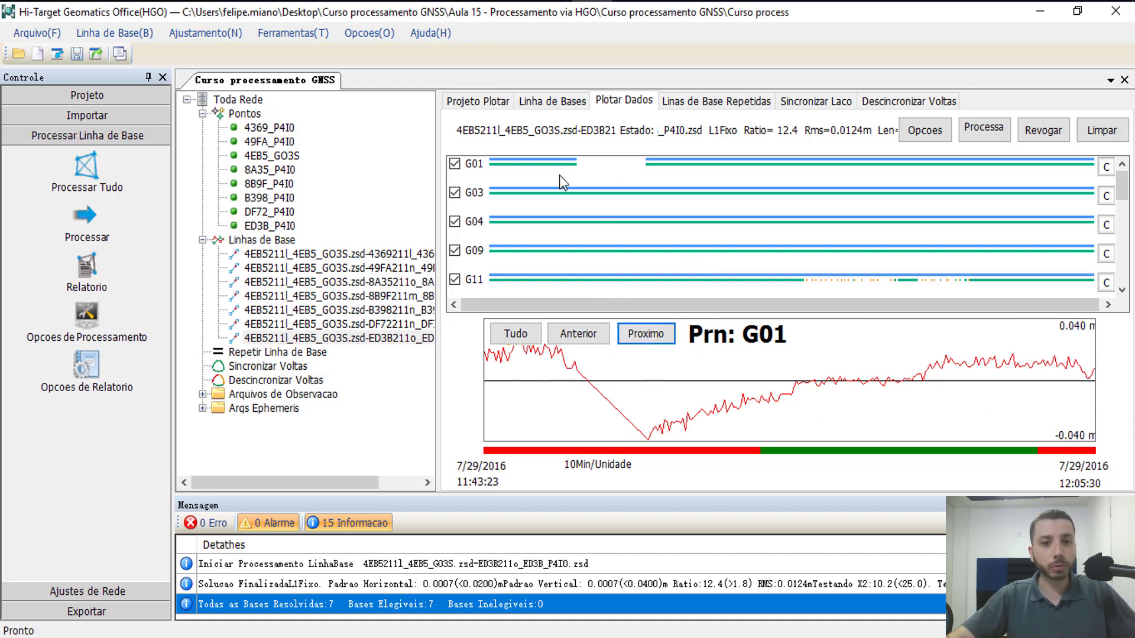
pyautogui.moveTo(590, 157); pyautogui.dragTo(490, 171)
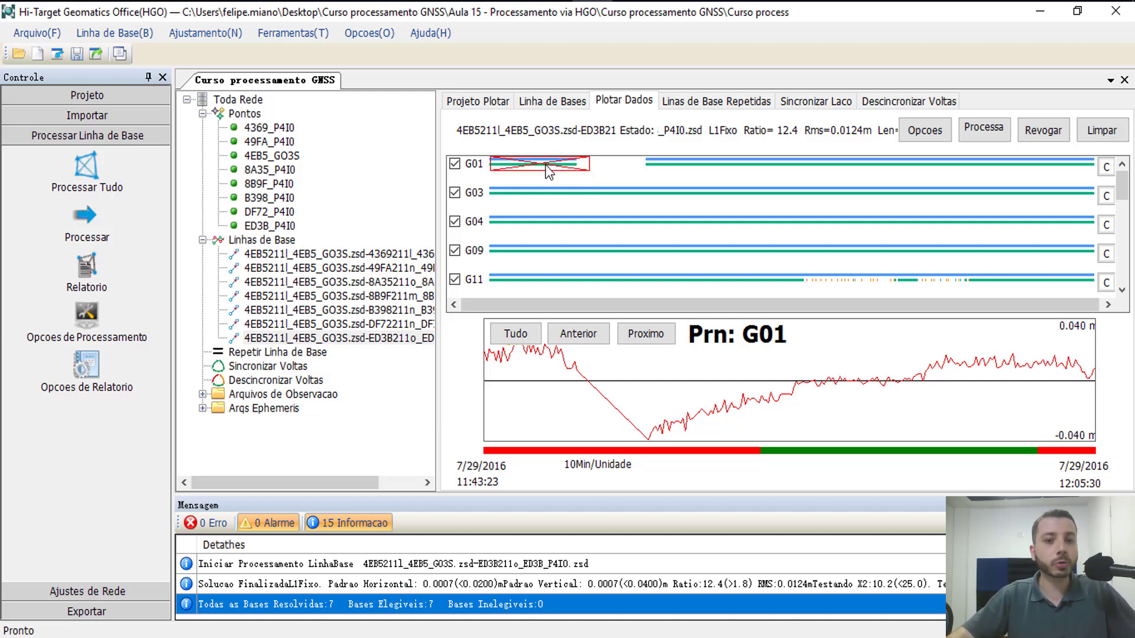
pyautogui.click(997, 136)
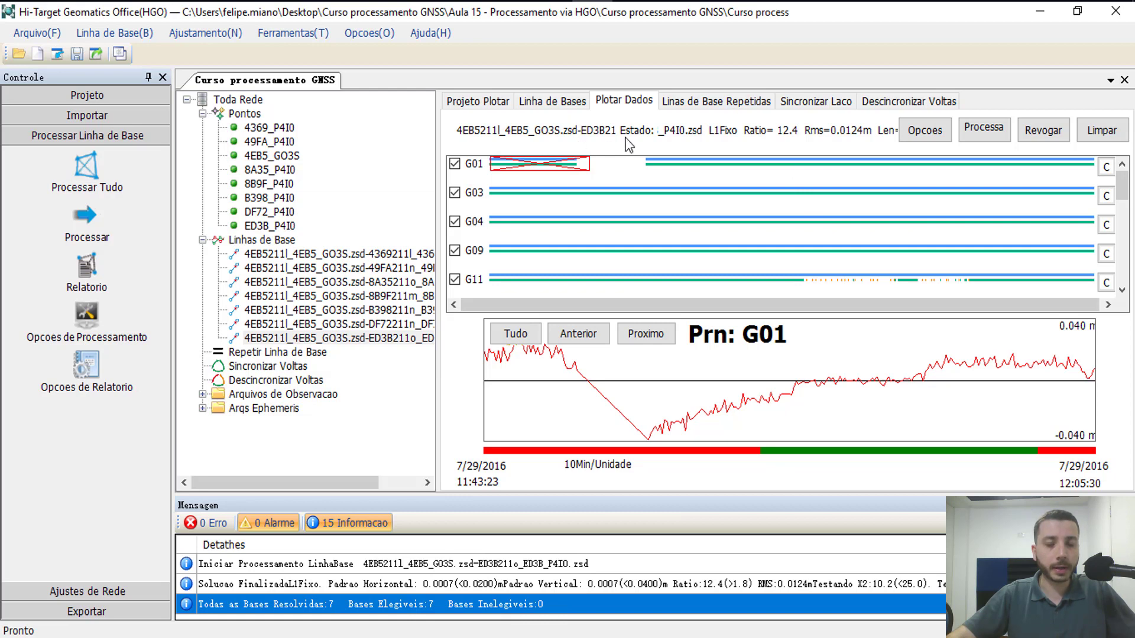
pyautogui.press('ctrl')
pyautogui.press('ctrl')
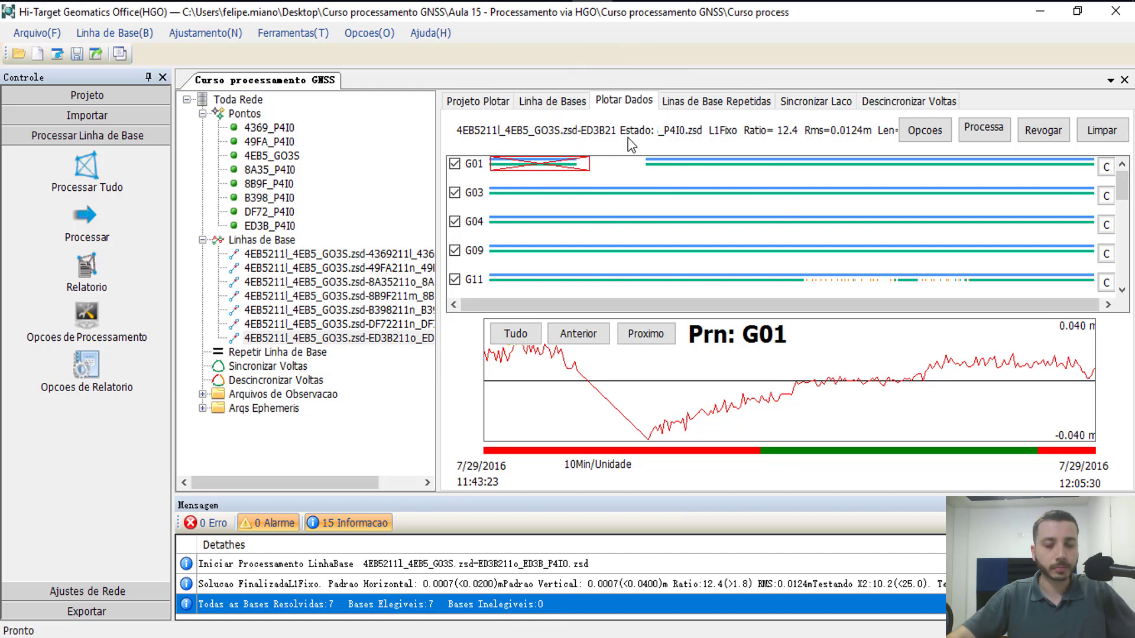
pyautogui.press('ctrl')
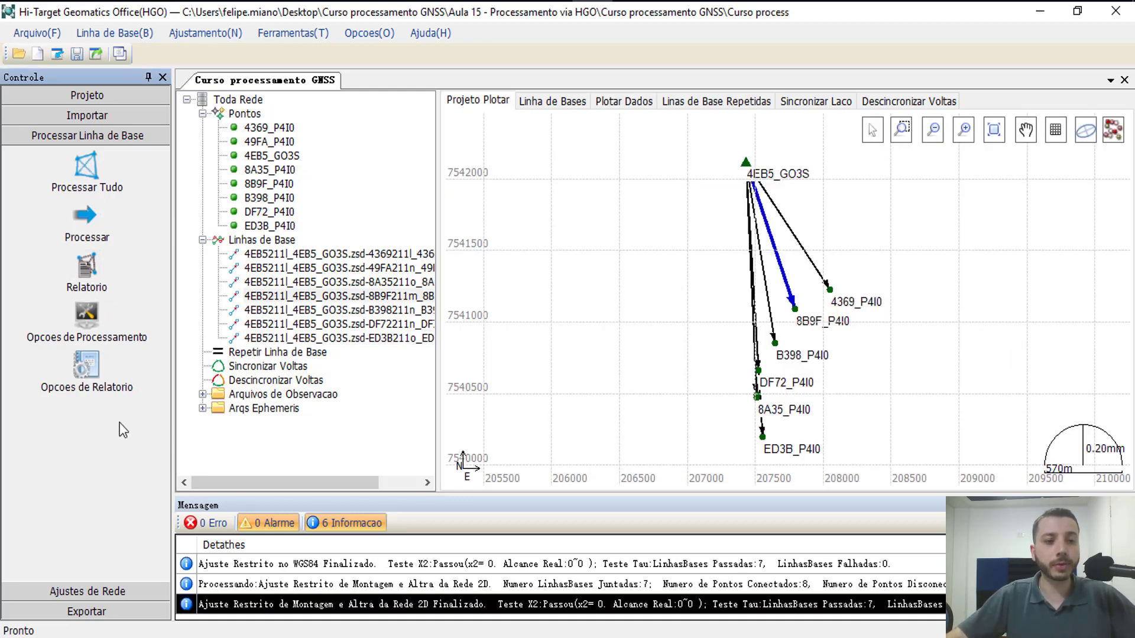
# Set the network adjustment report format to text file (TXT), with all output items included.
pyautogui.click(102, 592)
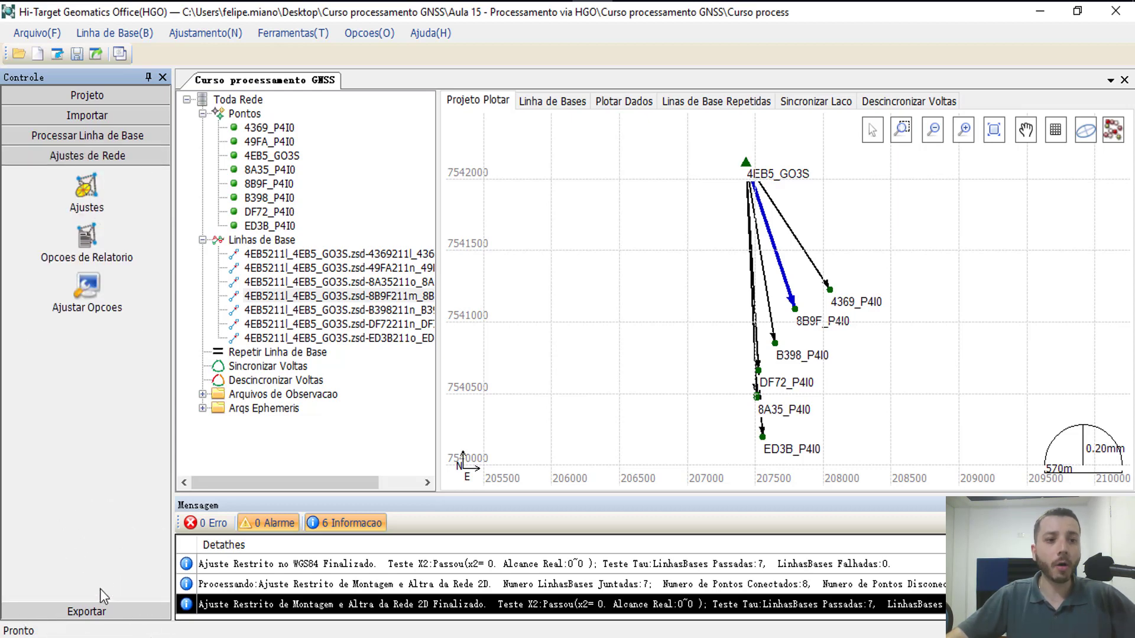
pyautogui.click(96, 250)
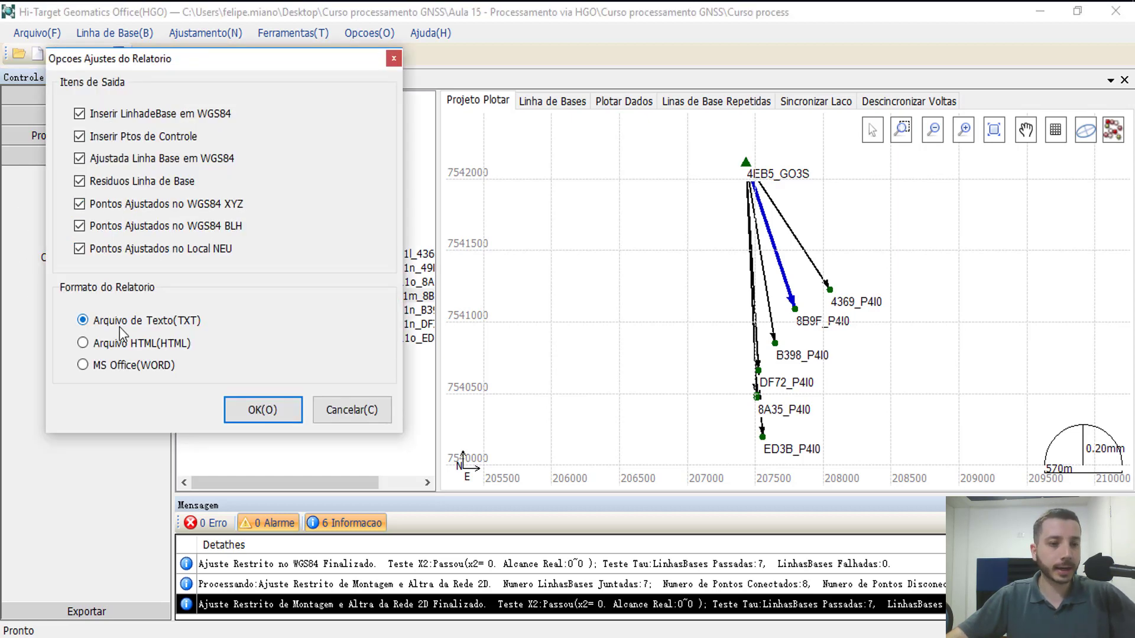
pyautogui.click(120, 329)
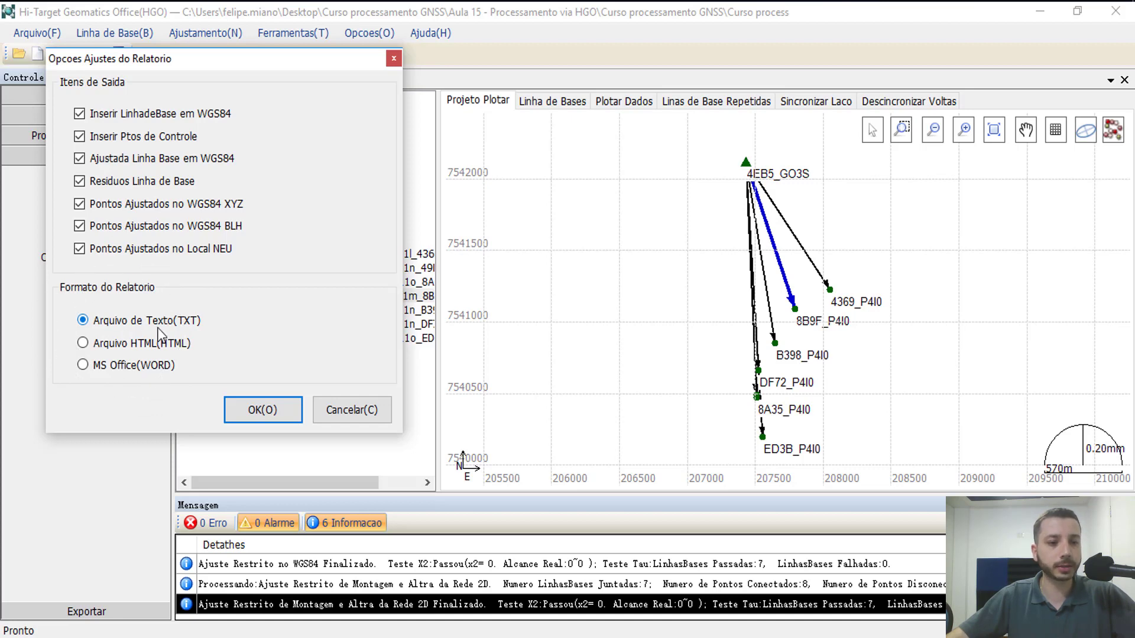
pyautogui.click(258, 414)
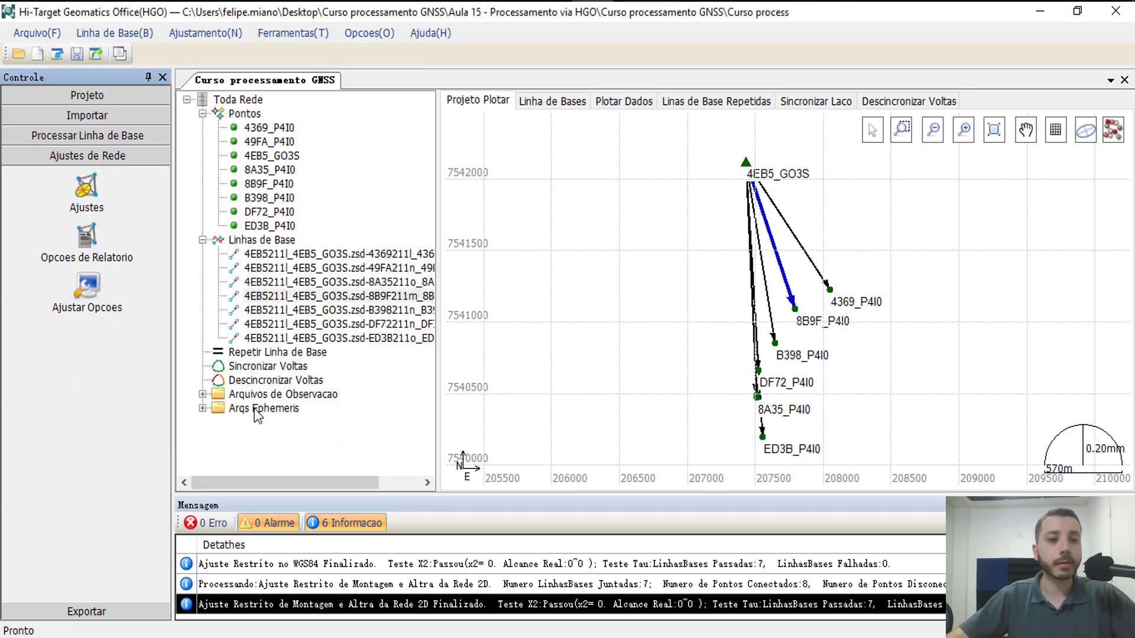
# Run the automatic network adjustment with the 3D constrained option on the target datum (Datum Alvo), accepting the control point warning.
pyautogui.click(104, 208)
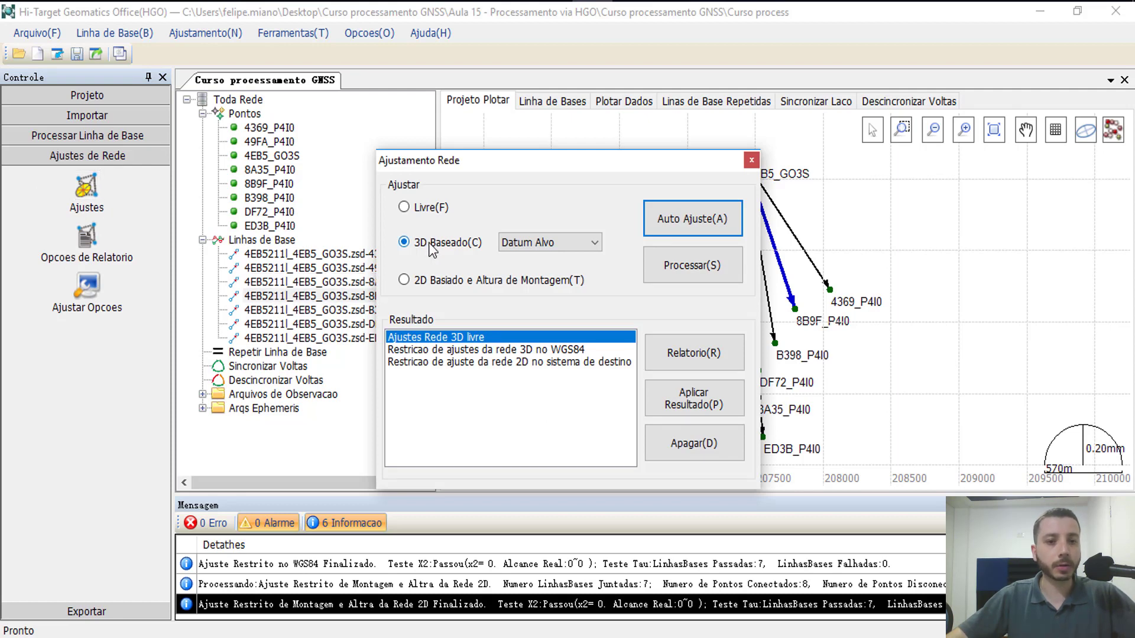
pyautogui.click(544, 243)
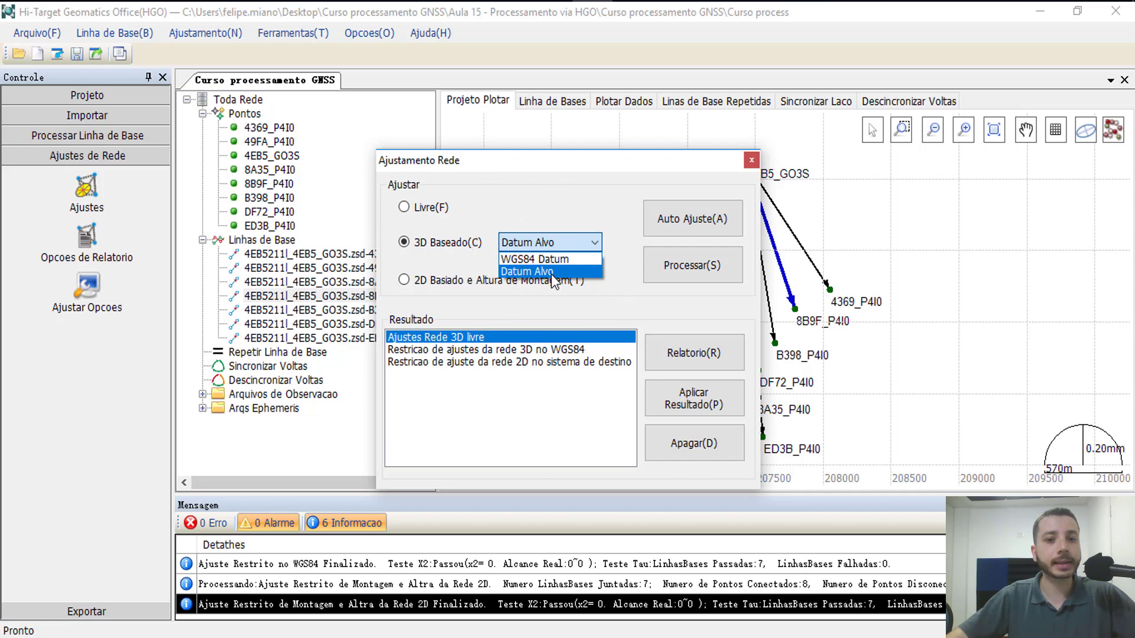
pyautogui.click(553, 273)
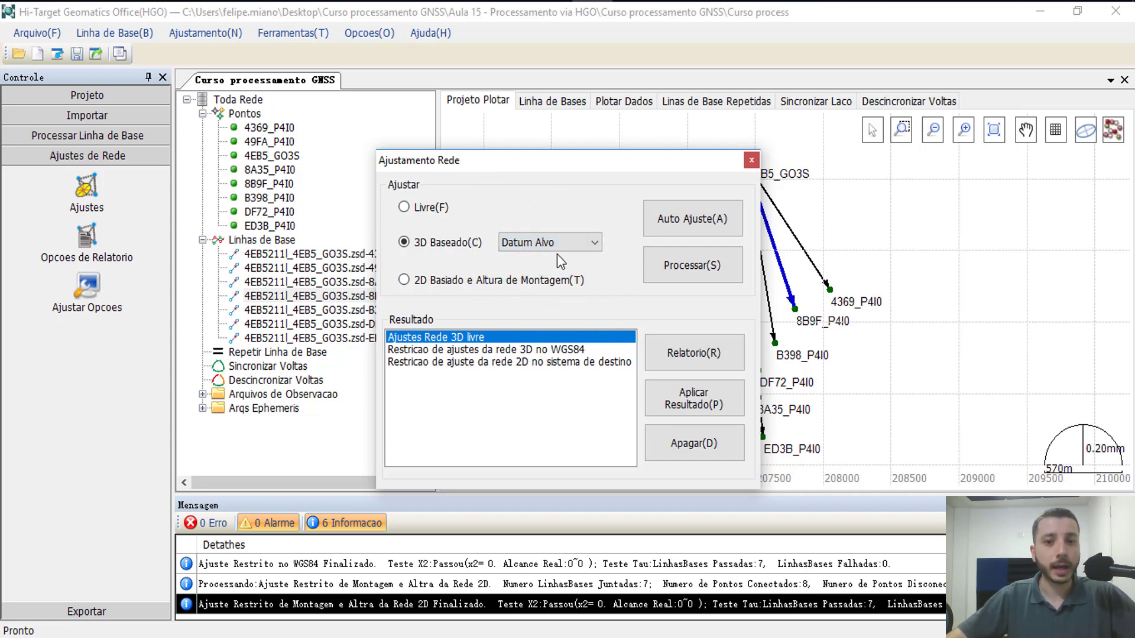
pyautogui.click(692, 227)
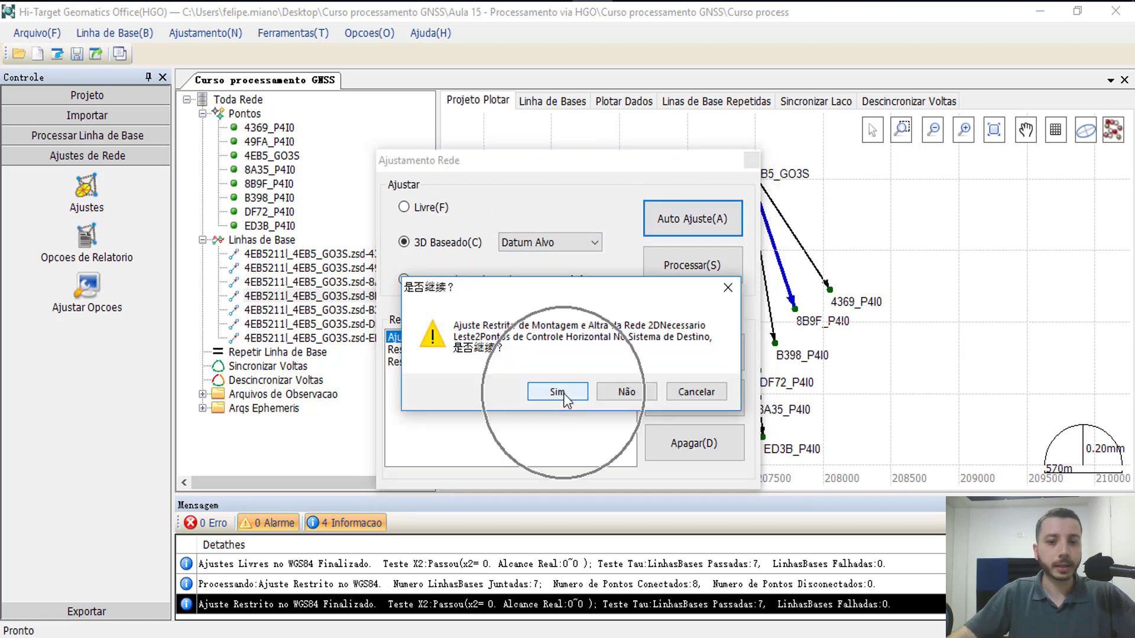
pyautogui.click(562, 395)
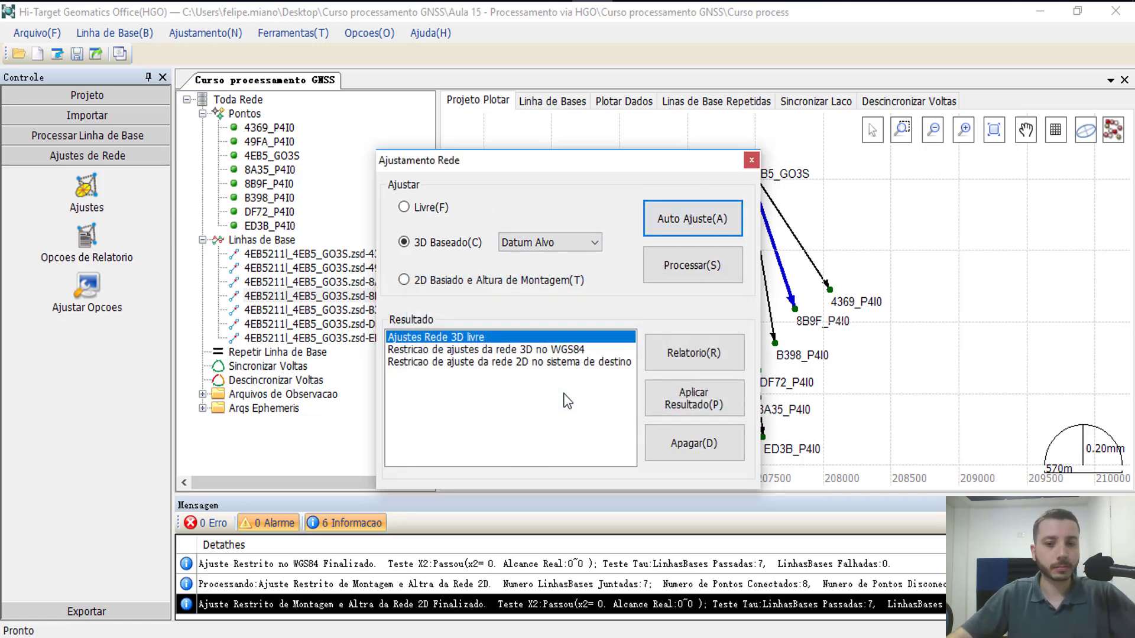
pyautogui.click(752, 161)
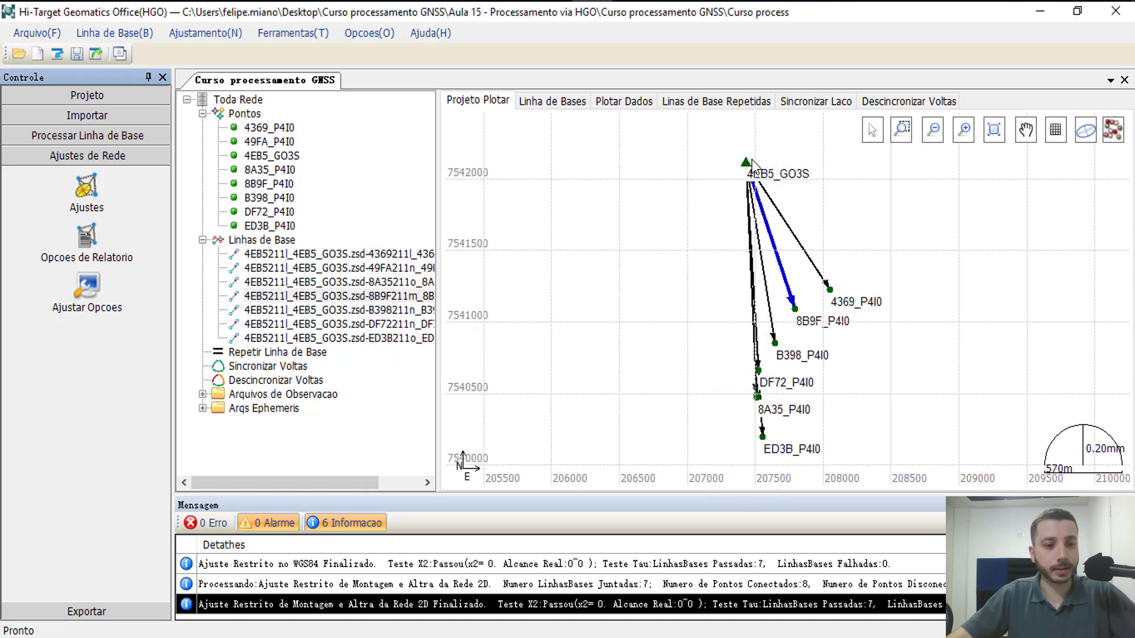
# Export the points text file (*.TXT), using the 2D constrained adjustment result in the target system as the coordinate source.
pyautogui.click(89, 614)
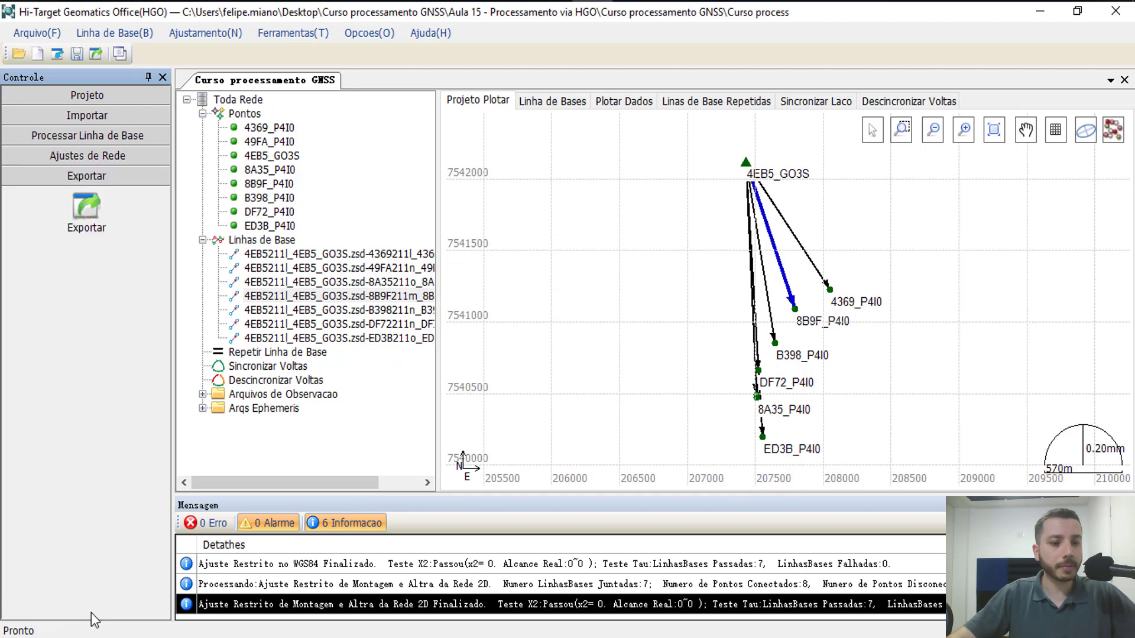
pyautogui.click(79, 217)
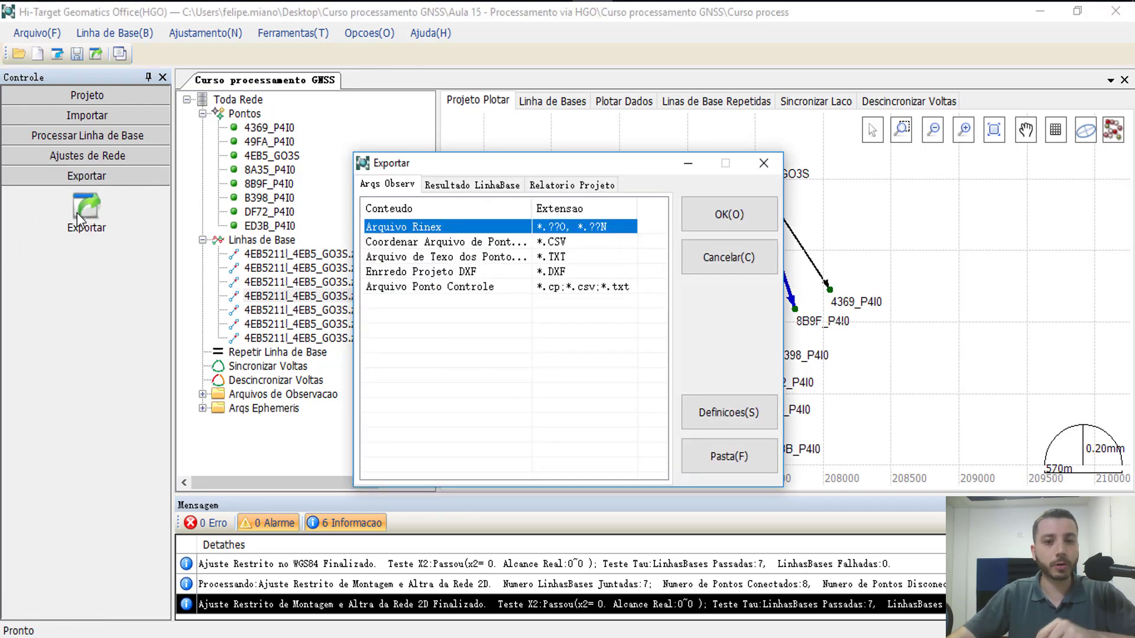
pyautogui.click(489, 259)
pyautogui.click(739, 216)
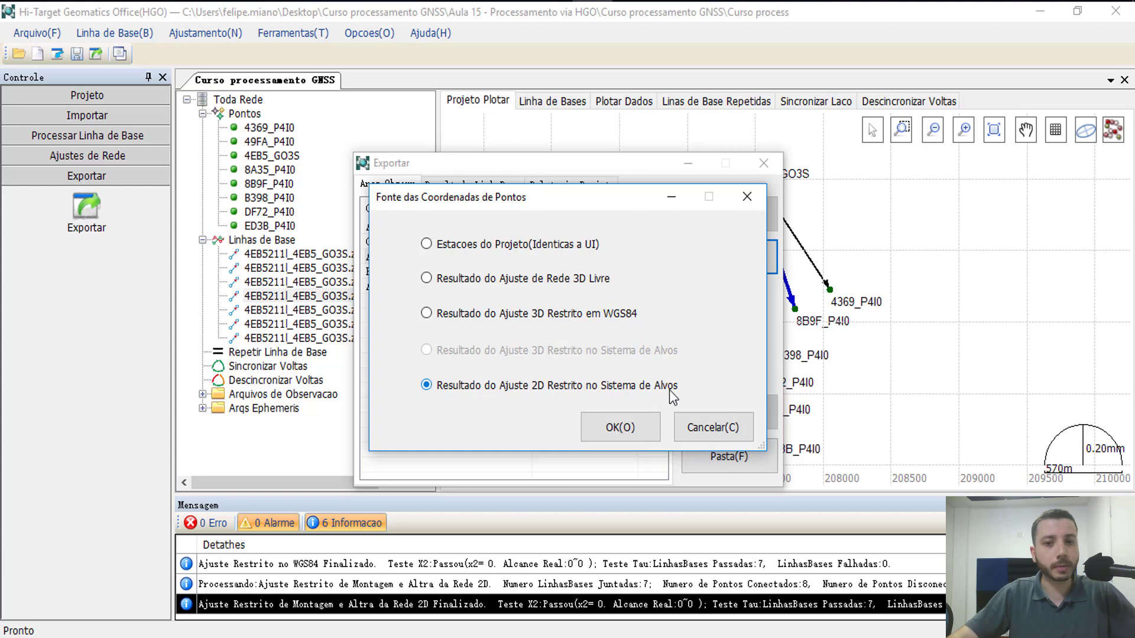
pyautogui.click(619, 427)
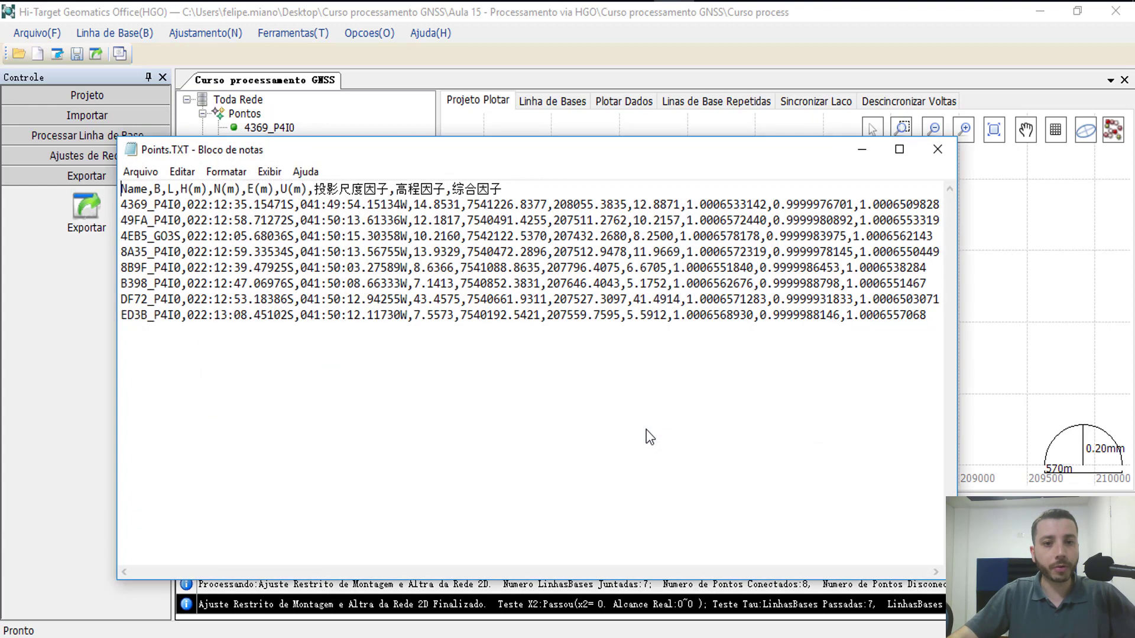
# Examine the geodetic and projected coordinates in the exported Points.TXT, then close the file.
pyautogui.moveTo(175, 218); pyautogui.dragTo(341, 220)
pyautogui.click(469, 264)
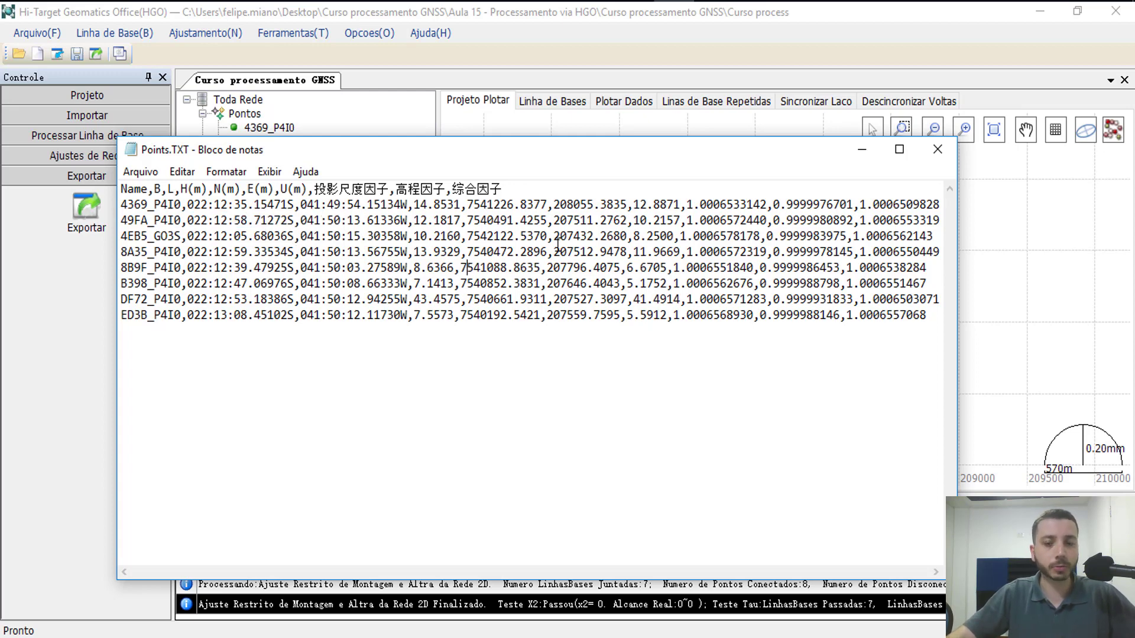
pyautogui.moveTo(580, 237); pyautogui.dragTo(759, 220)
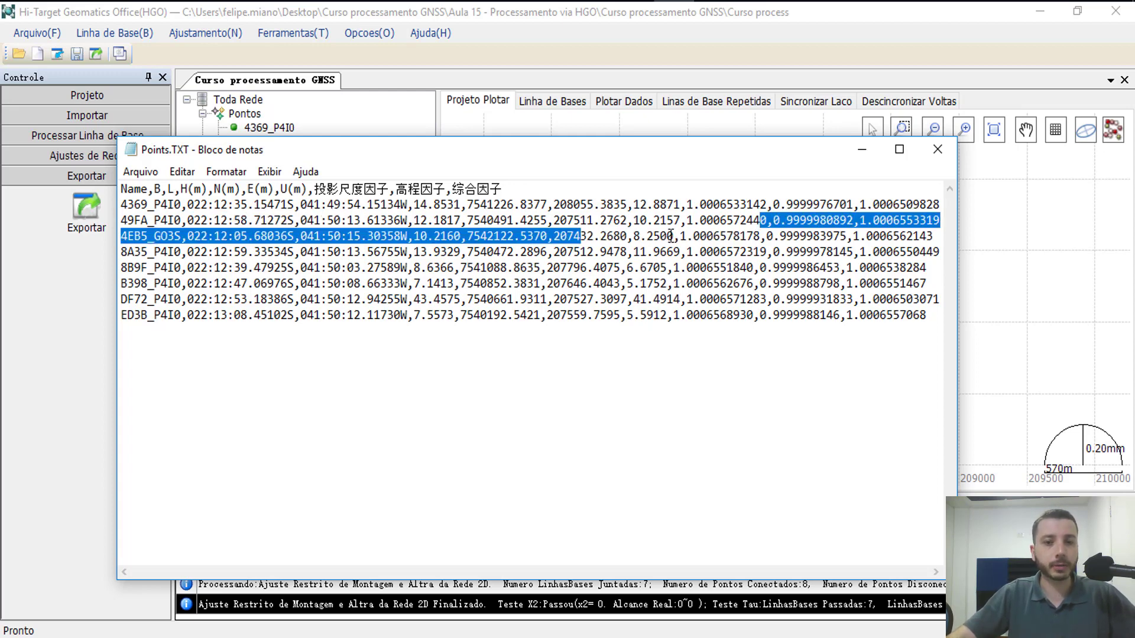
pyautogui.moveTo(211, 205); pyautogui.dragTo(621, 195)
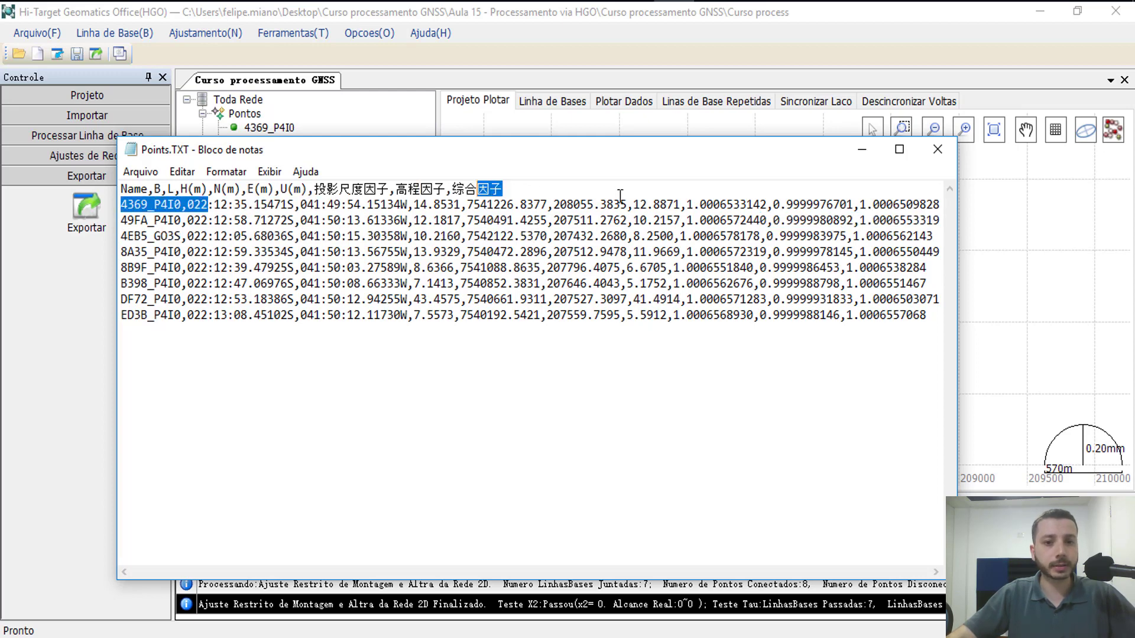
pyautogui.moveTo(547, 205); pyautogui.dragTo(715, 205)
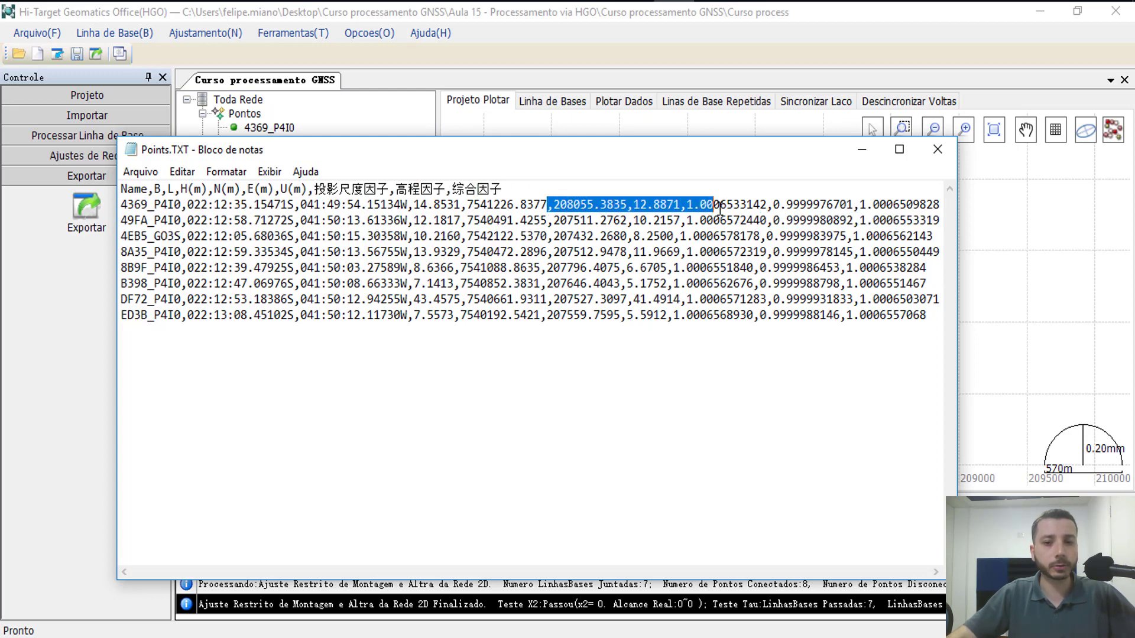
pyautogui.click(945, 151)
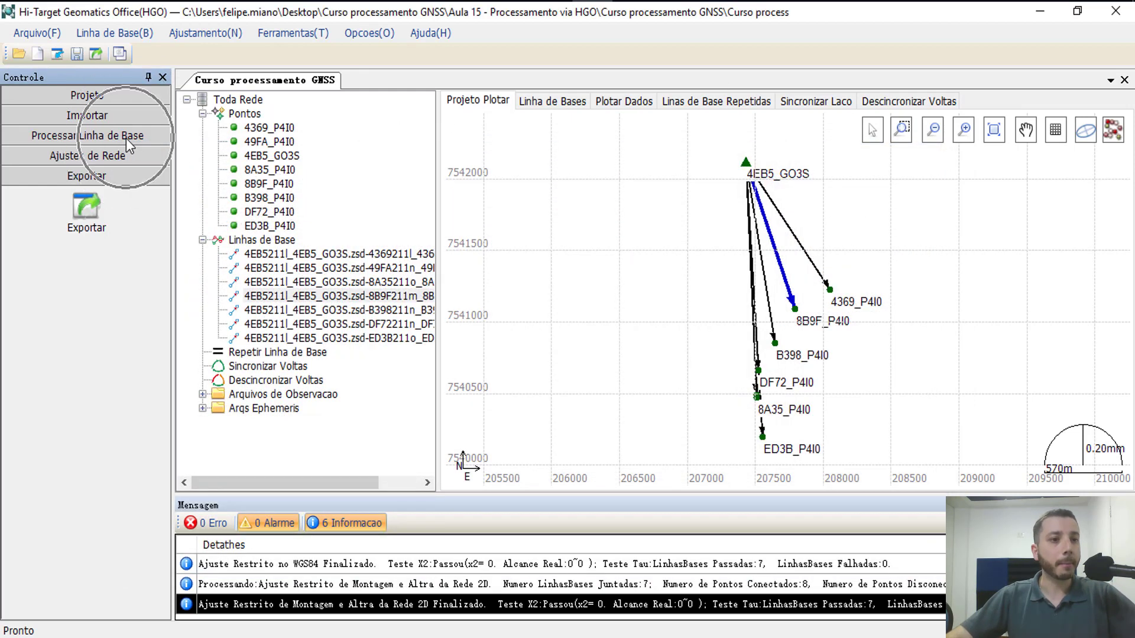
# Generate the processing reports for all seven baselines and close the report files that open.
pyautogui.click(126, 139)
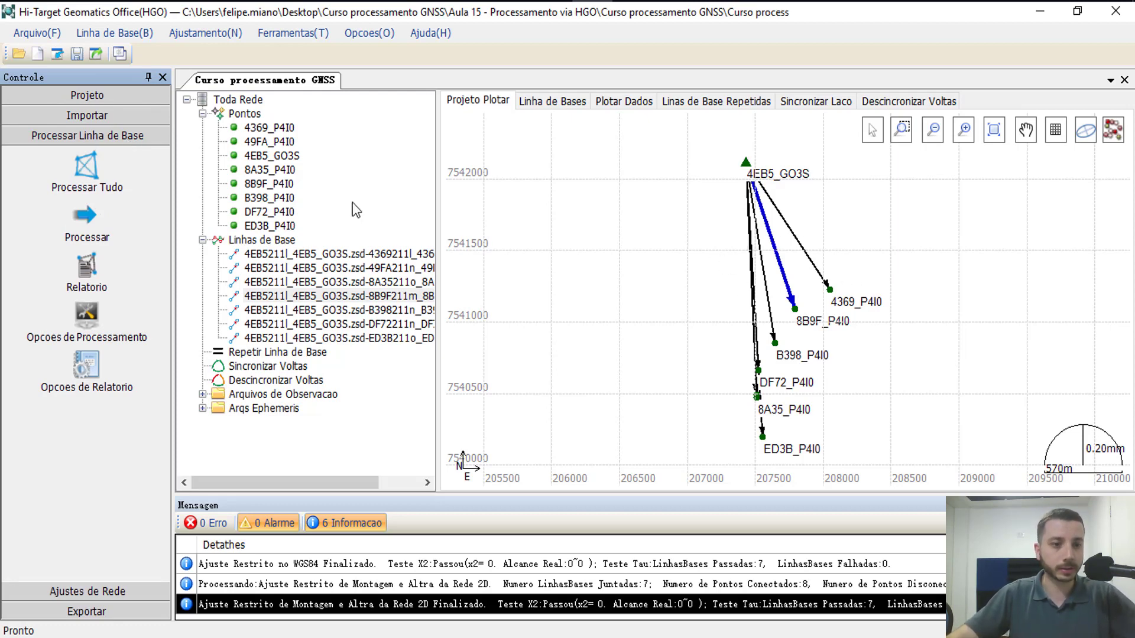
pyautogui.click(262, 241)
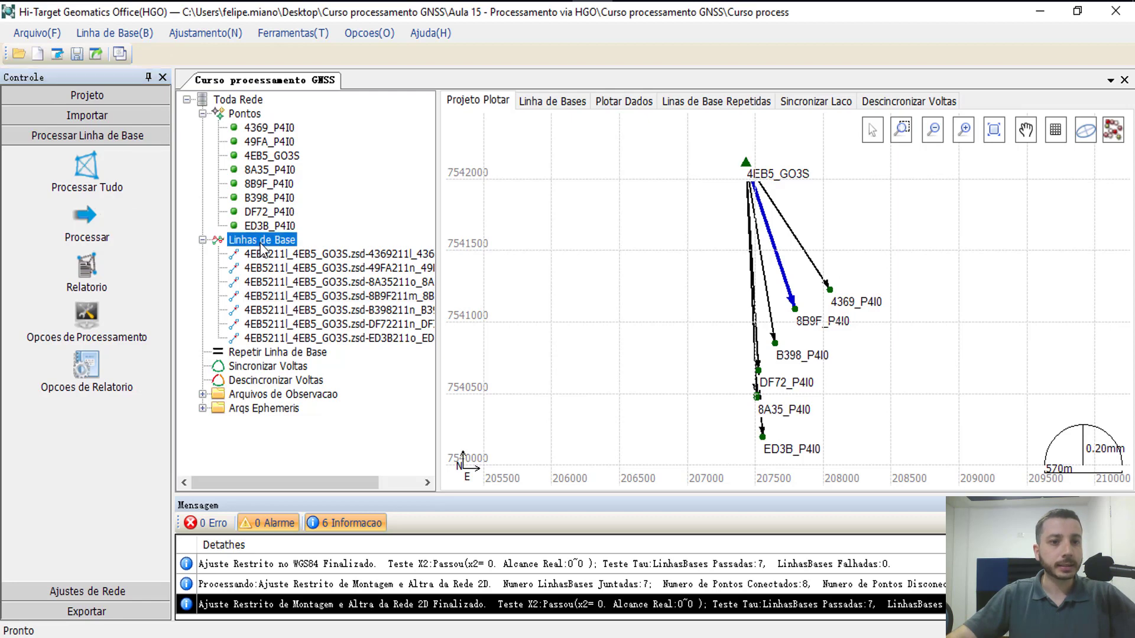
pyautogui.click(802, 169)
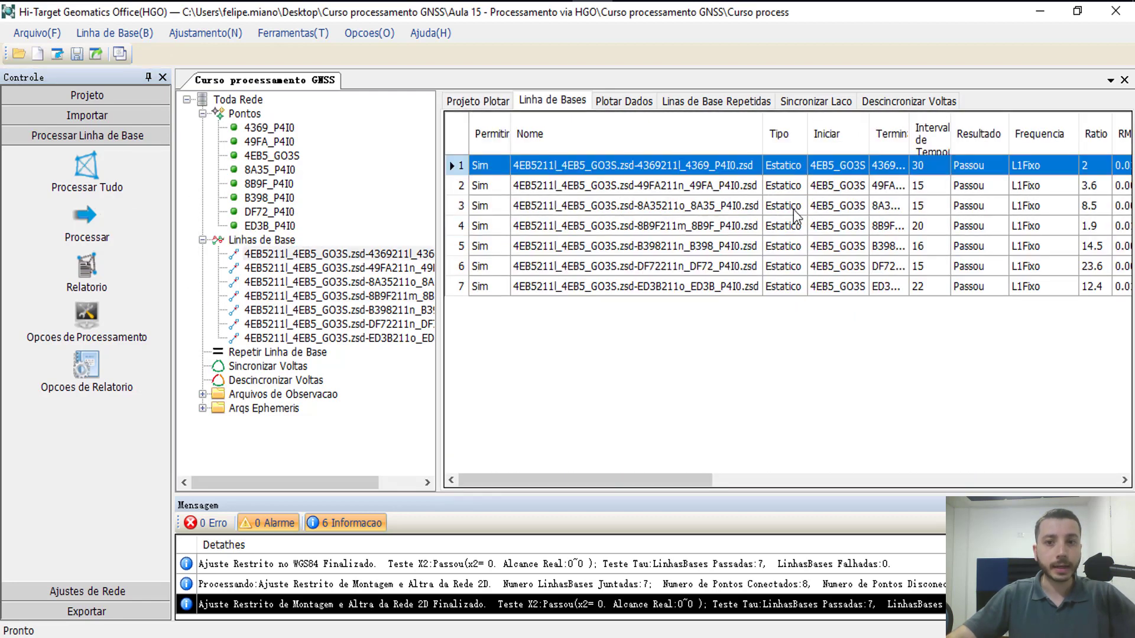
pyautogui.keyDown('shift'); pyautogui.click(786, 290); pyautogui.keyUp('shift')
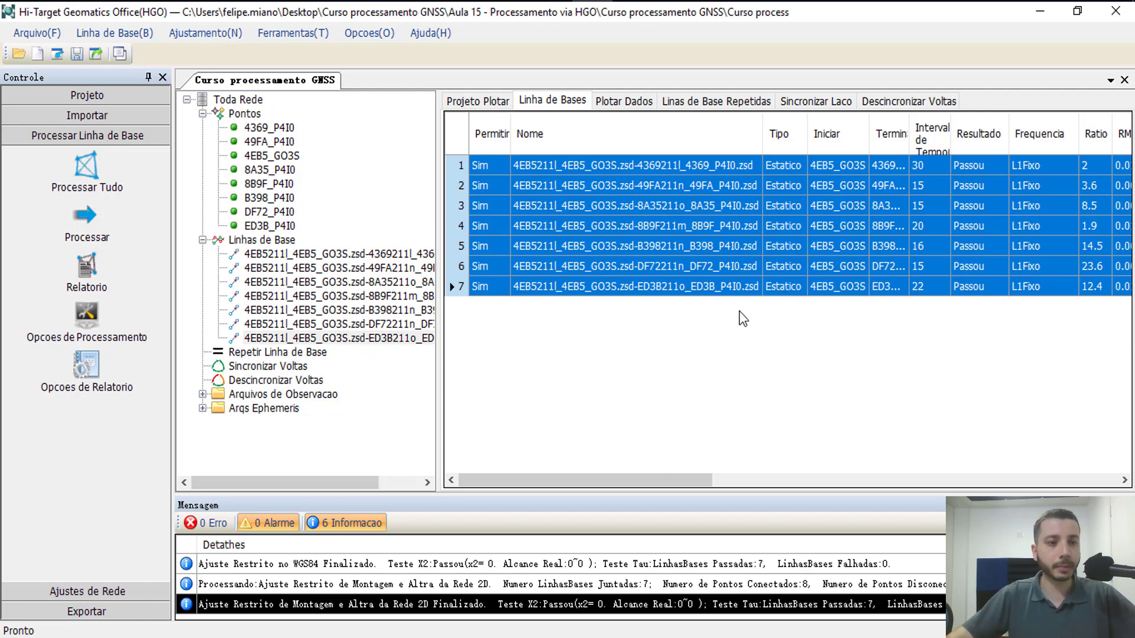
pyautogui.click(97, 275)
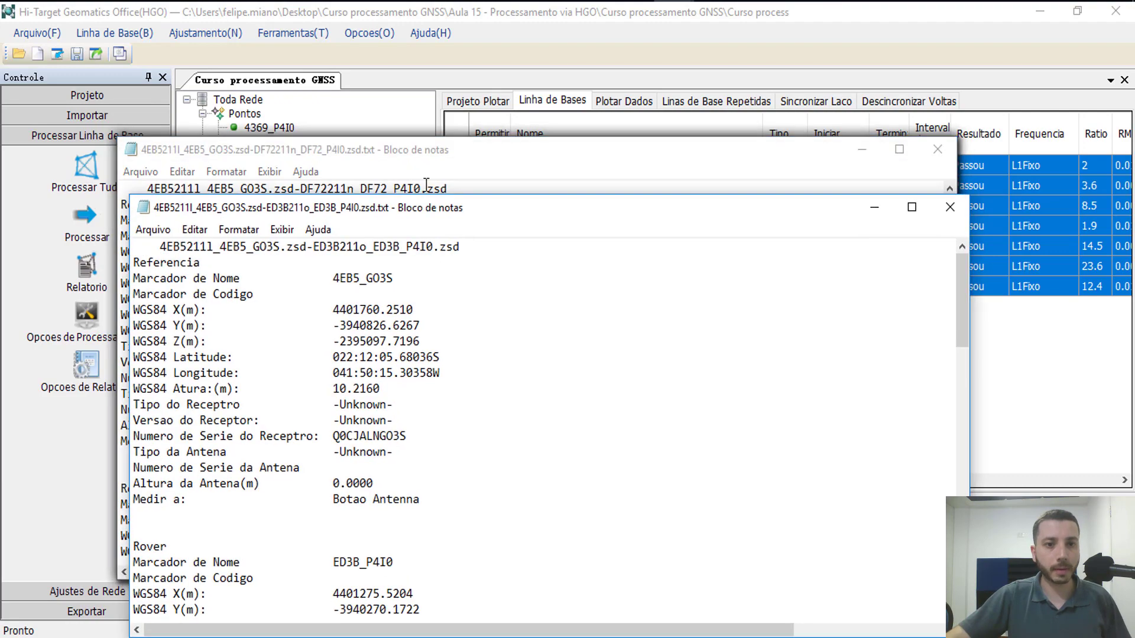
pyautogui.click(937, 149)
pyautogui.click(995, 182)
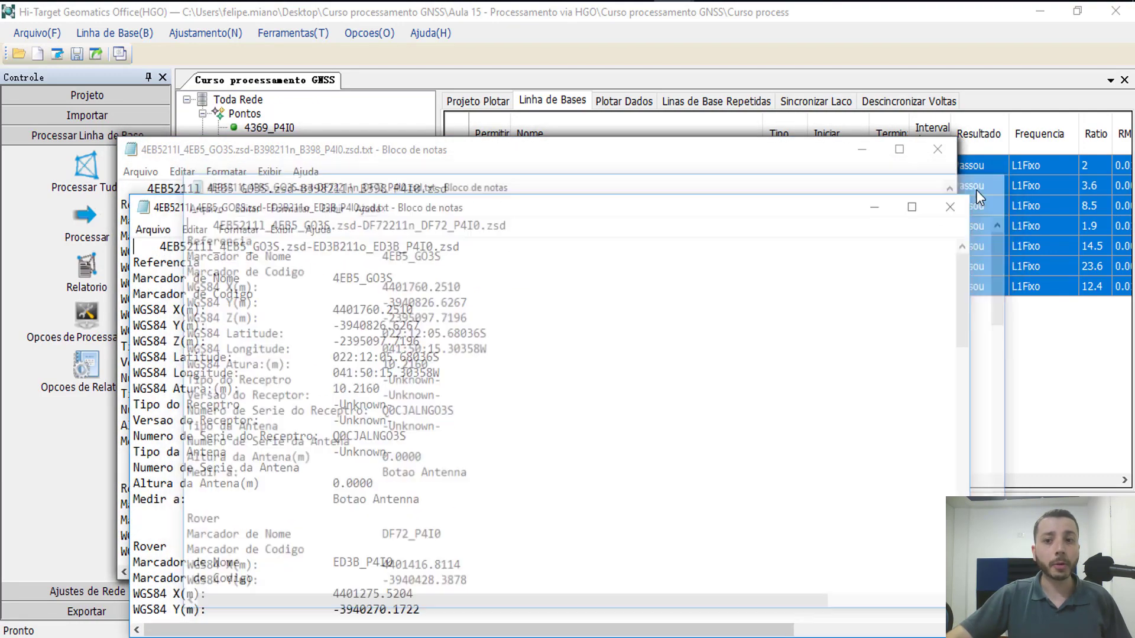
pyautogui.click(952, 201)
pyautogui.click(938, 151)
pyautogui.click(938, 149)
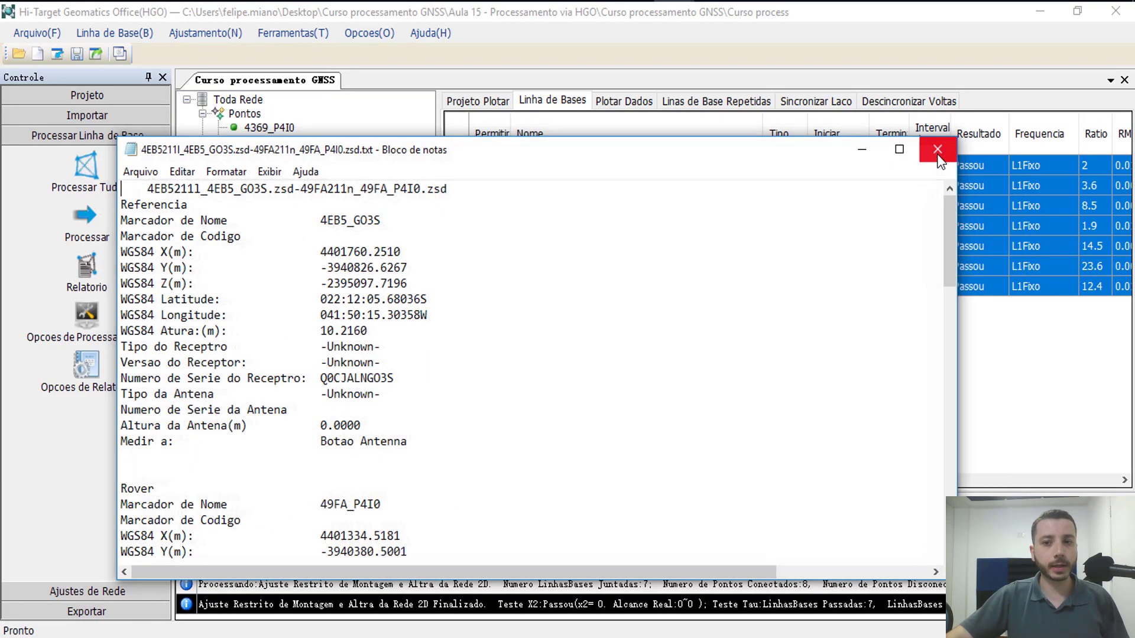
pyautogui.click(938, 150)
pyautogui.click(937, 153)
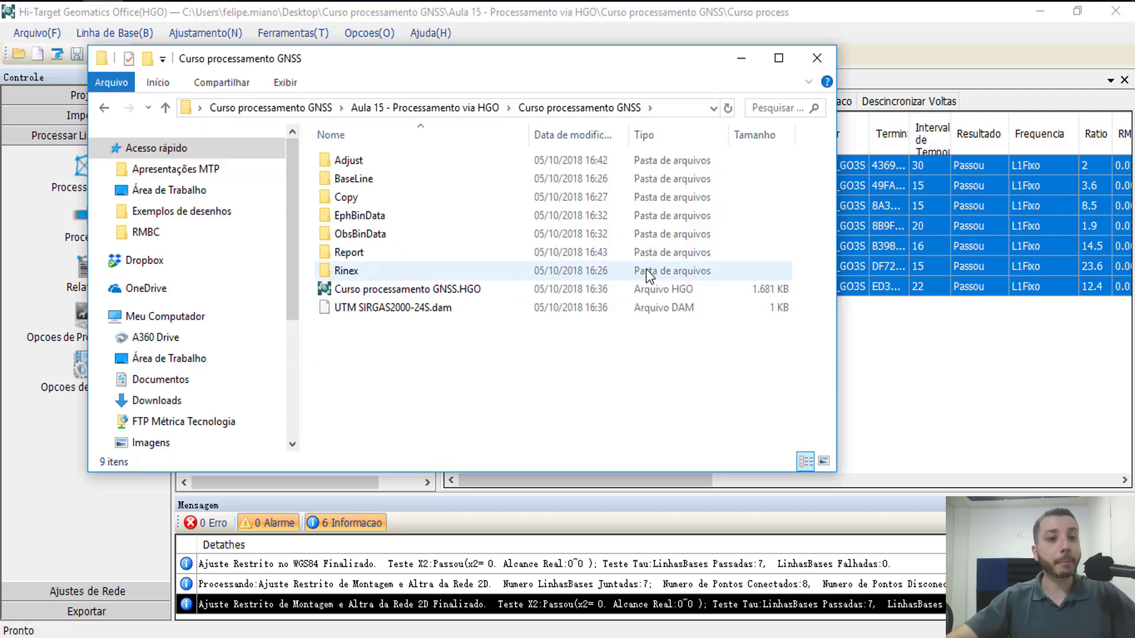
# In File Explorer, open the project's Report folder and its static subfolder to locate the baseline report files.
pyautogui.press('ctrl')
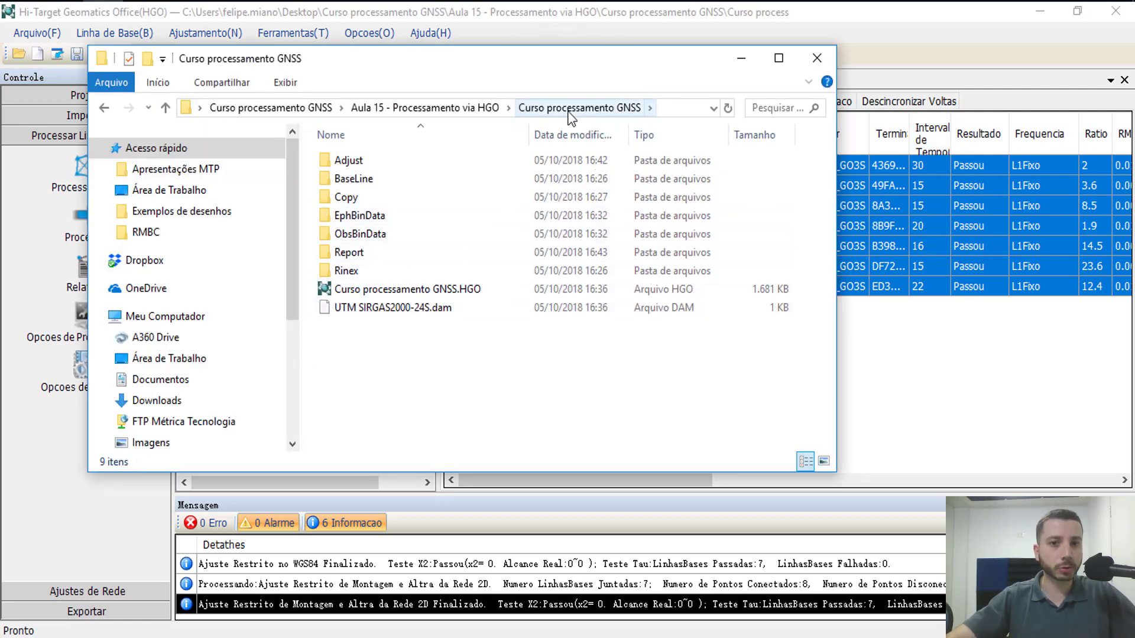
pyautogui.press('ctrl')
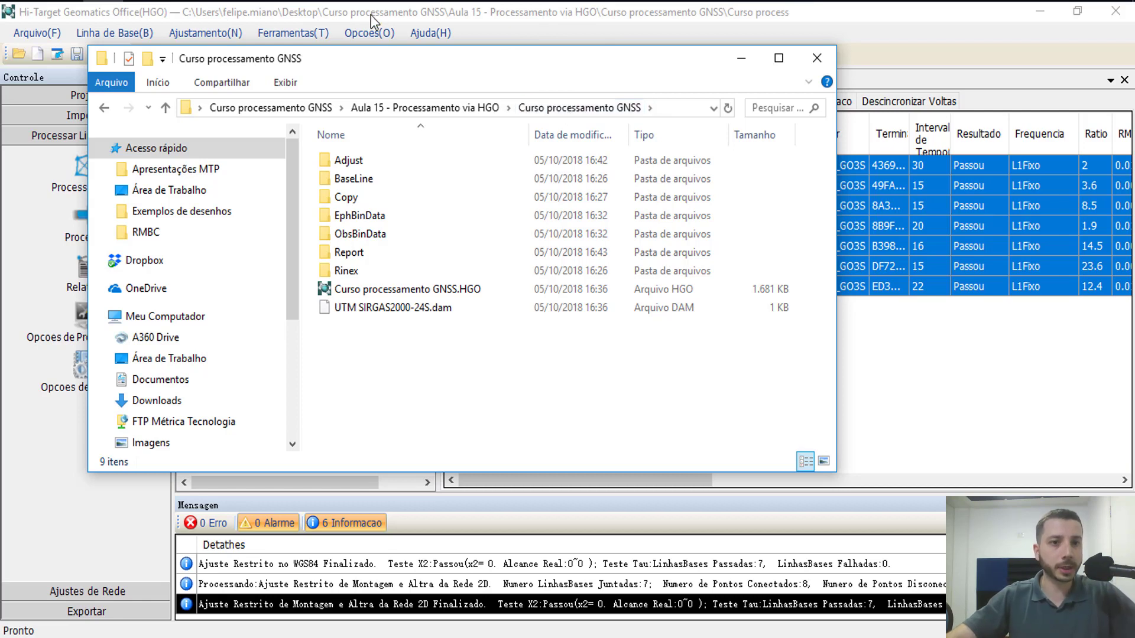
pyautogui.press('ctrl')
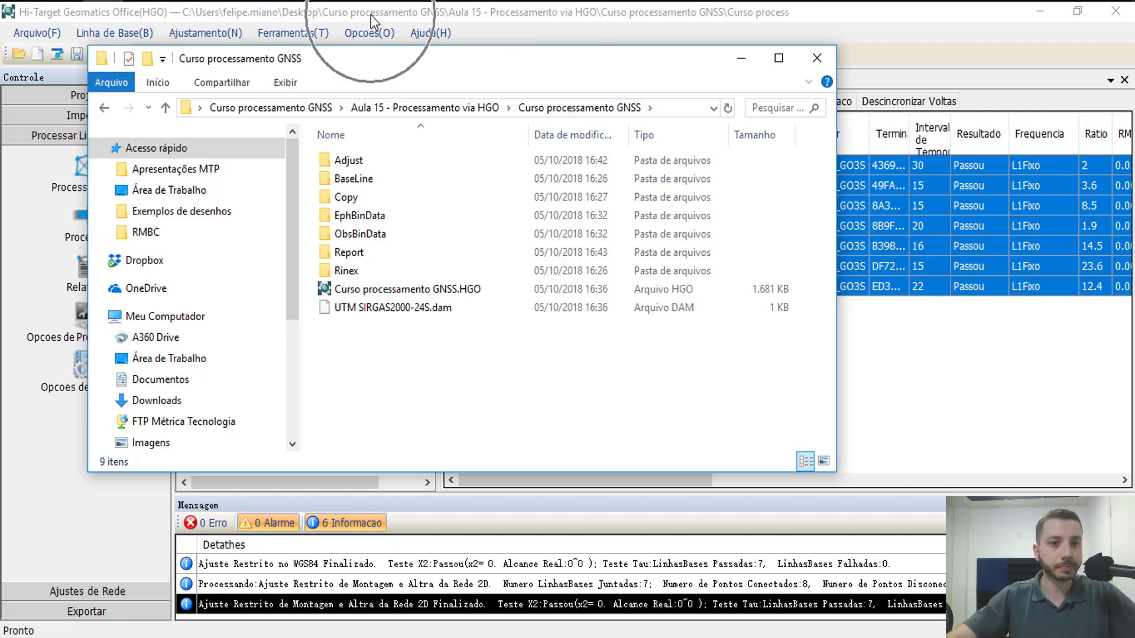
pyautogui.press('ctrl')
pyautogui.press('ctrl')
pyautogui.doubleClick(349, 253)
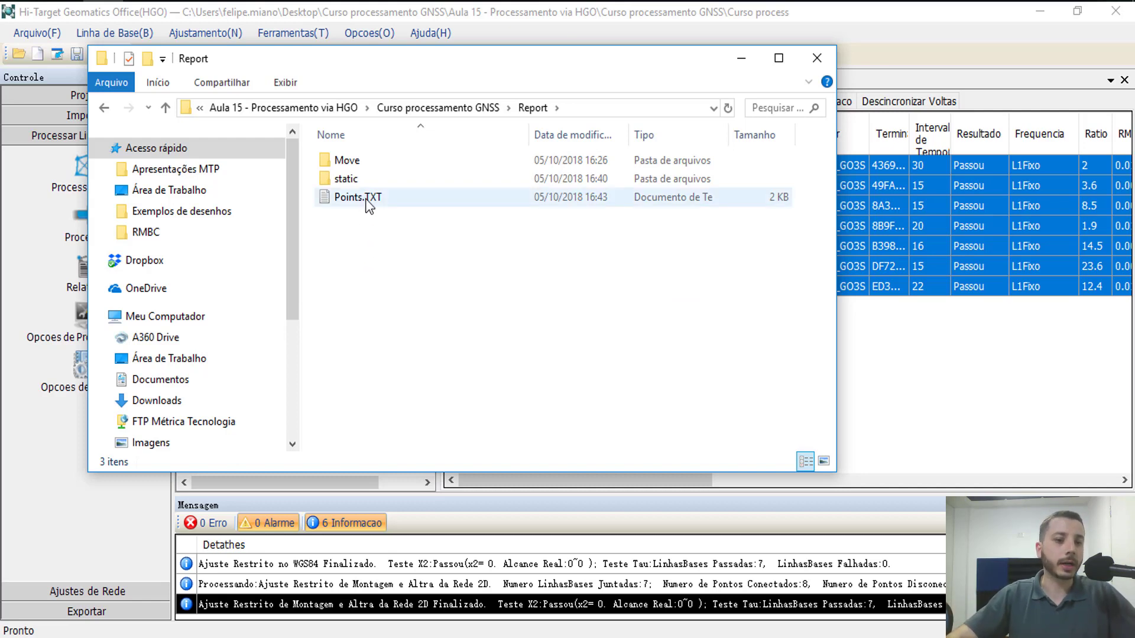
pyautogui.press('ctrl')
pyautogui.press('ctrl')
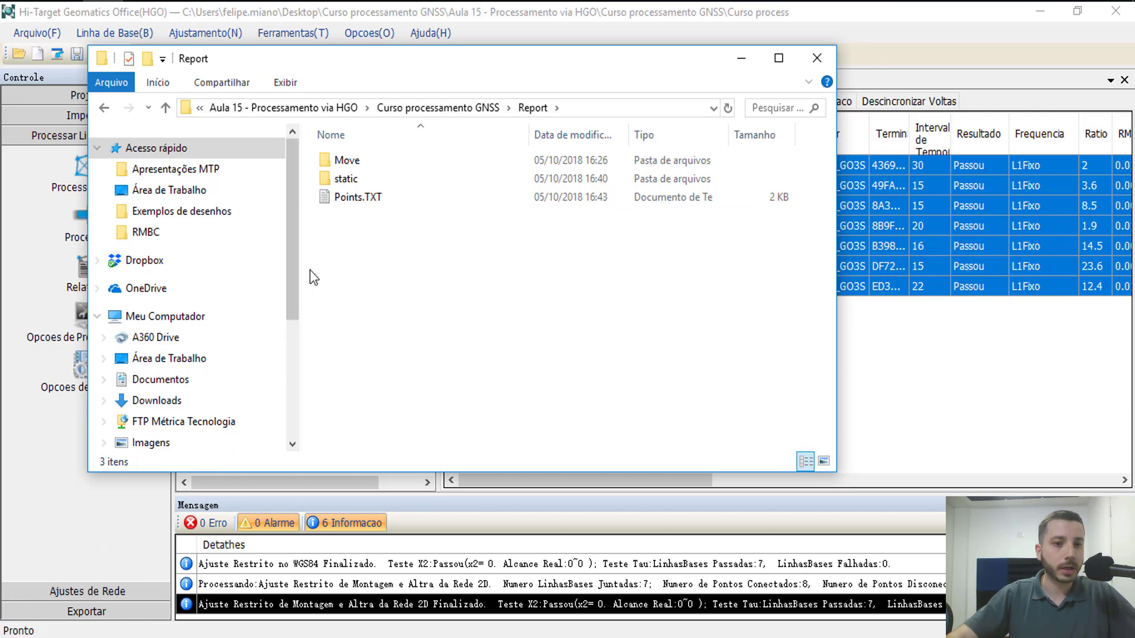
pyautogui.press('ctrl')
pyautogui.press('ctrl')
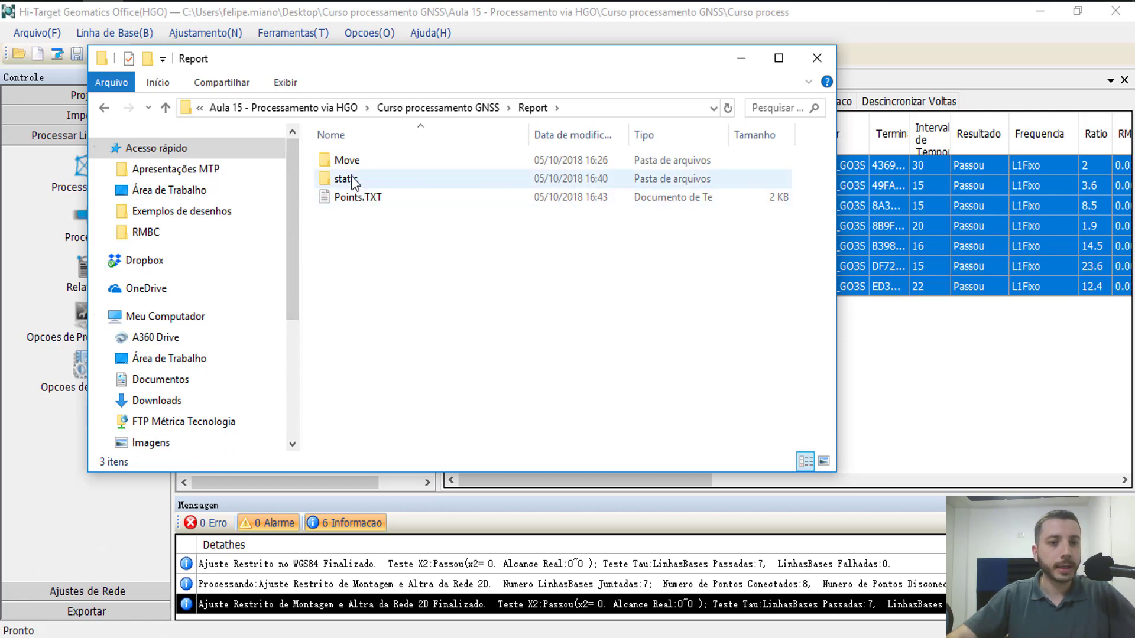
pyautogui.doubleClick(353, 180)
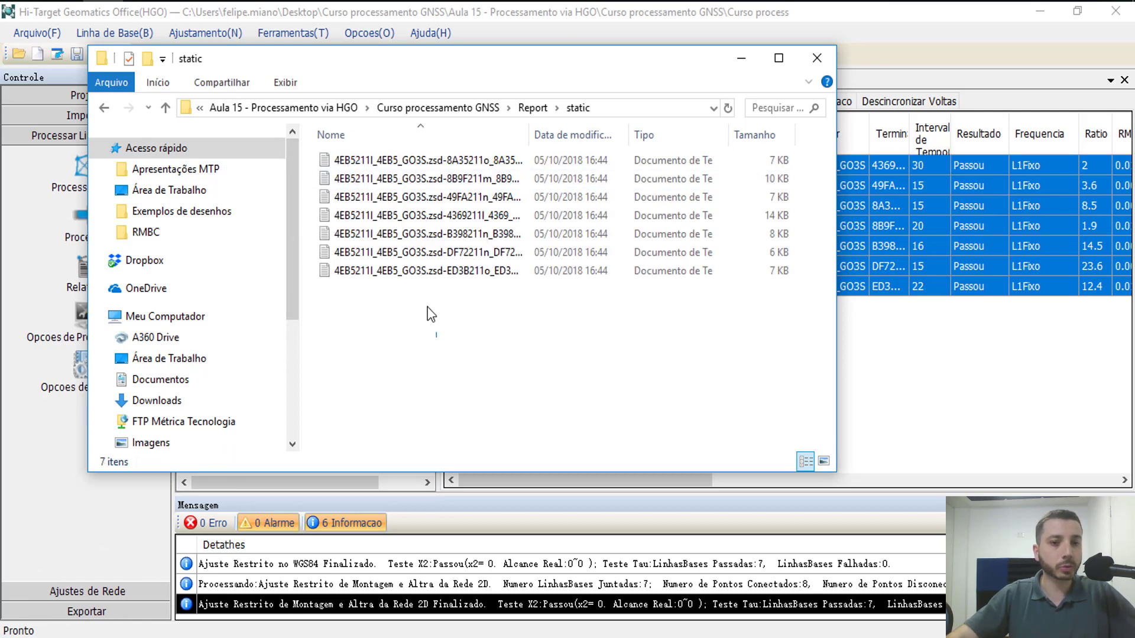
pyautogui.moveTo(428, 308); pyautogui.dragTo(360, 152)
pyautogui.moveTo(365, 67); pyautogui.dragTo(584, 140)
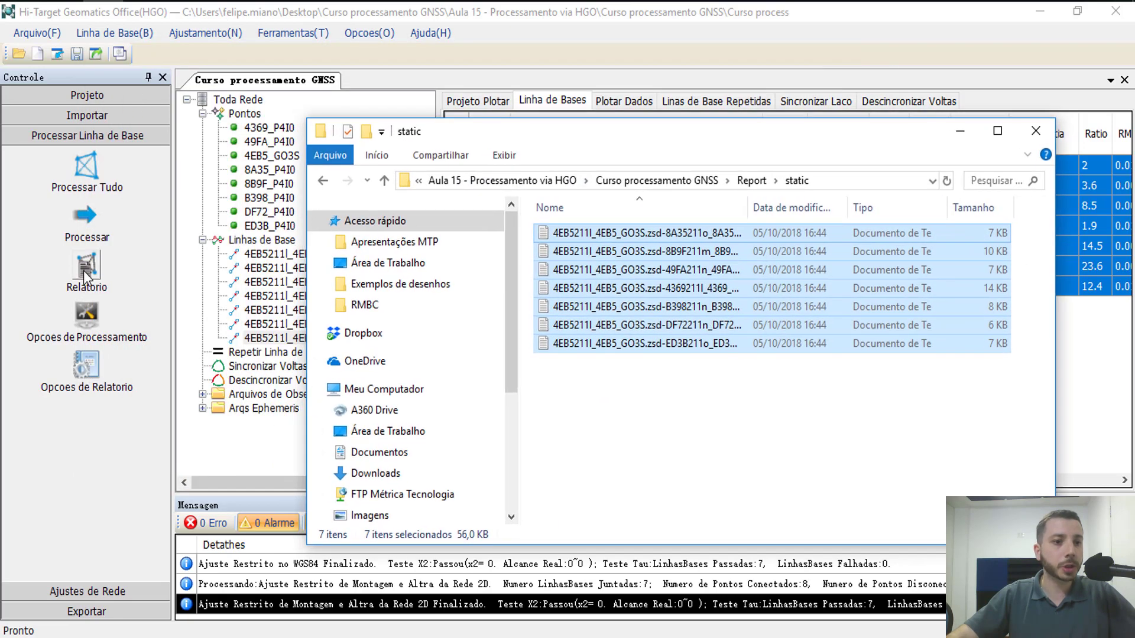
pyautogui.press('ctrl')
# Move Points.TXT from the Report folder into the static subfolder and check it alongside the baseline reports.
pyautogui.click(748, 181)
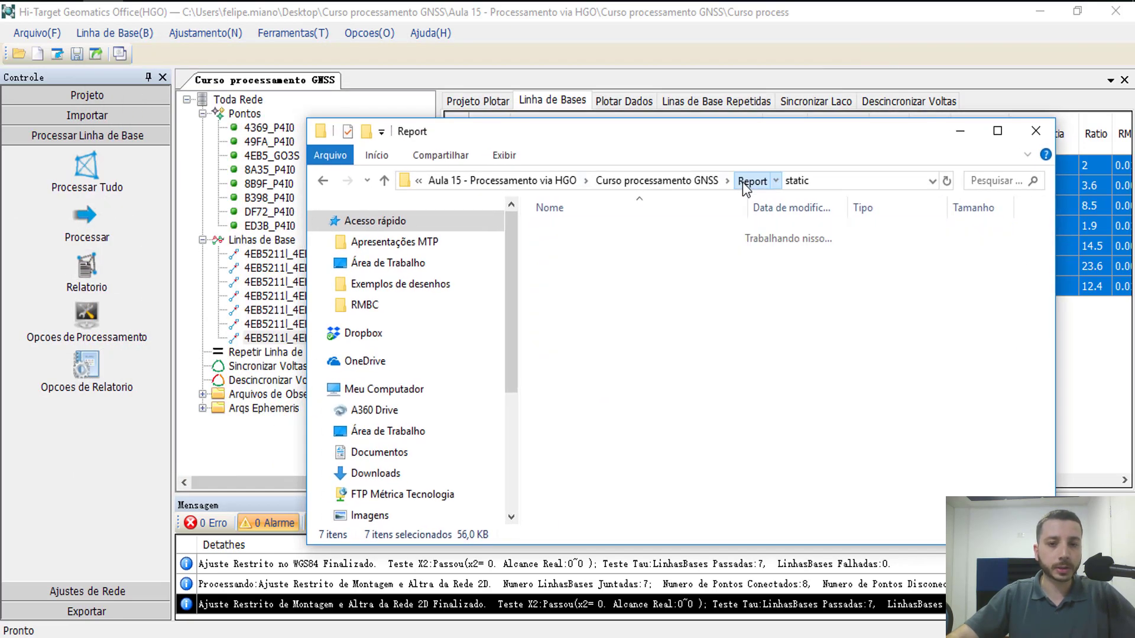
pyautogui.click(613, 320)
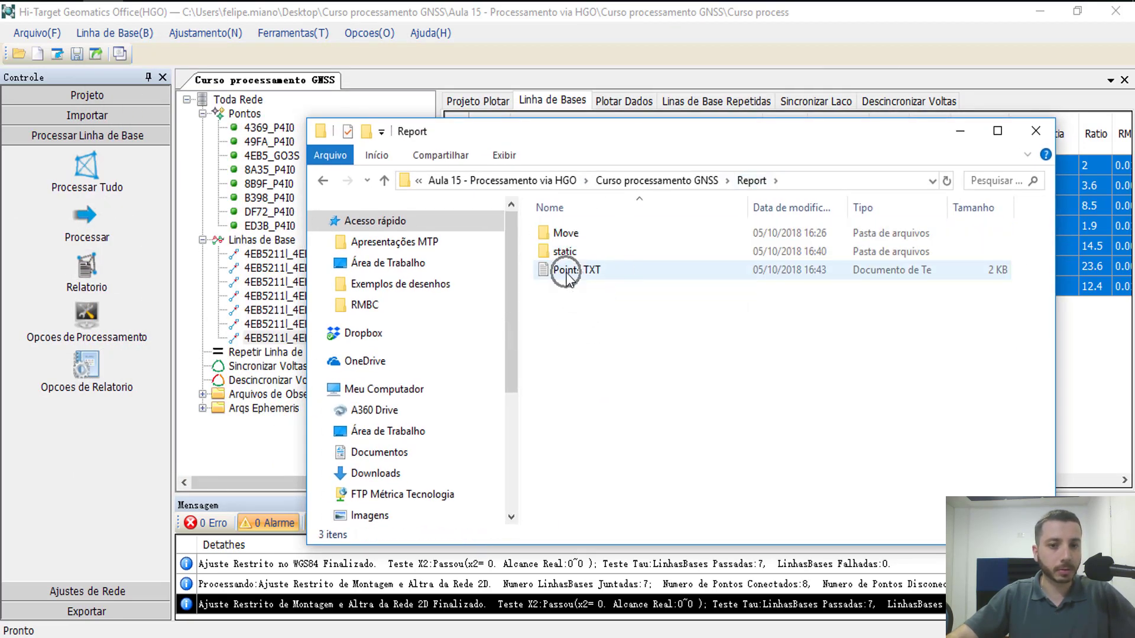
pyautogui.moveTo(564, 271); pyautogui.dragTo(580, 254)
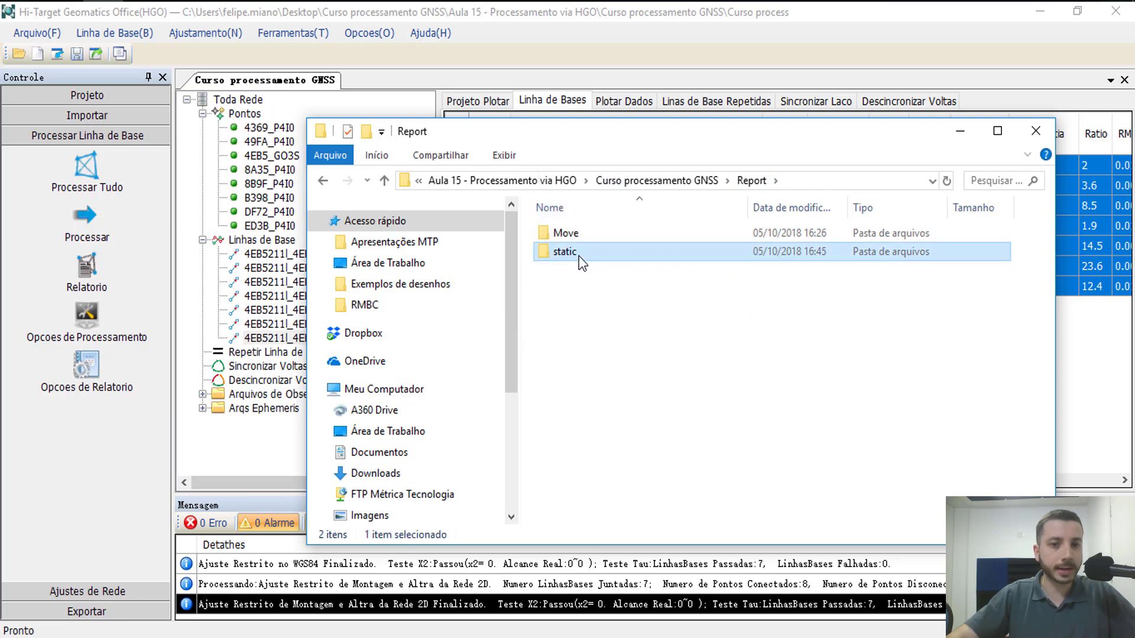
pyautogui.doubleClick(580, 254)
pyautogui.moveTo(601, 314); pyautogui.dragTo(597, 231)
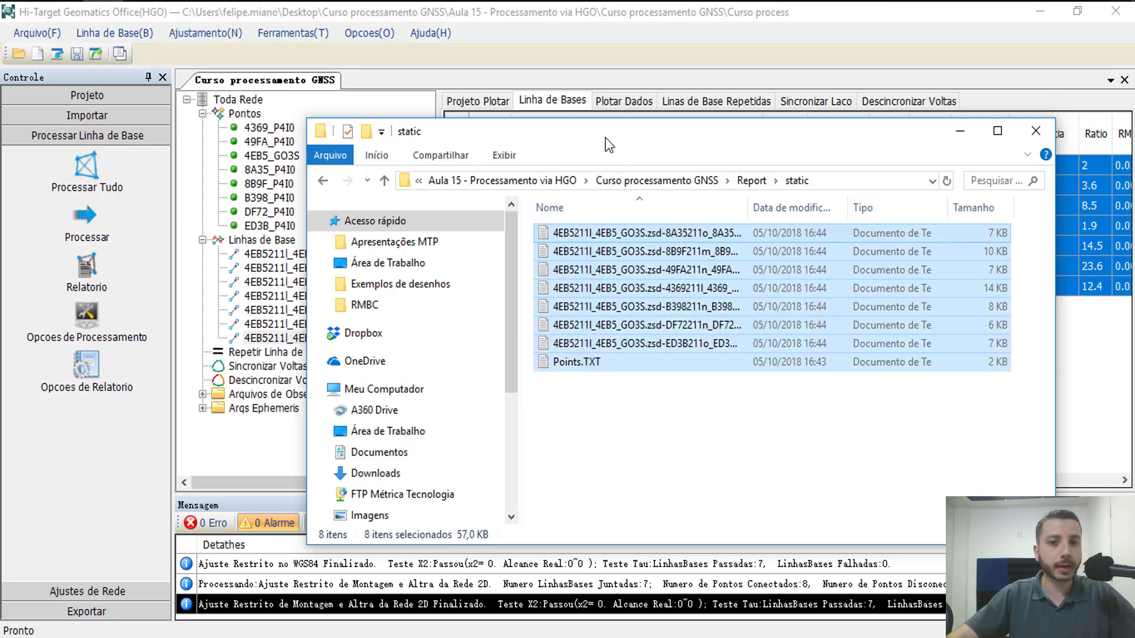
pyautogui.moveTo(605, 137); pyautogui.dragTo(513, 81)
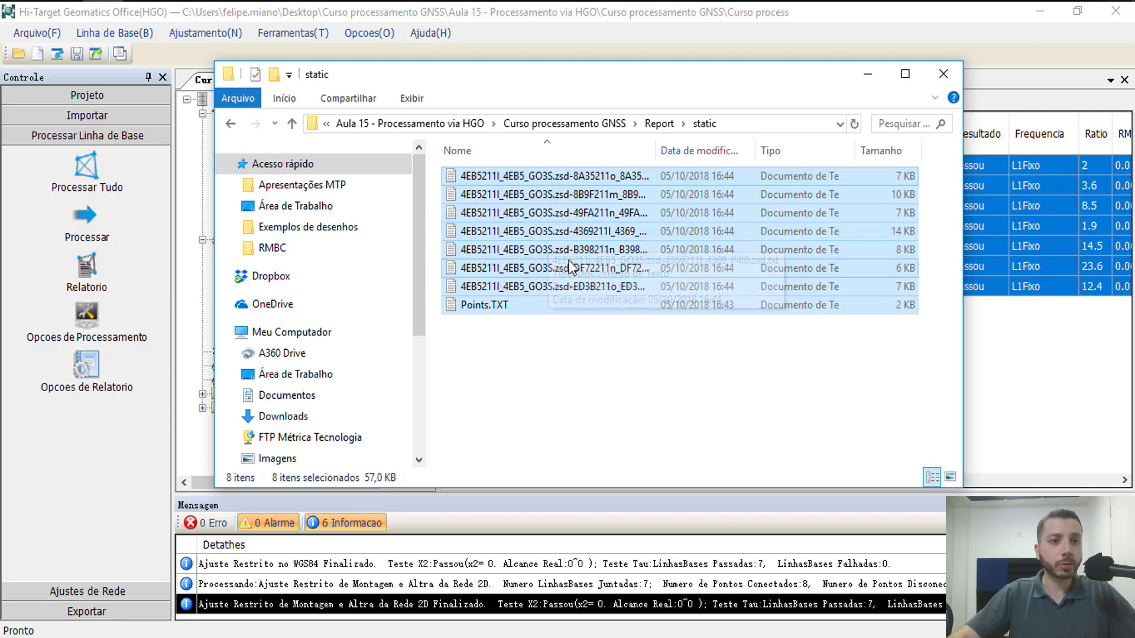
# On the Portal Agrimensura HGO page in the browser, load all baseline reports and Points.TXT from Report\static and generate the INCRA report.
pyautogui.hotkey('alt', 'Tab')
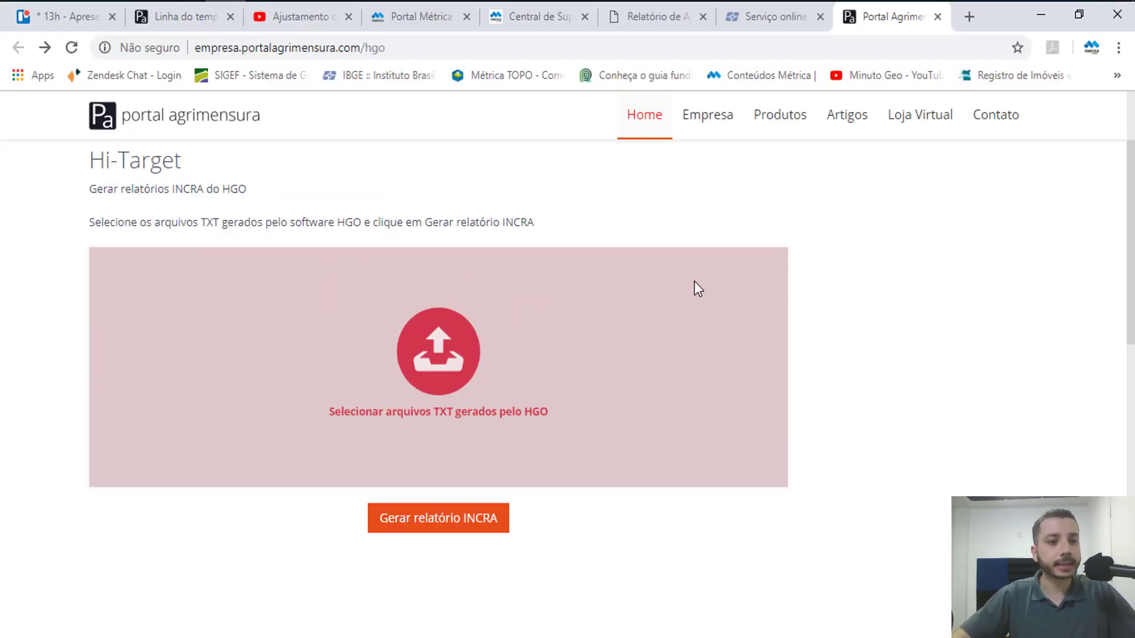
pyautogui.click(438, 424)
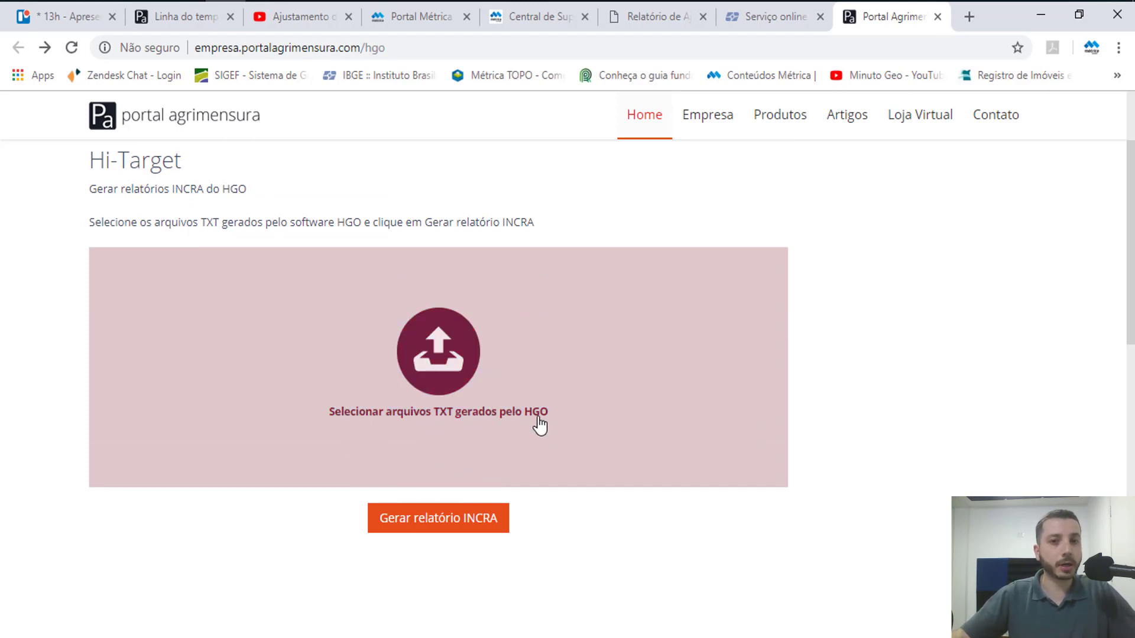
pyautogui.click(420, 363)
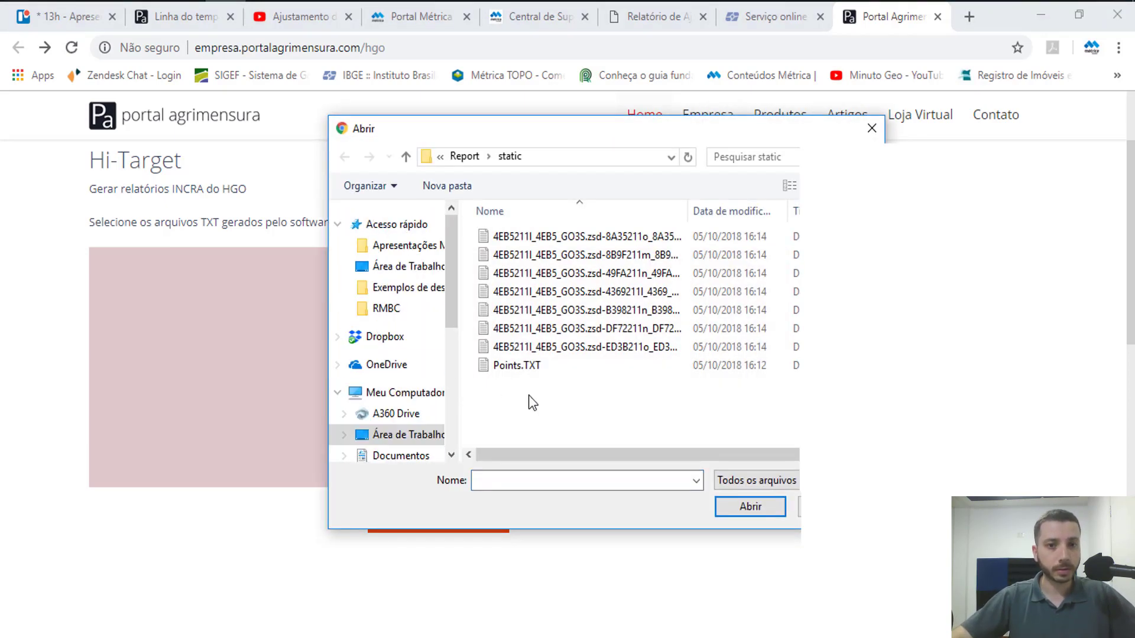
pyautogui.moveTo(550, 398); pyautogui.dragTo(499, 234)
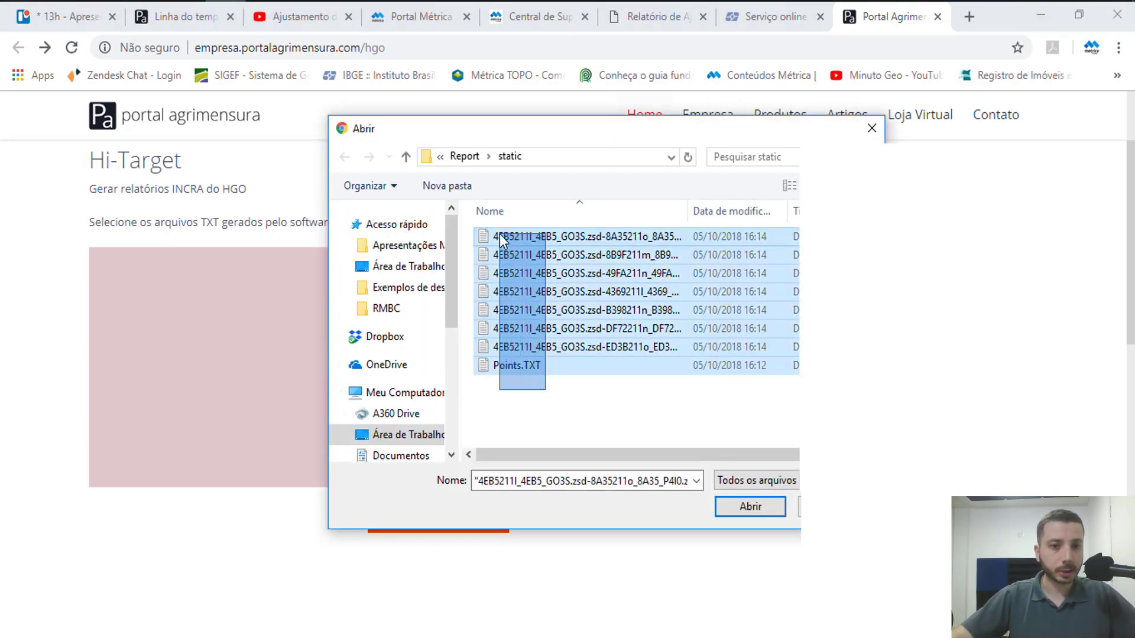
pyautogui.click(740, 518)
pyautogui.scroll(-2, 418, 451)
pyautogui.click(413, 431)
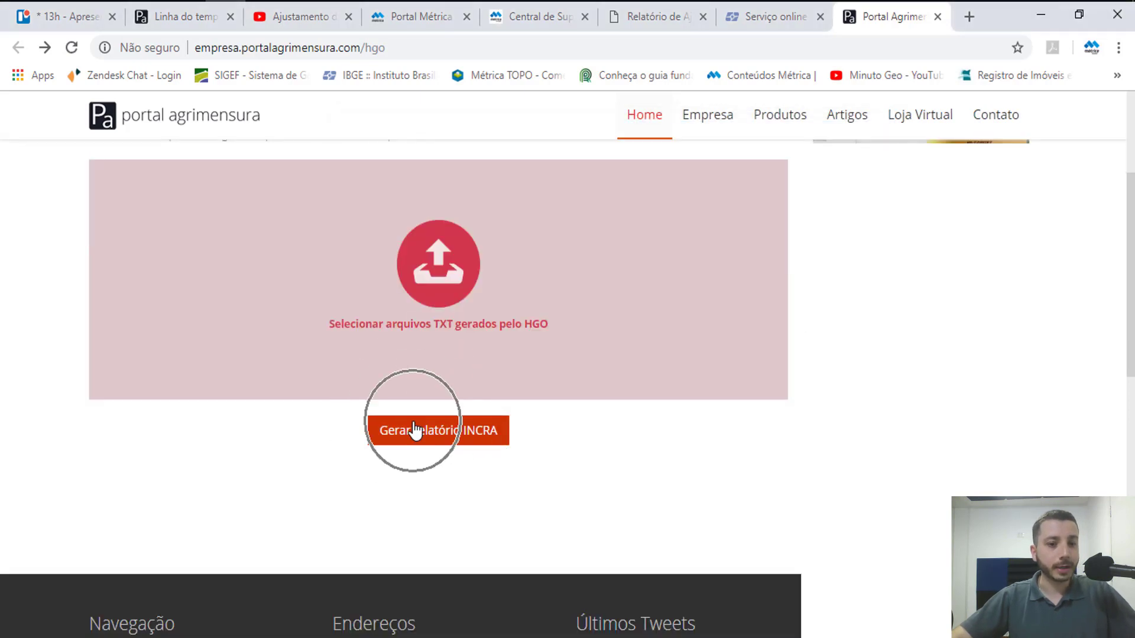
# Generate the INCRA report, download it as a TXT file, and open it to check the coordinates, precisions and description of the first point.
pyautogui.click(435, 436)
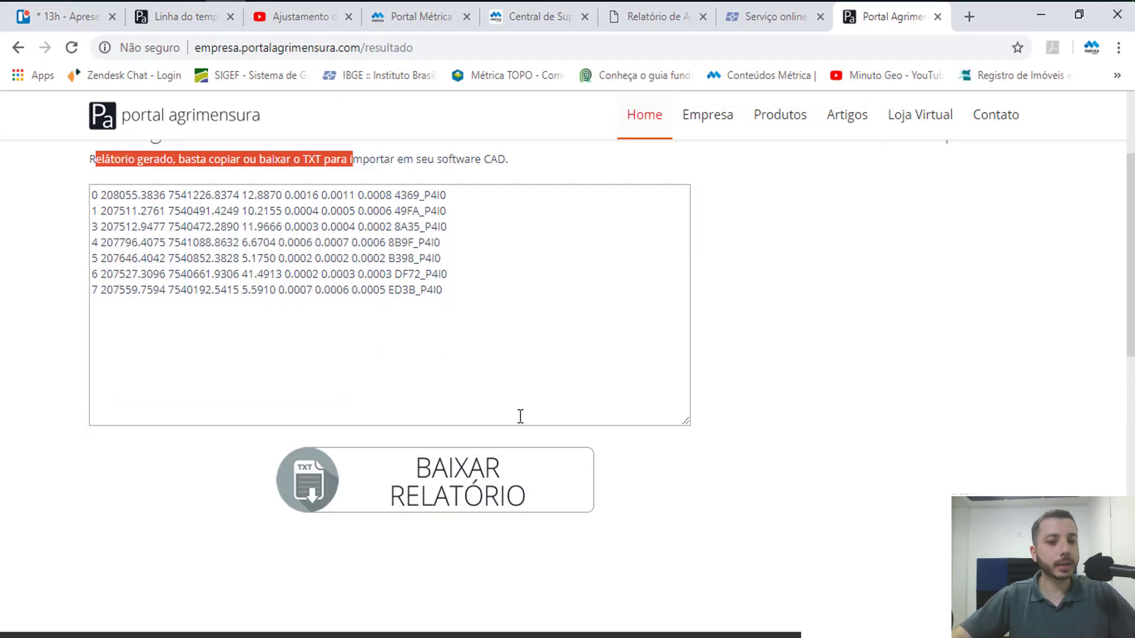
pyautogui.scroll(-2, 520, 416)
pyautogui.click(456, 396)
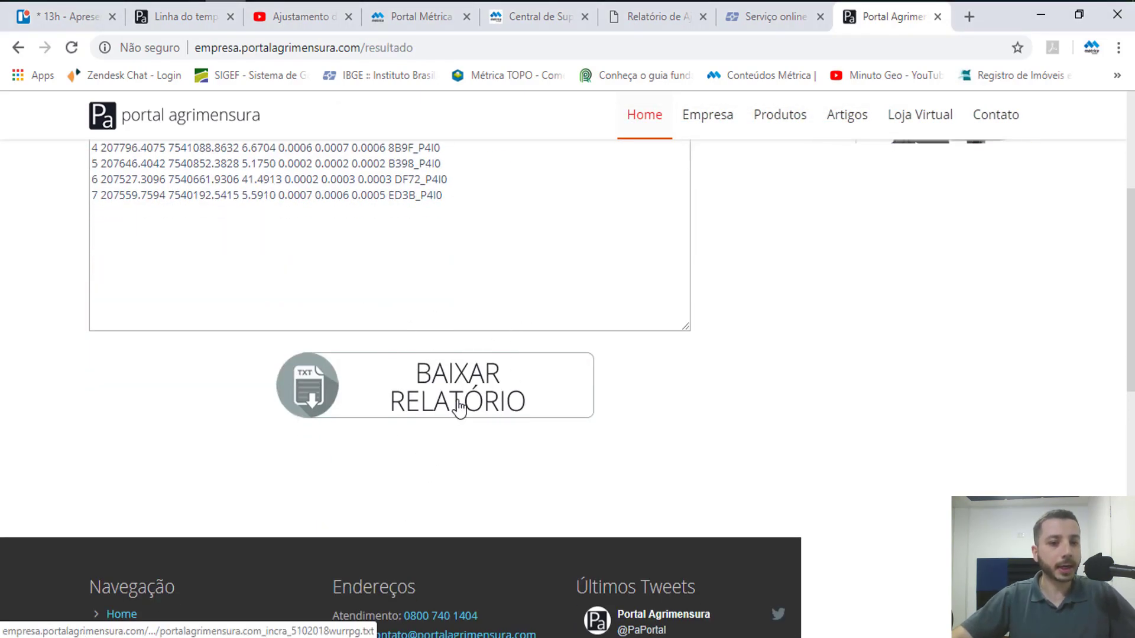
pyautogui.click(74, 628)
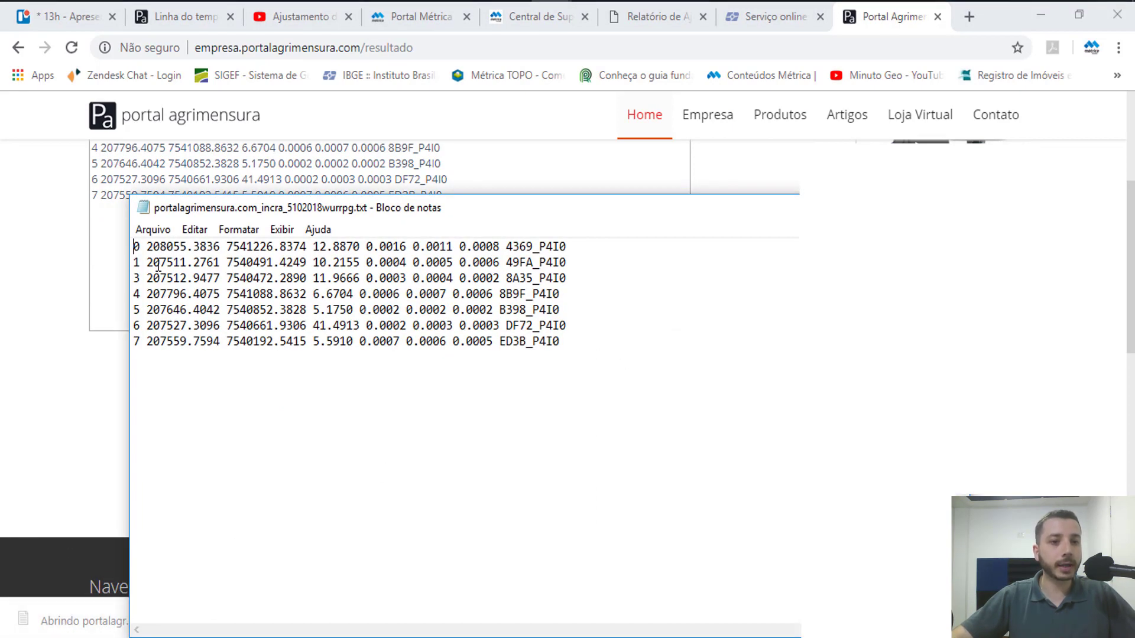
pyautogui.moveTo(150, 244); pyautogui.dragTo(541, 249)
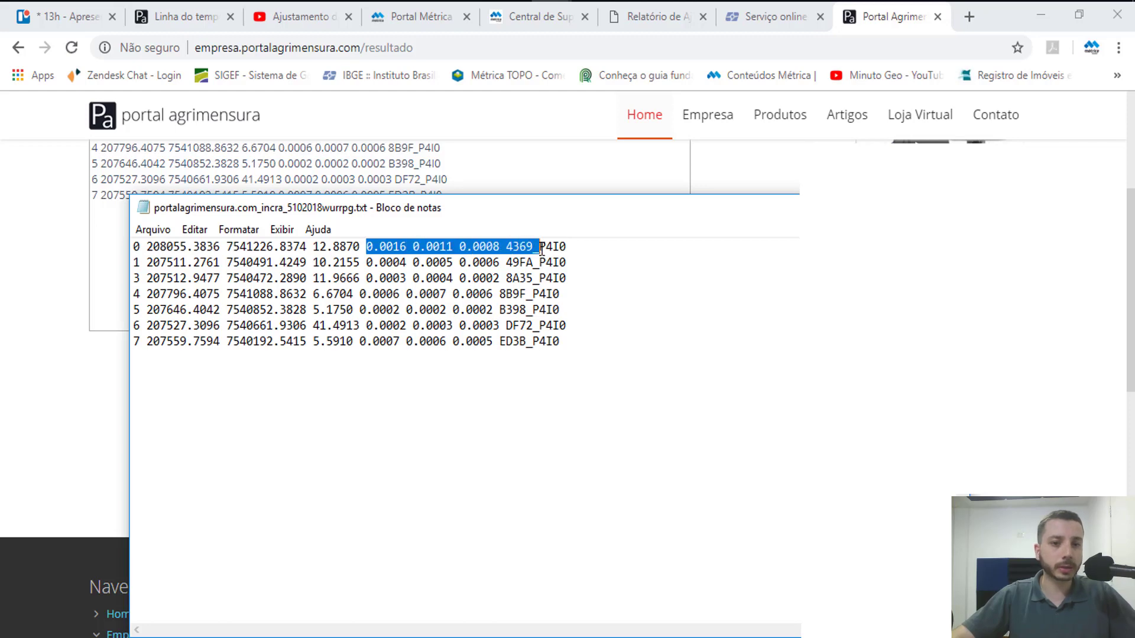
pyautogui.click(464, 423)
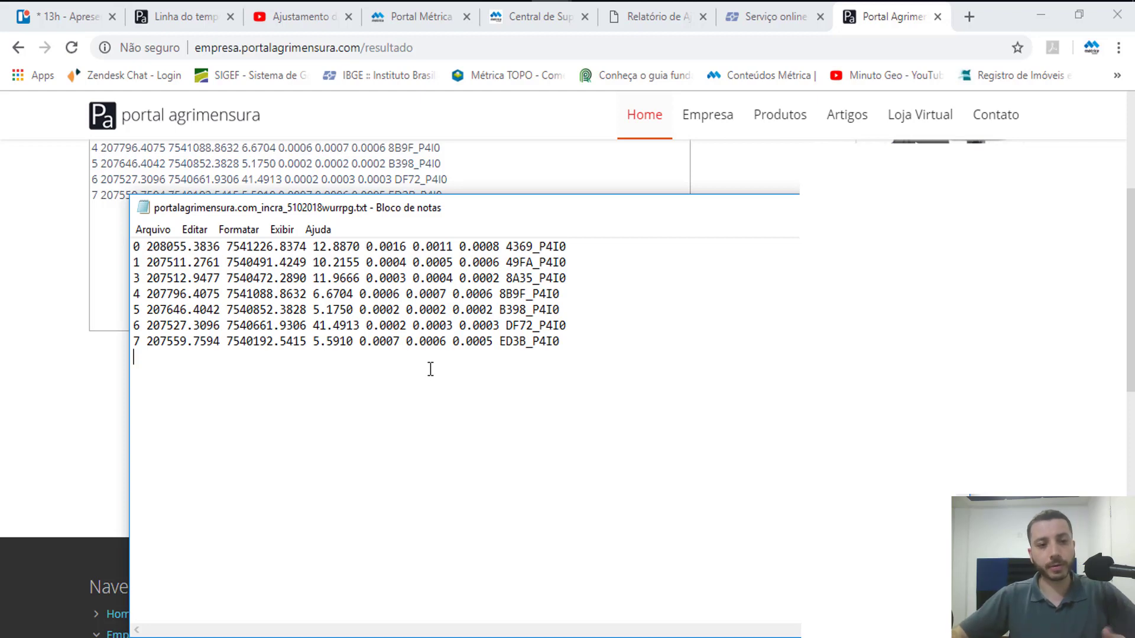
# Save a copy of the report as Processamento_ROVER.txt in the Curso processamento GNSS project folder.
pyautogui.click(153, 229)
pyautogui.click(212, 310)
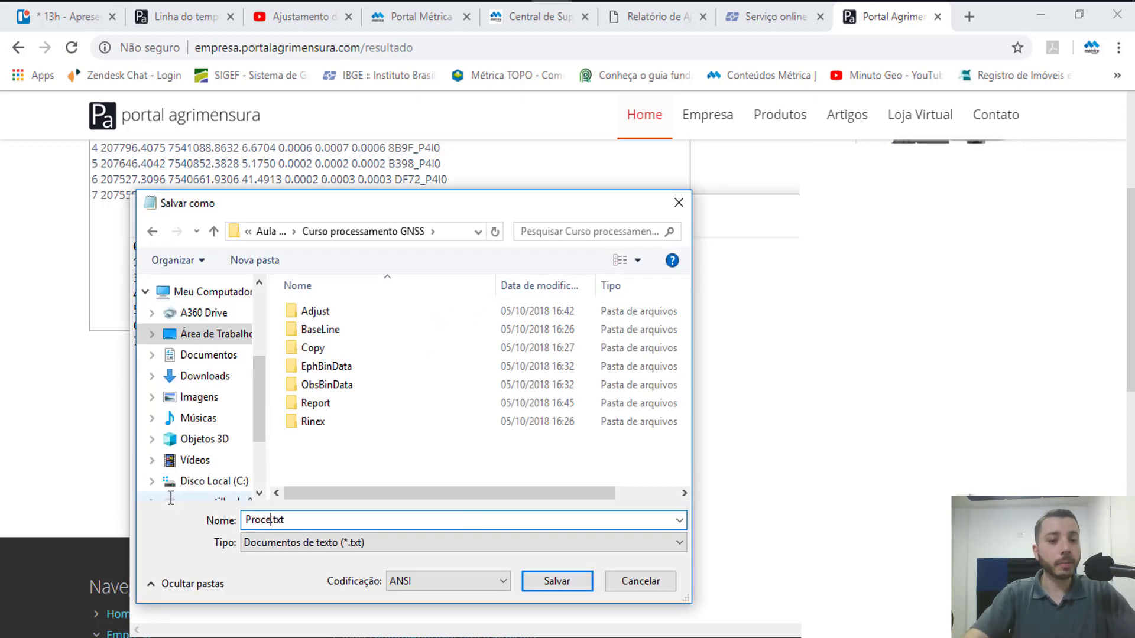
pyautogui.write('Processamento_ROVER')
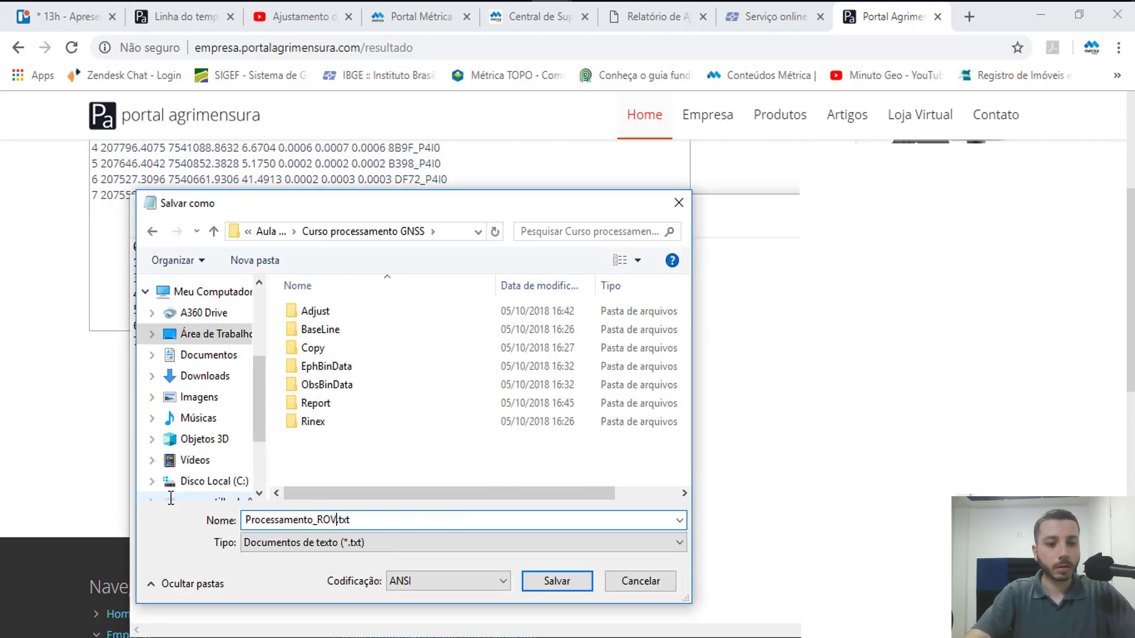
pyautogui.click(552, 581)
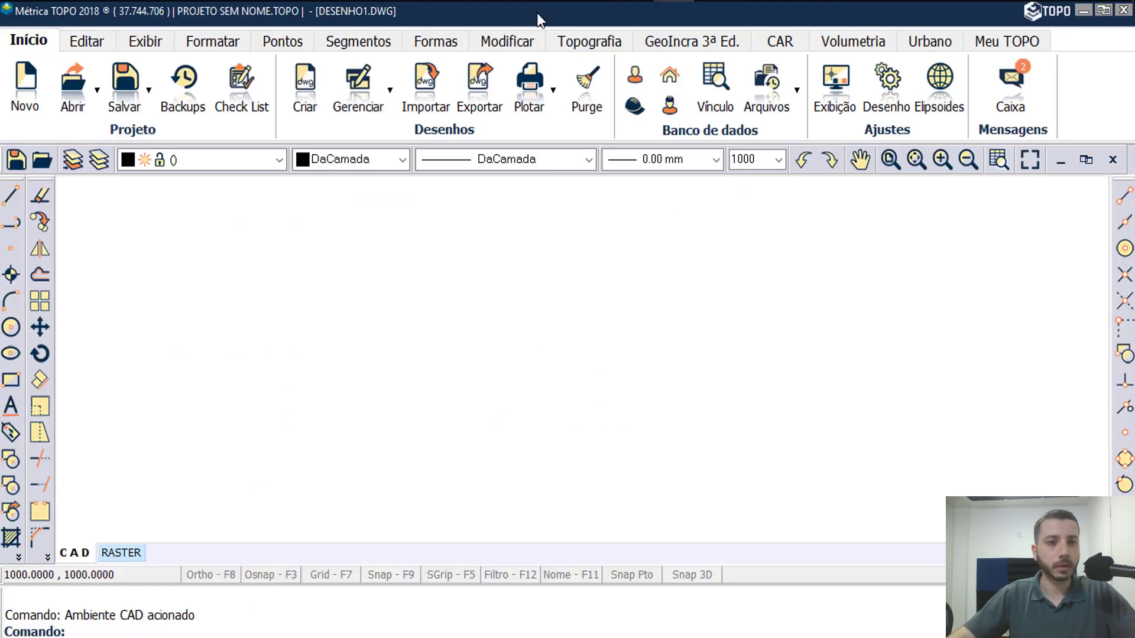
# In Métrica TOPO, start an ASCII point import and load Processamento_ROVER.txt from Aula 15 - Processamento via HGO\Curso processamento GNSS.
pyautogui.click(296, 47)
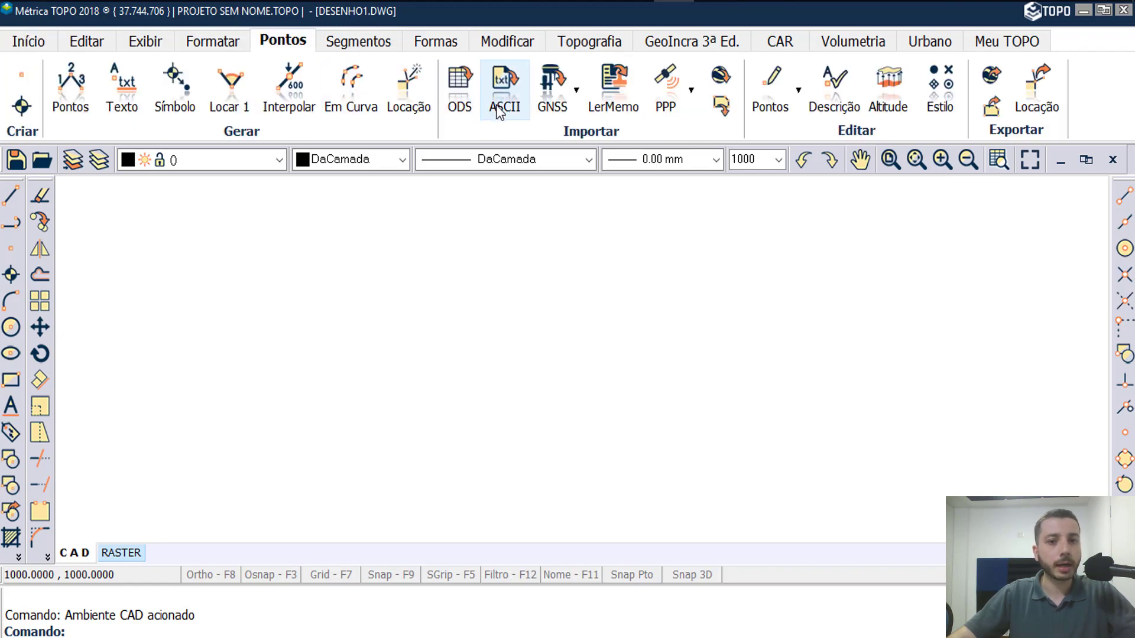
pyautogui.click(499, 109)
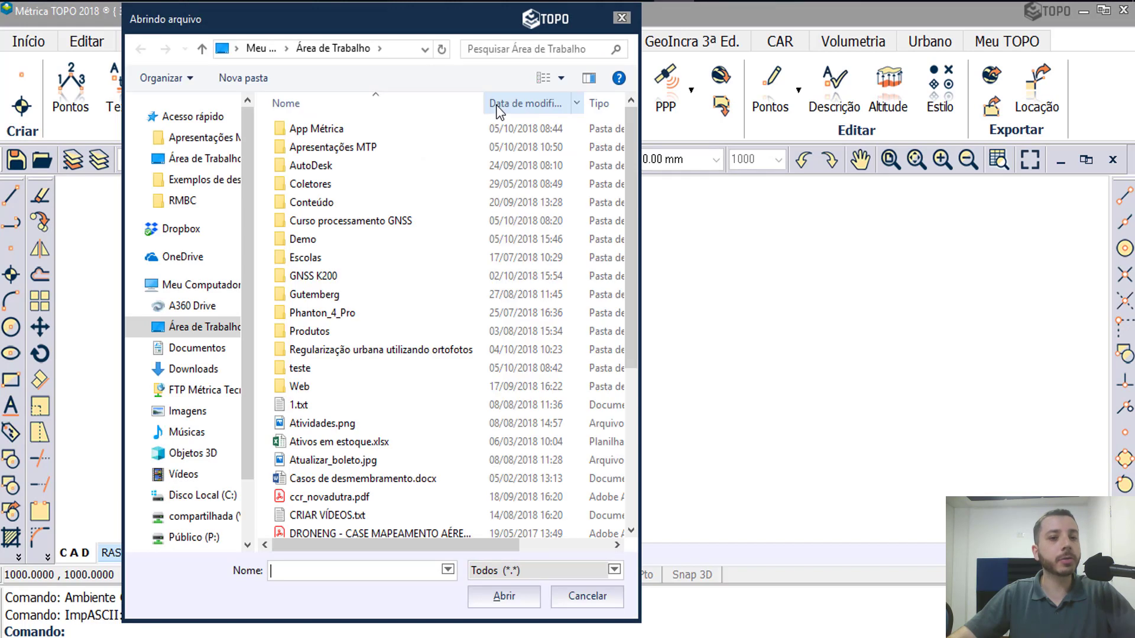
pyautogui.doubleClick(395, 220)
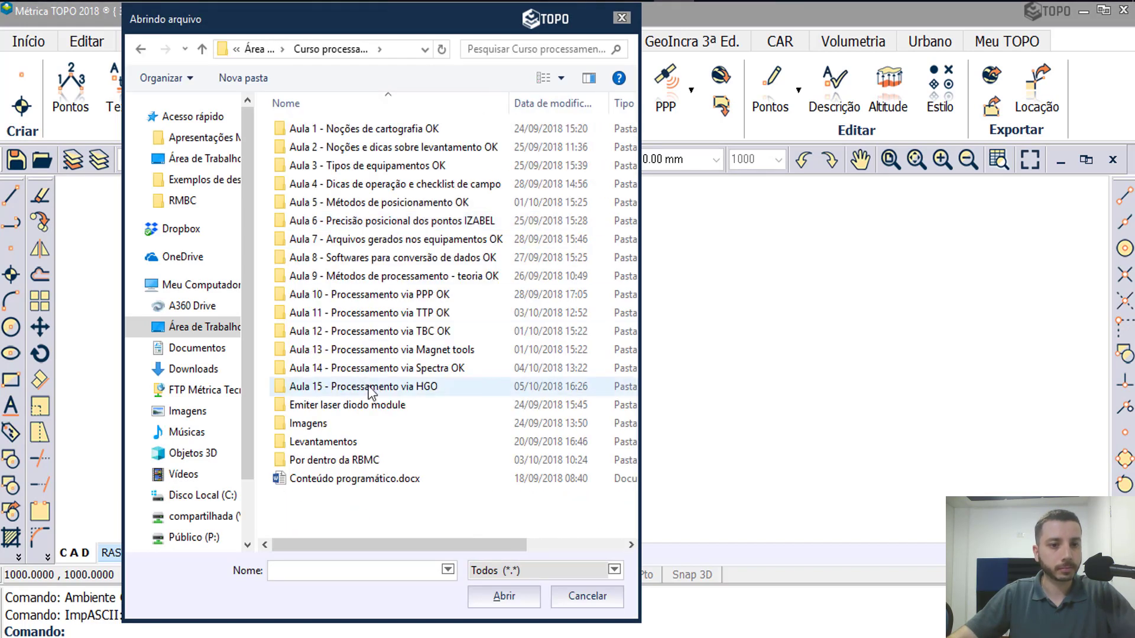
pyautogui.doubleClick(370, 387)
pyautogui.doubleClick(322, 149)
pyautogui.click(343, 276)
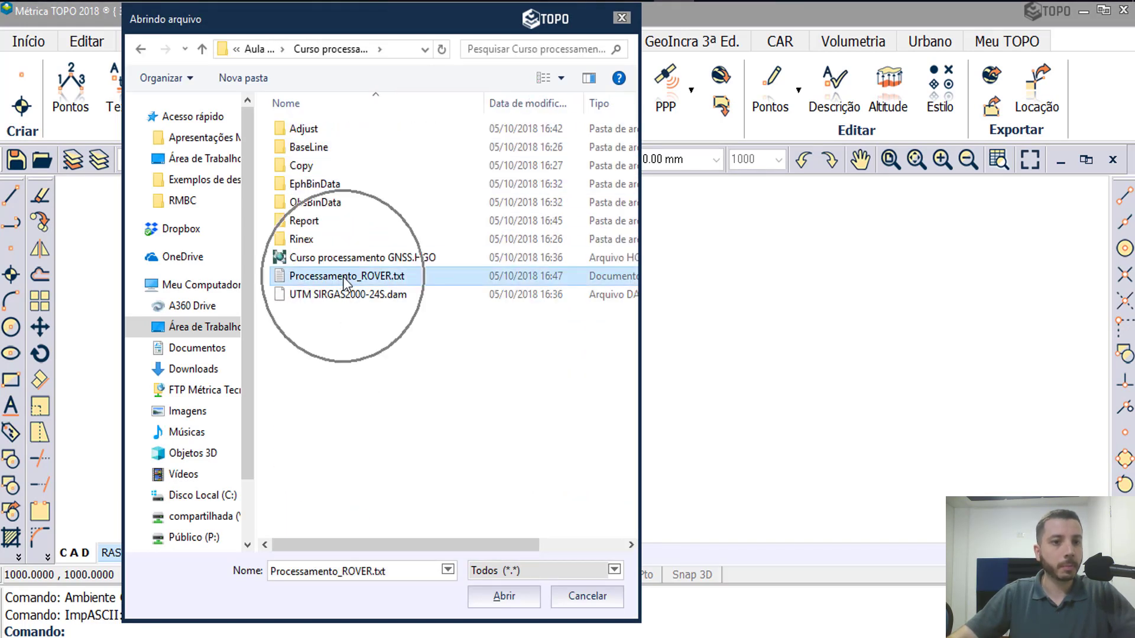
pyautogui.click(503, 597)
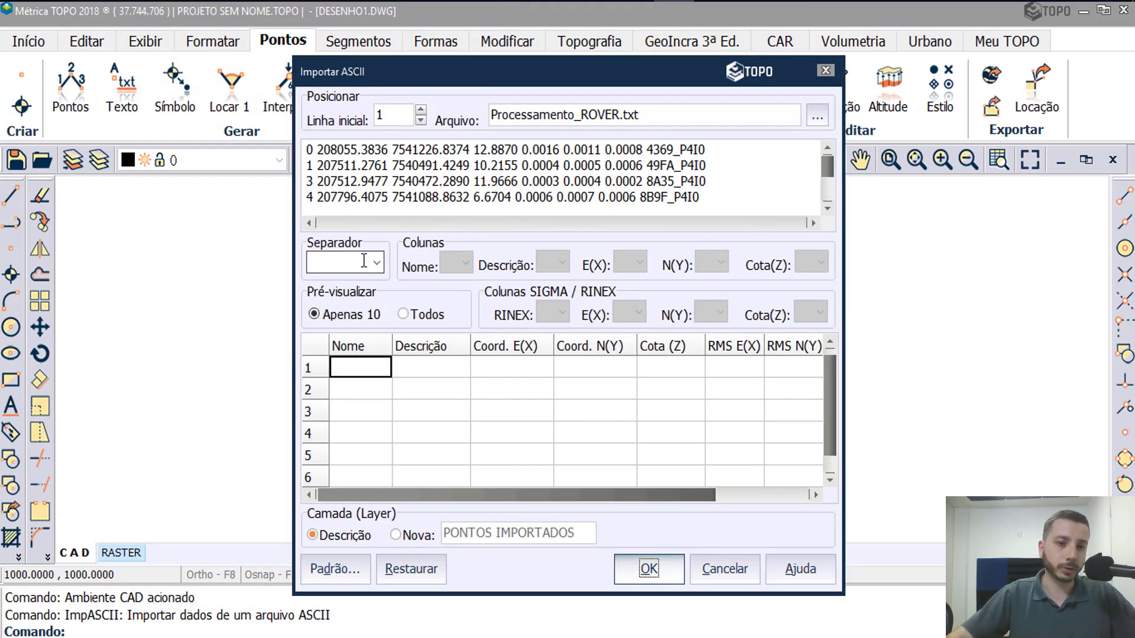
# Set the import separator to a space and assign column 1 to the point name and column 8 to the description.
pyautogui.click(363, 260)
pyautogui.click(331, 326)
pyautogui.click(449, 266)
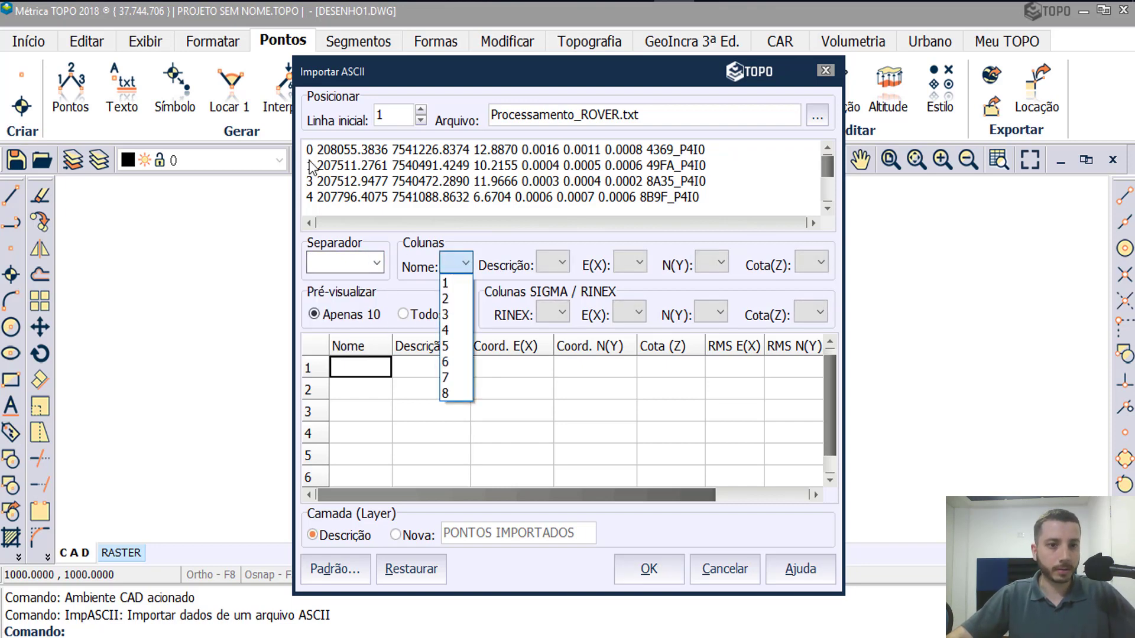
pyautogui.click(455, 284)
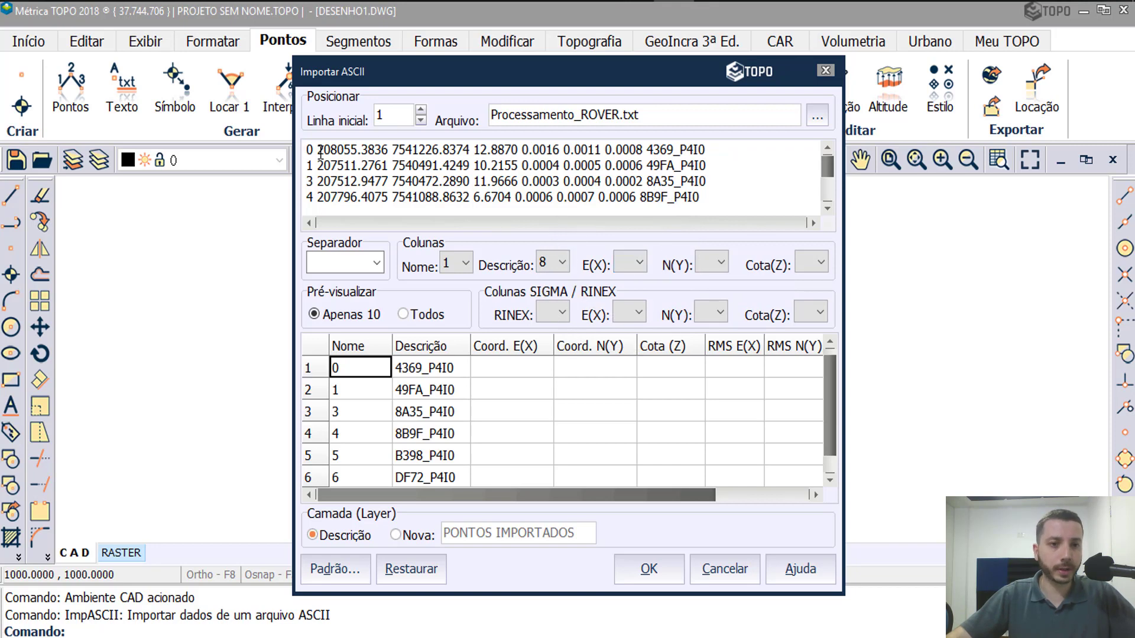
# Assign the coordinate columns of the import: 2 for E(X), 3 for N(Y) and 4 for Cota(Z).
pyautogui.moveTo(319, 153); pyautogui.dragTo(522, 150)
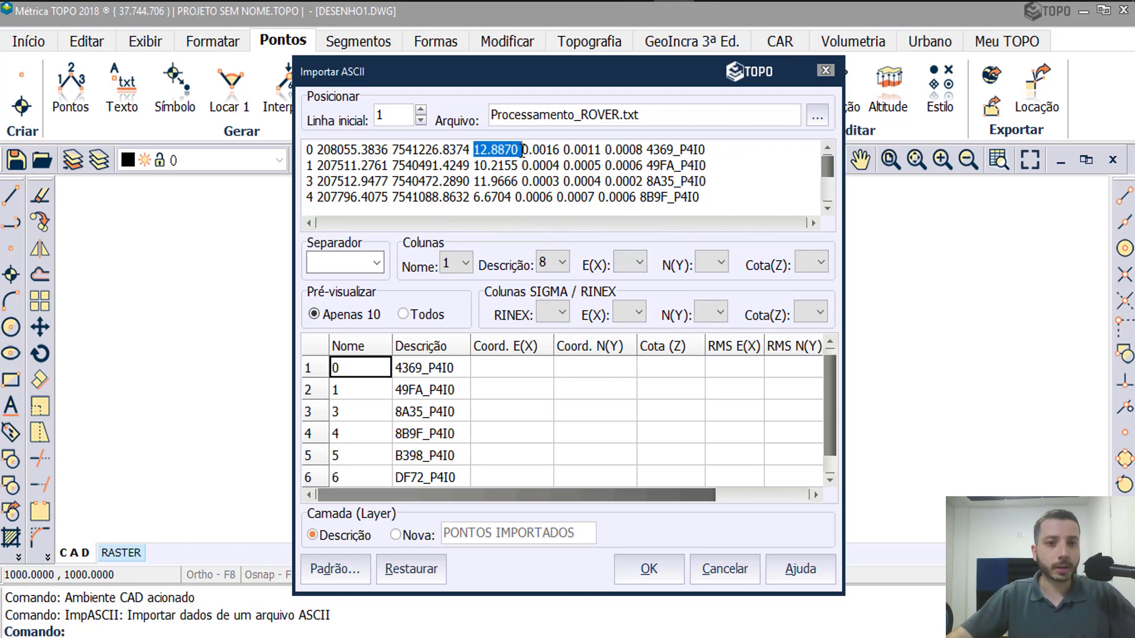
pyautogui.click(634, 262)
pyautogui.click(627, 298)
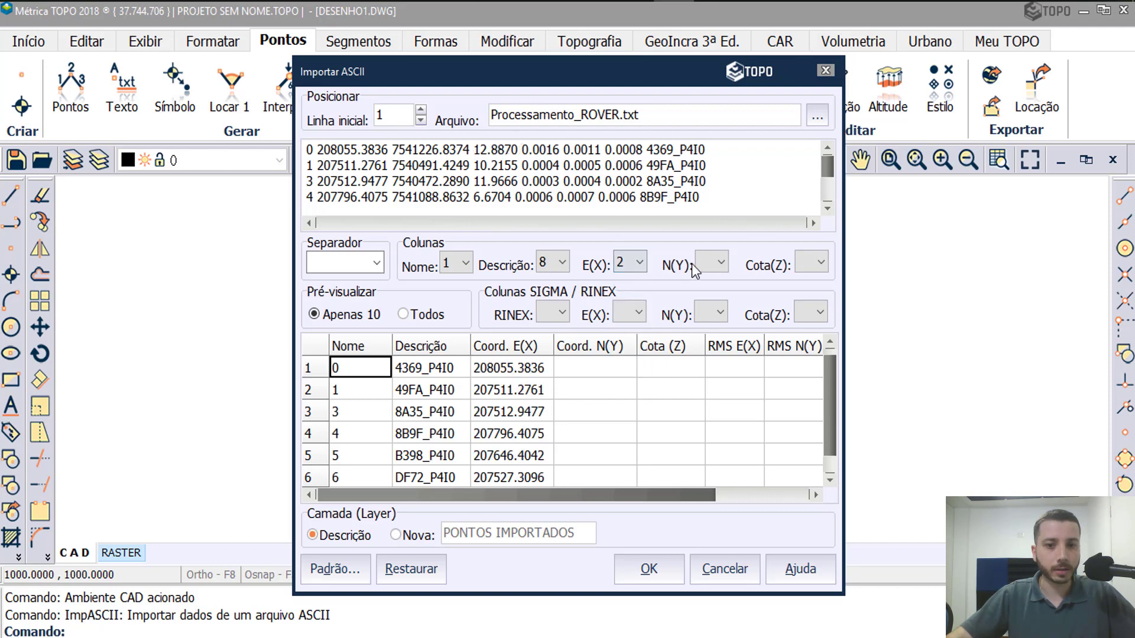
pyautogui.click(721, 261)
pyautogui.click(712, 313)
pyautogui.click(819, 262)
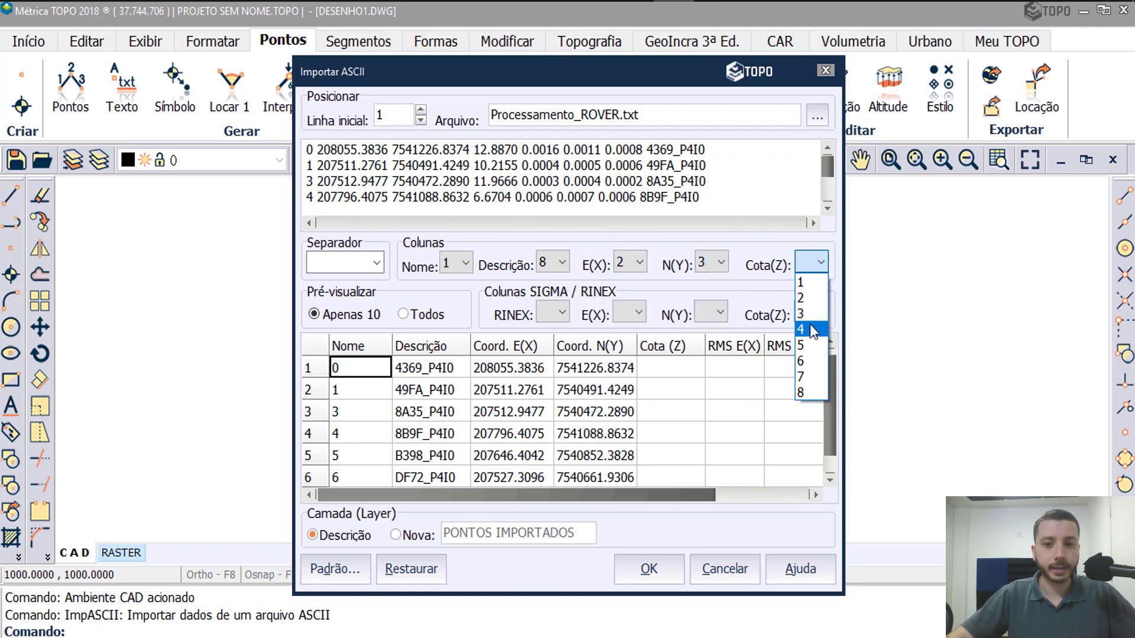
pyautogui.click(805, 330)
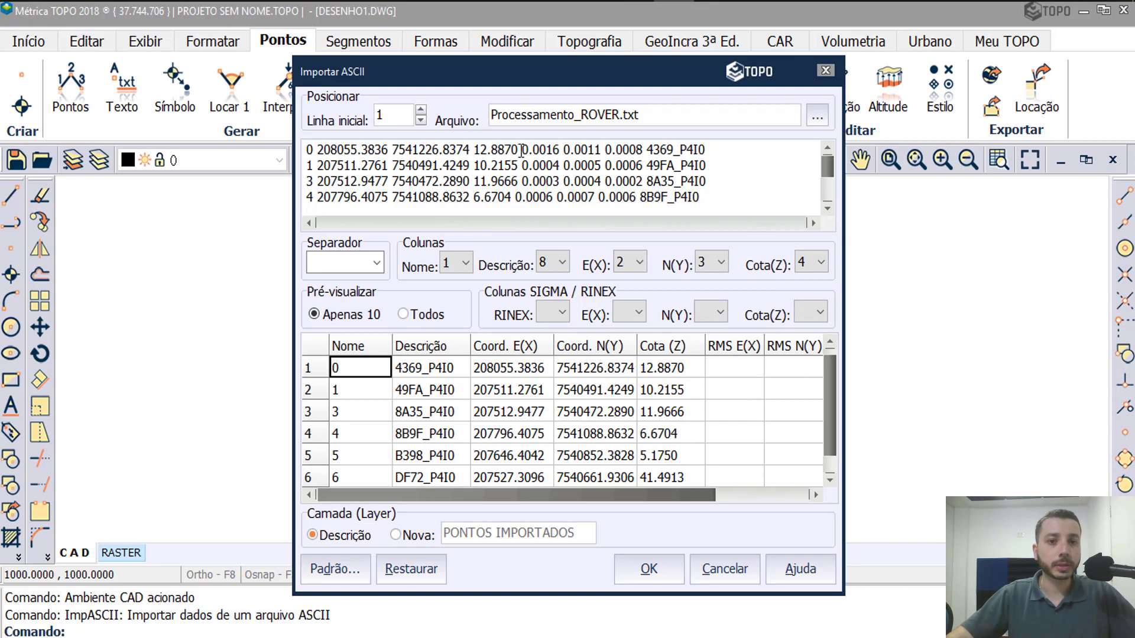
# Assign the SIGMA precision columns of the import: 5 for E(X), 6 for N(Y) and 7 for Cota(Z).
pyautogui.moveTo(522, 150); pyautogui.dragTo(644, 149)
pyautogui.click(629, 312)
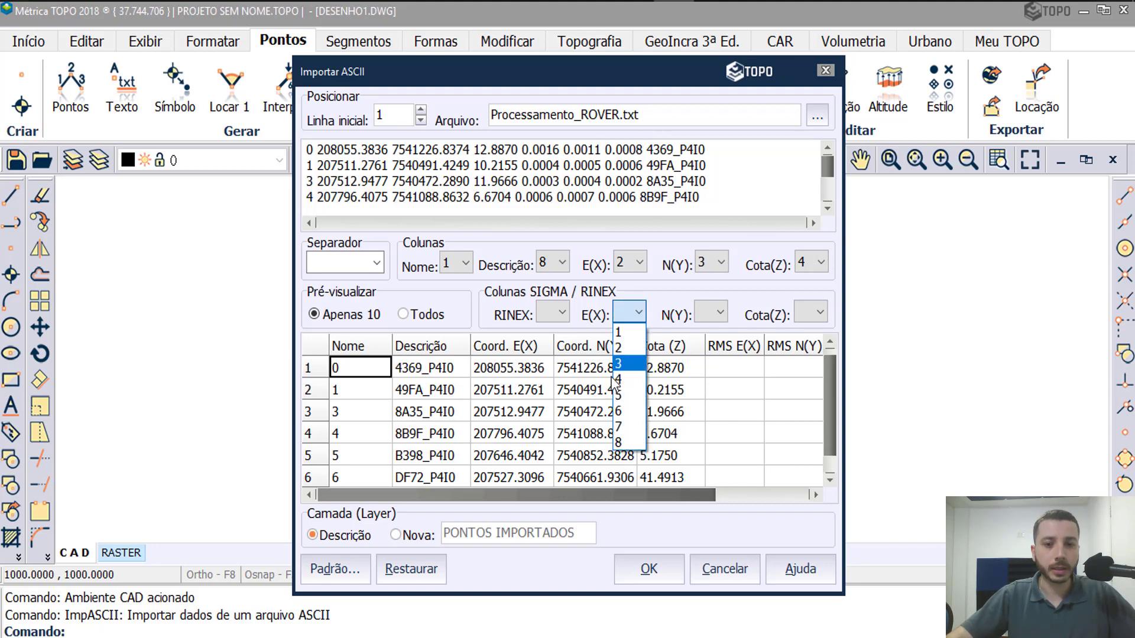
pyautogui.click(628, 407)
pyautogui.click(714, 312)
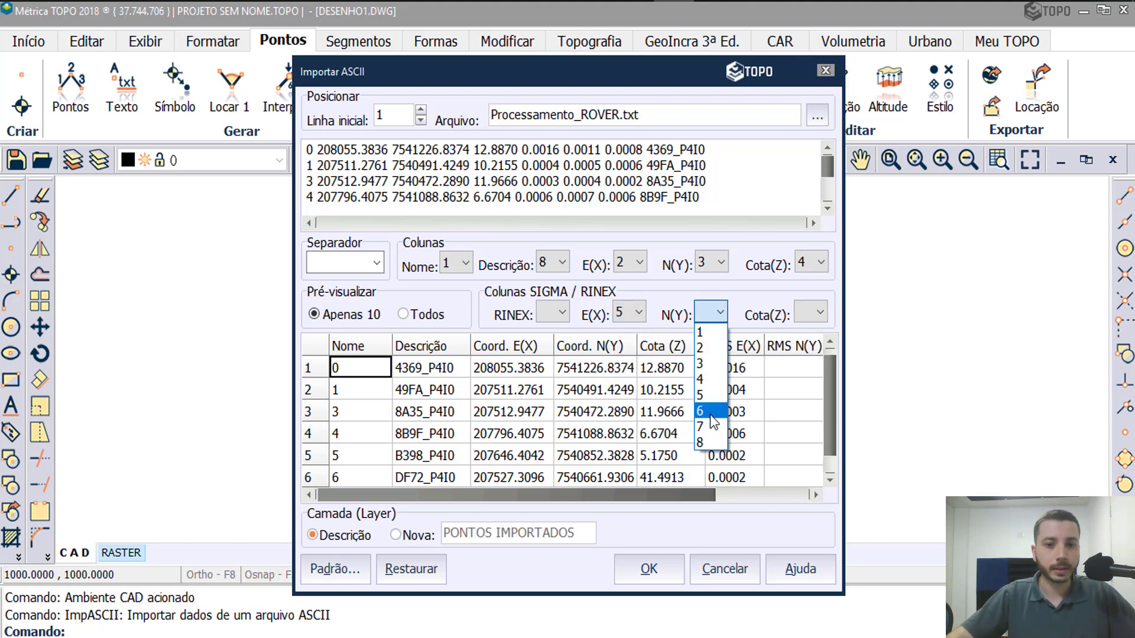
pyautogui.click(713, 419)
pyautogui.click(811, 312)
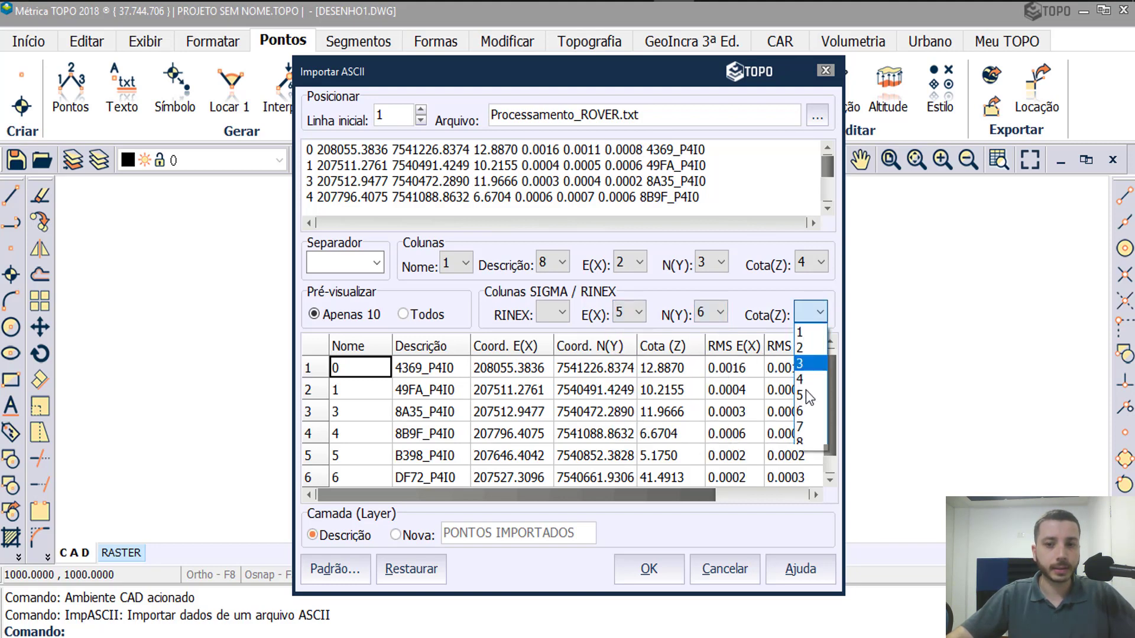
pyautogui.click(810, 430)
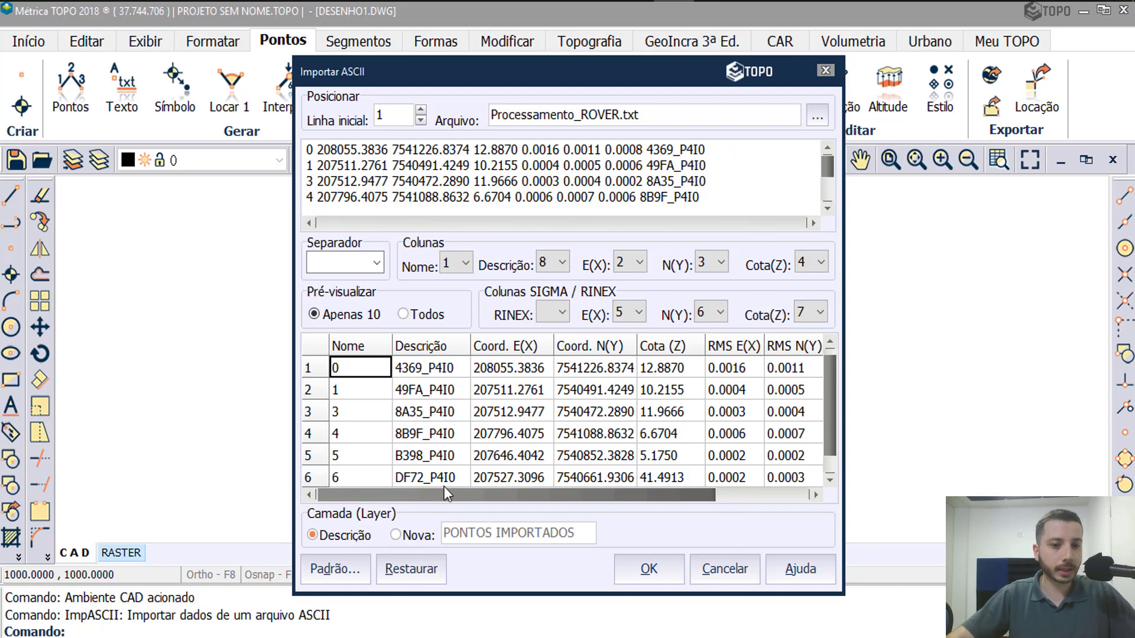
# Place the points on the new layer PONTOS IMPORTADOS and run the ASCII import.
pyautogui.click(421, 538)
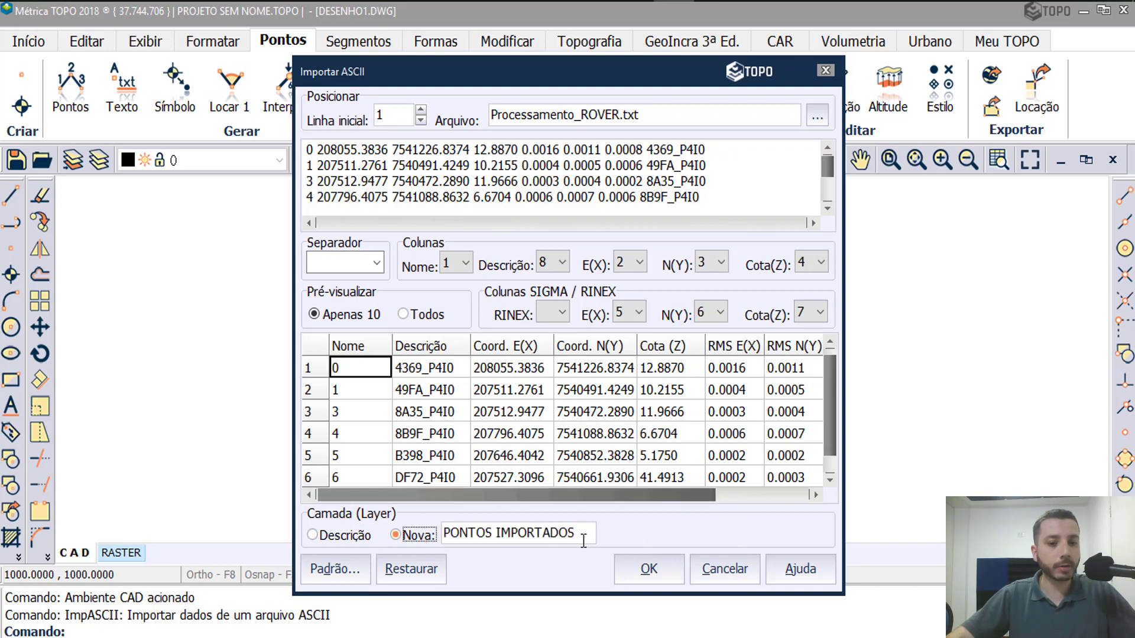
pyautogui.click(585, 542)
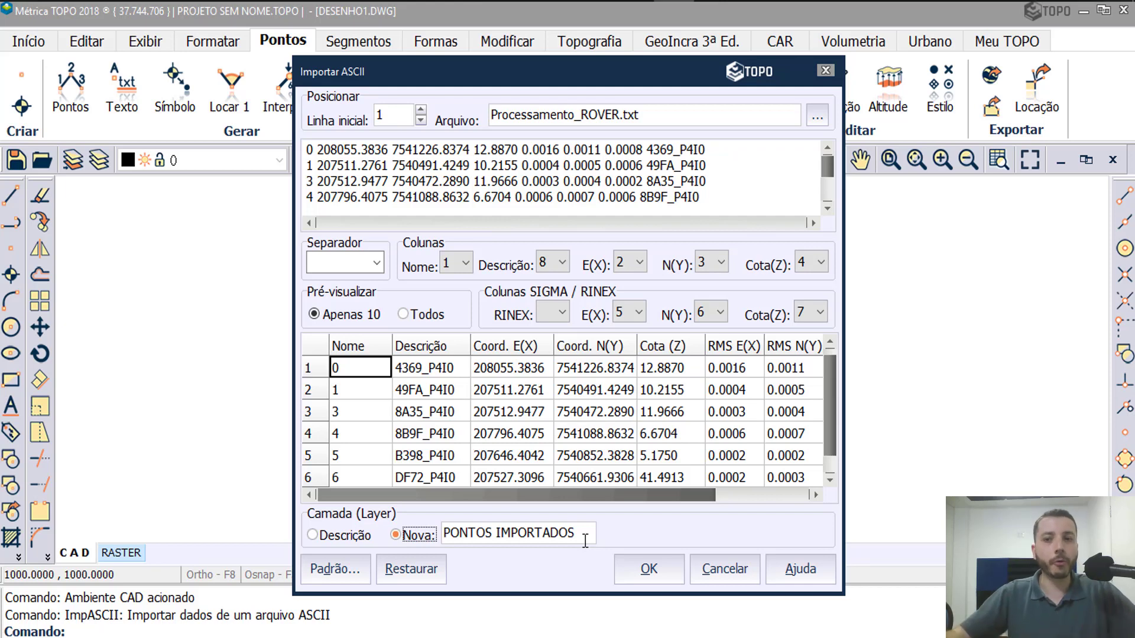
pyautogui.click(648, 569)
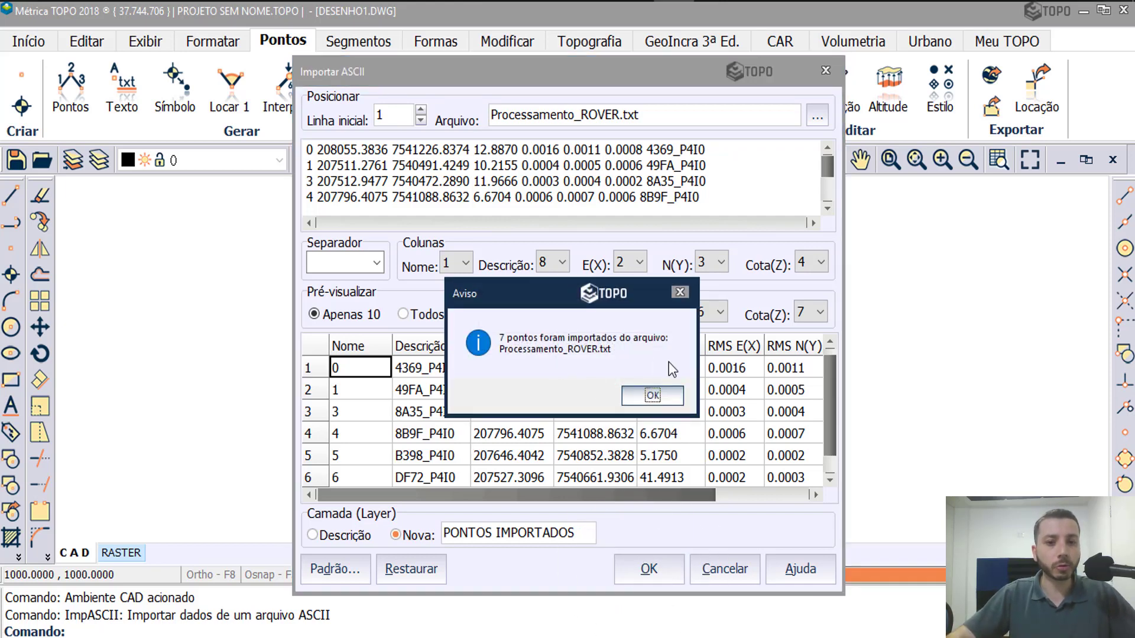
pyautogui.click(652, 395)
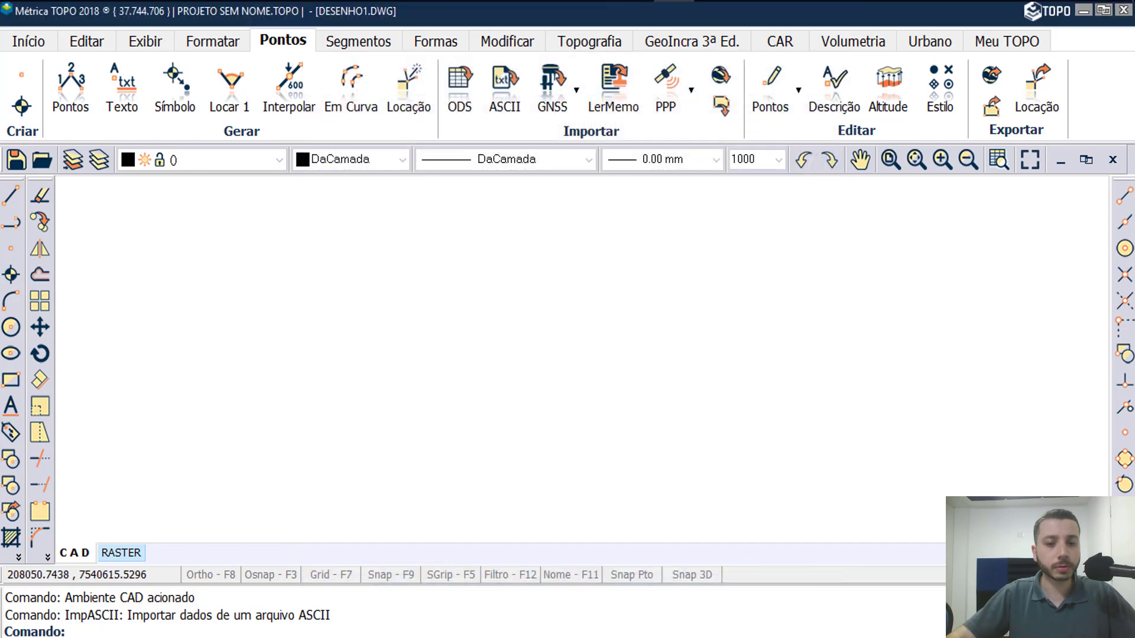
# Window-select all the imported points and start the GeoIncra command for inserting RMS precision values.
pyautogui.click(690, 526)
pyautogui.click(467, 289)
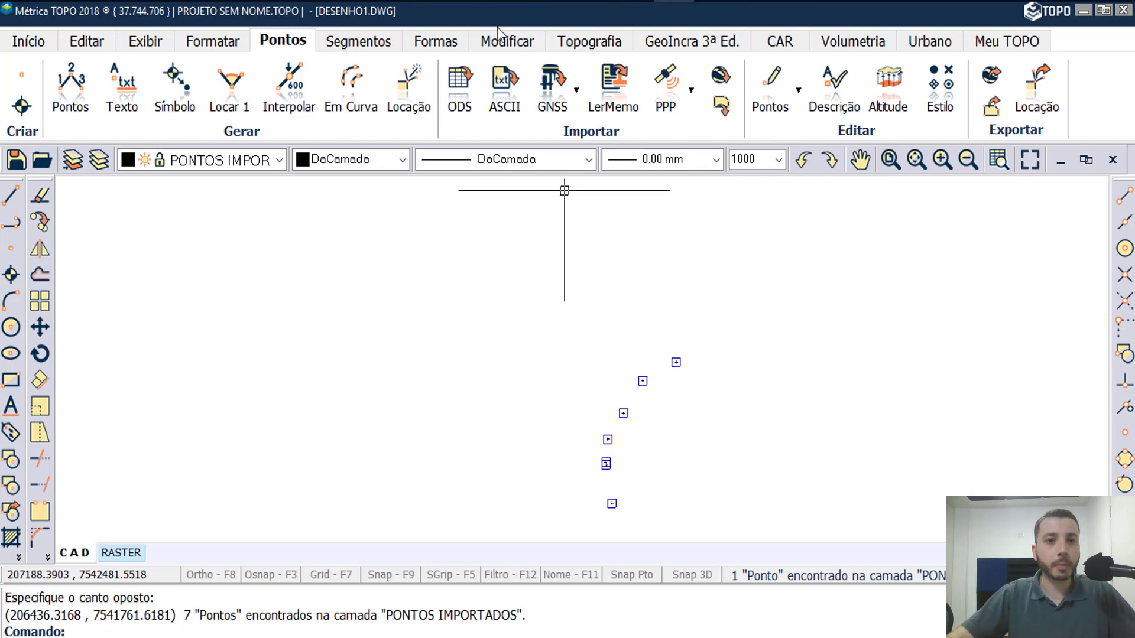
pyautogui.click(679, 43)
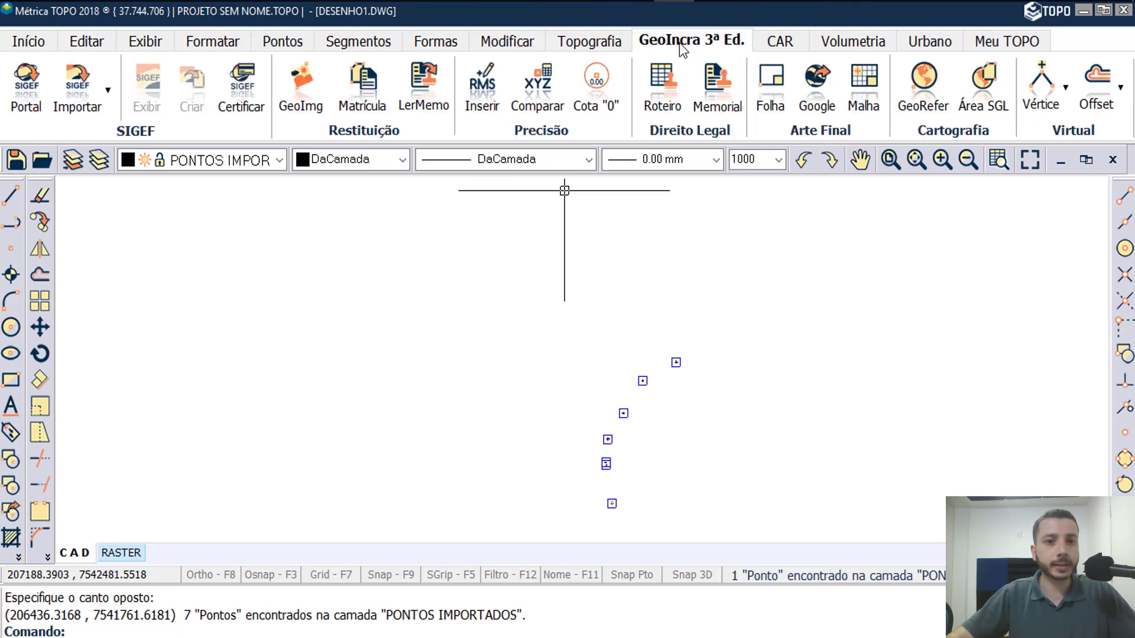
pyautogui.click(482, 102)
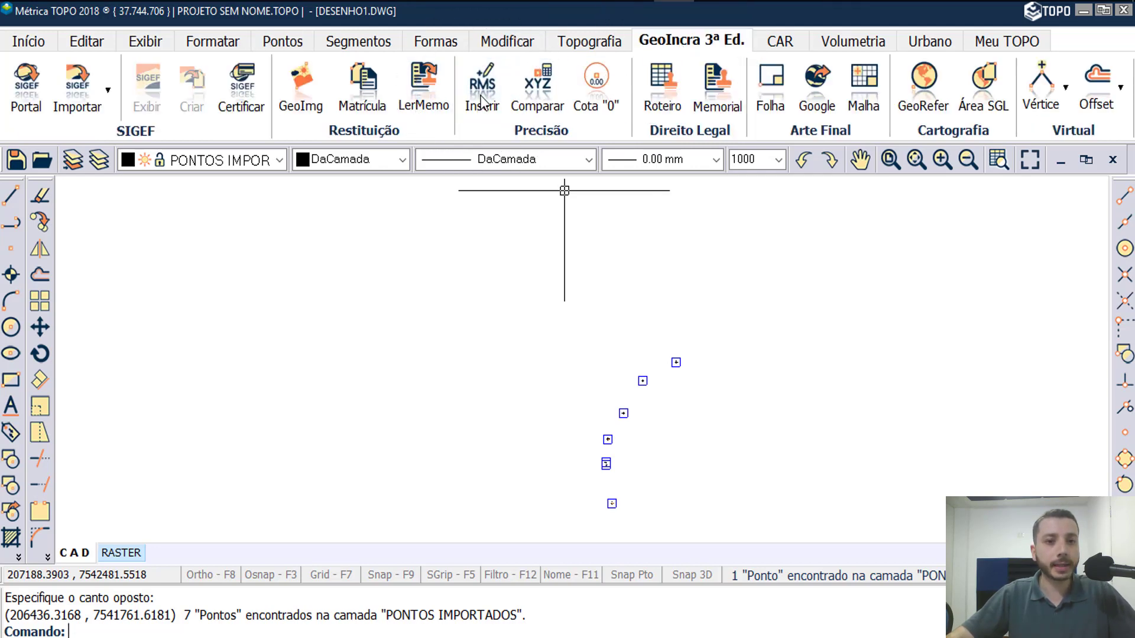